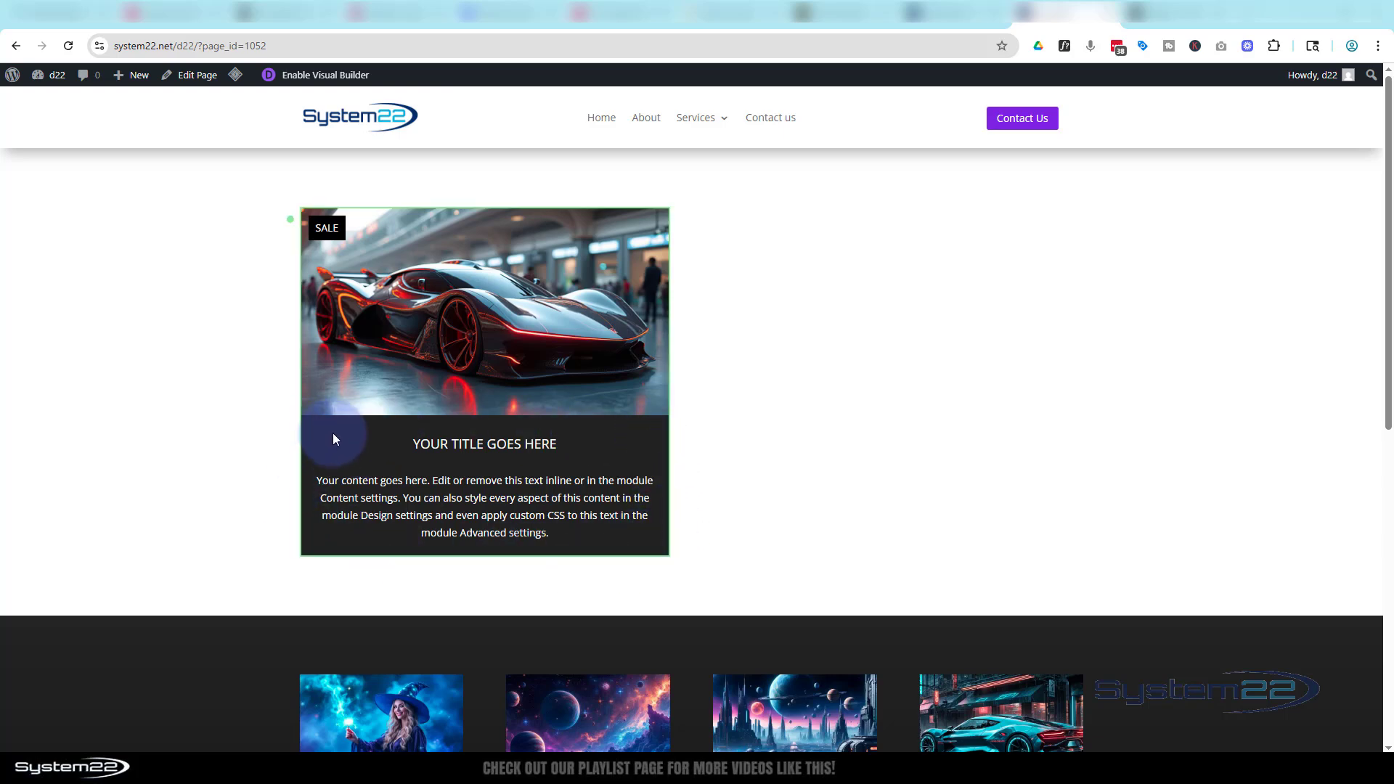
# Enable the Visual Builder on the page and insert a Blurb module in the empty second column
pyautogui.click(318, 72)
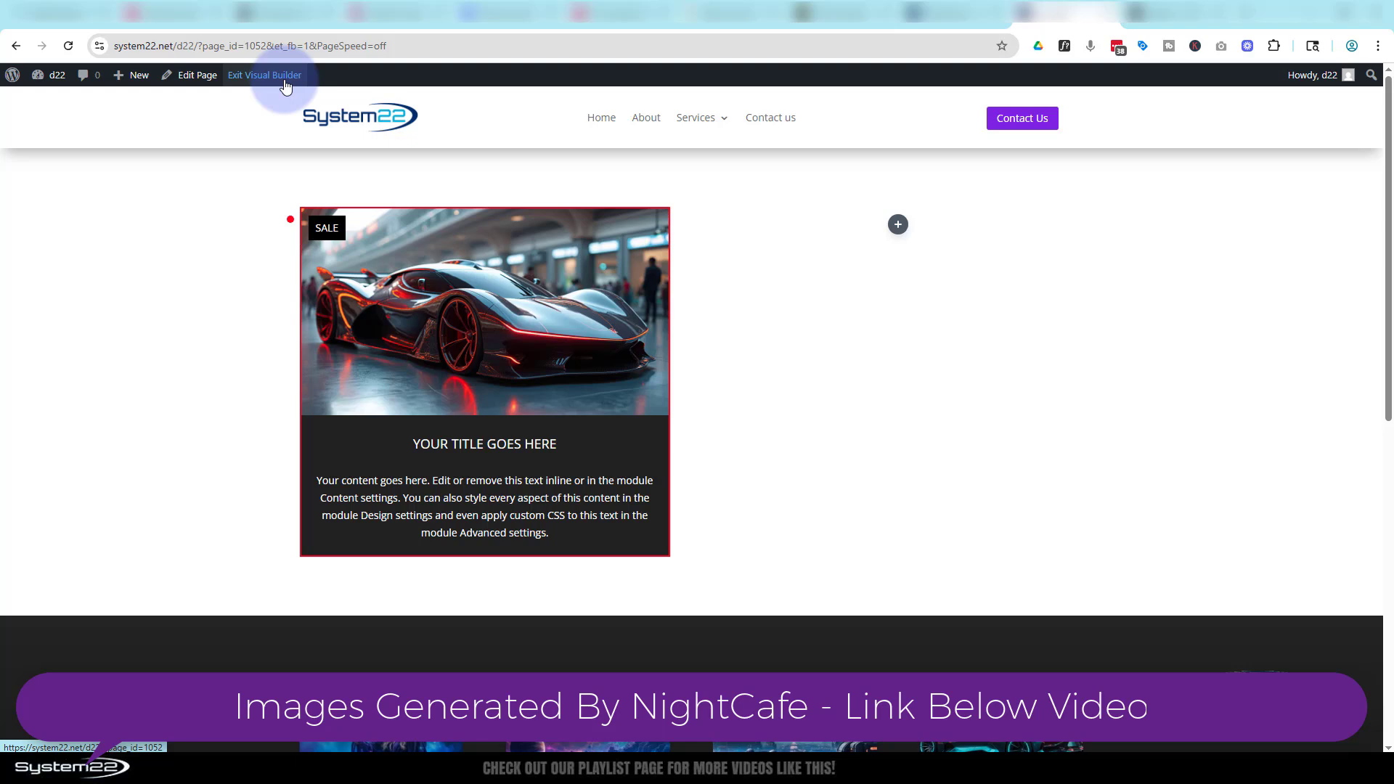
pyautogui.click(898, 227)
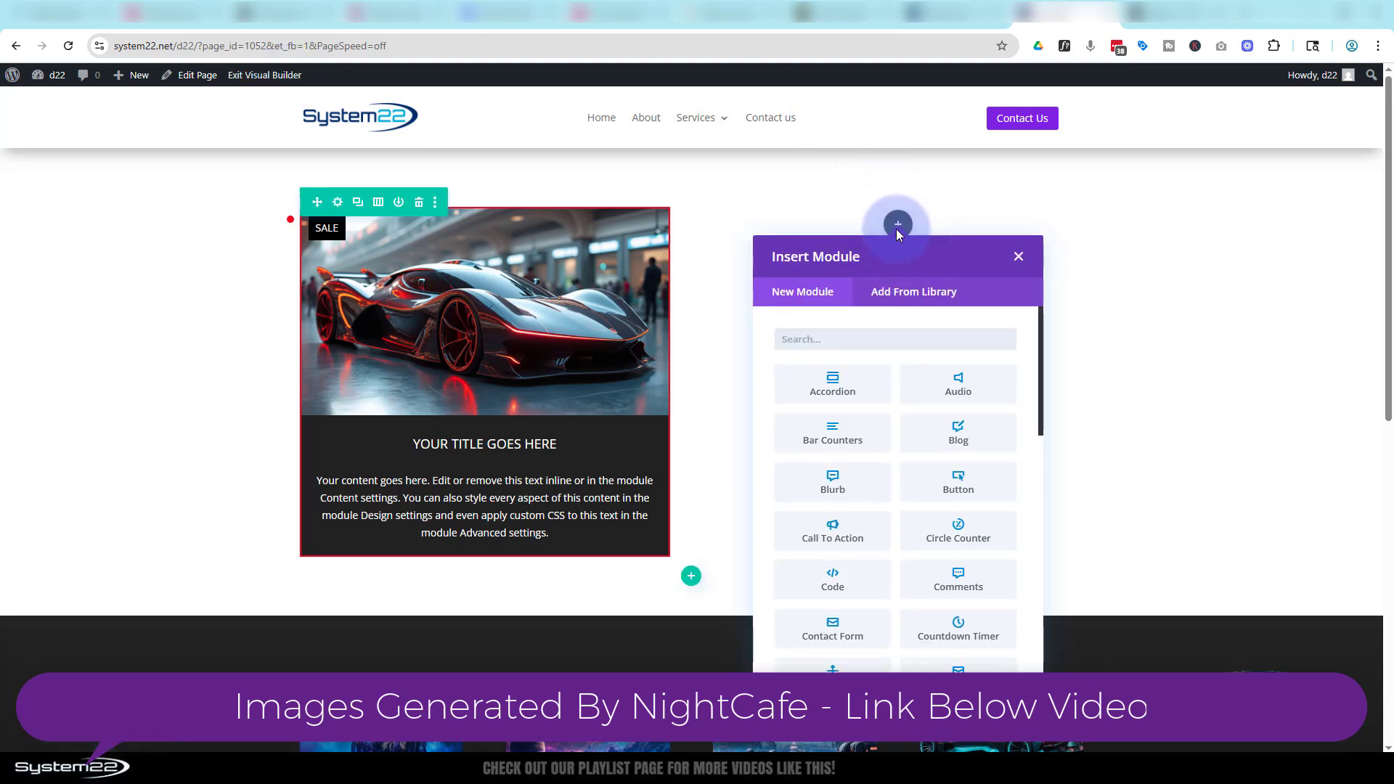
pyautogui.click(856, 479)
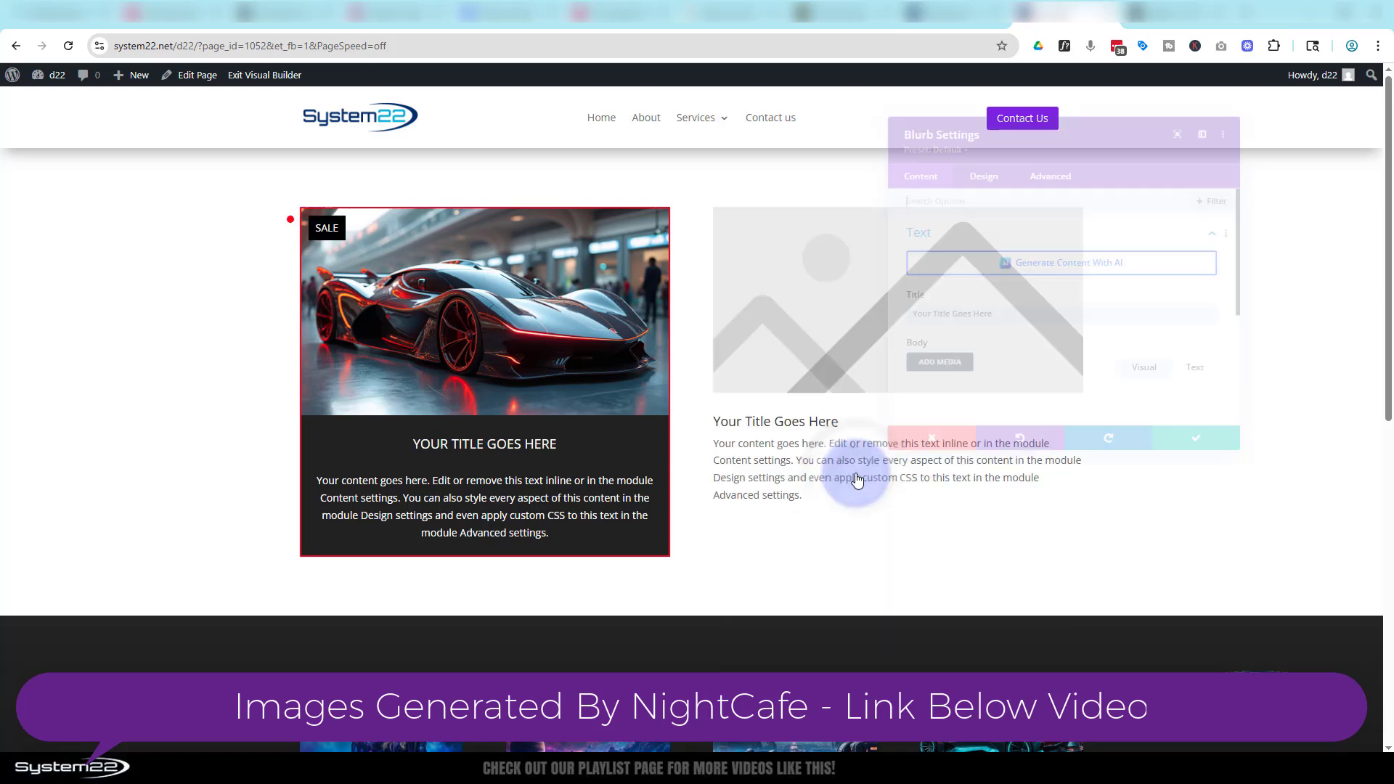
pyautogui.moveTo(1029, 115); pyautogui.dragTo(428, 201)
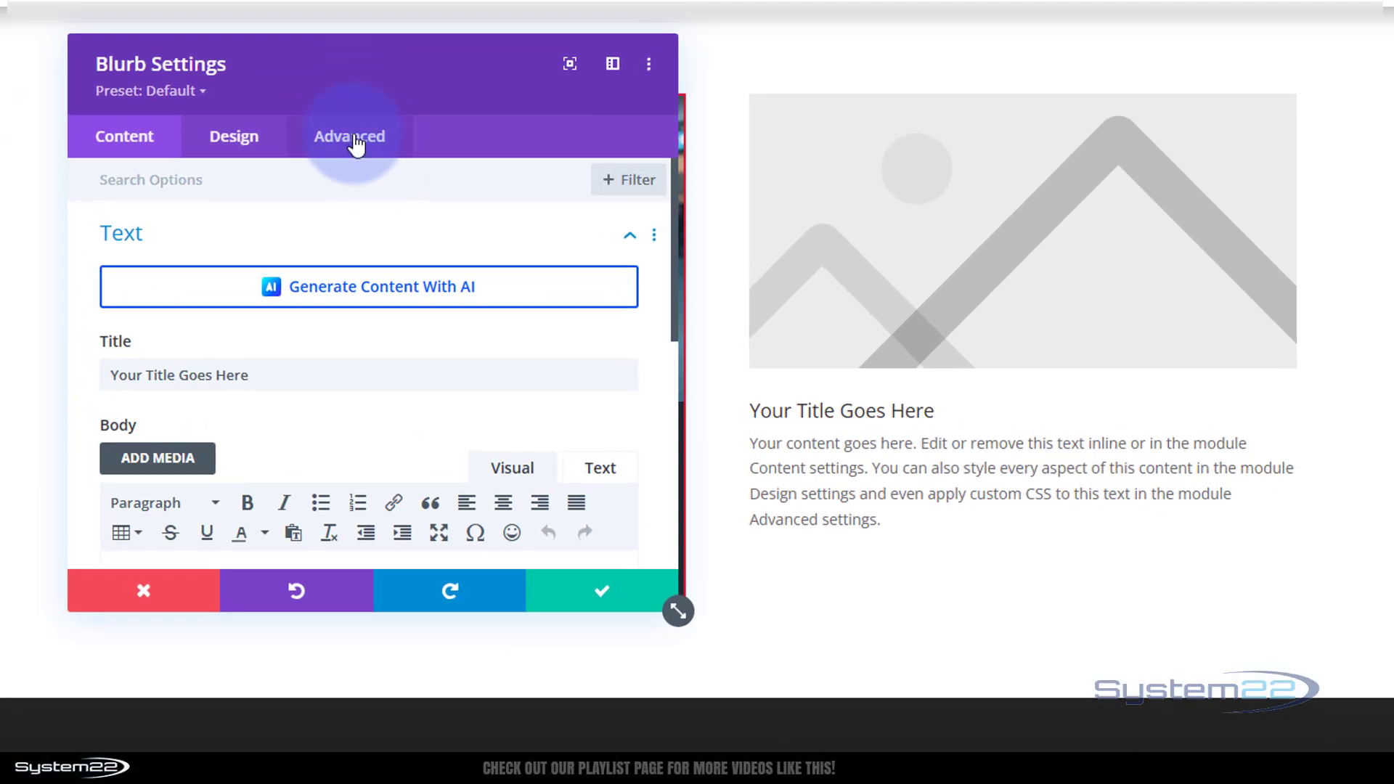
# Examine the blurb's Custom CSS options, from free-form CSS to the module elements Before, Main Element, After, Image, Title and Content
pyautogui.click(355, 143)
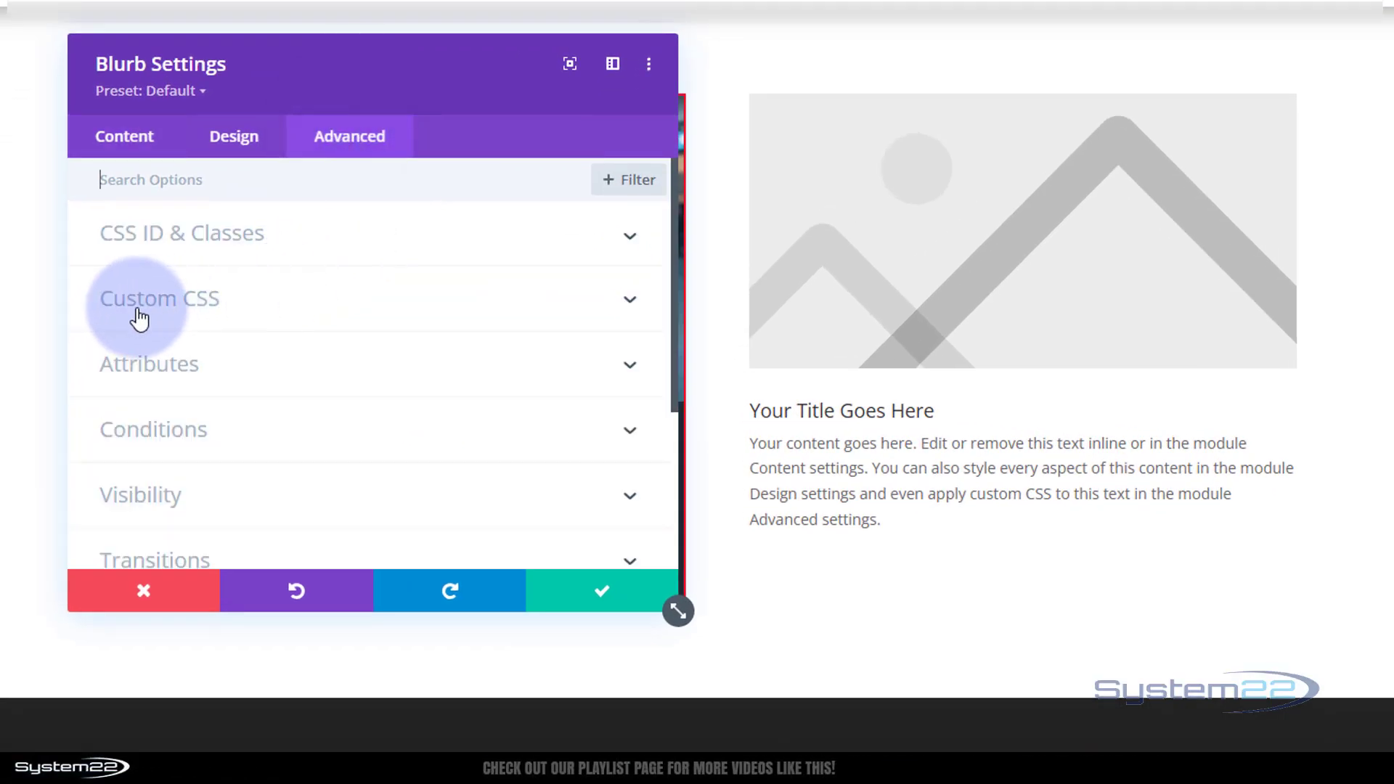
pyautogui.click(317, 304)
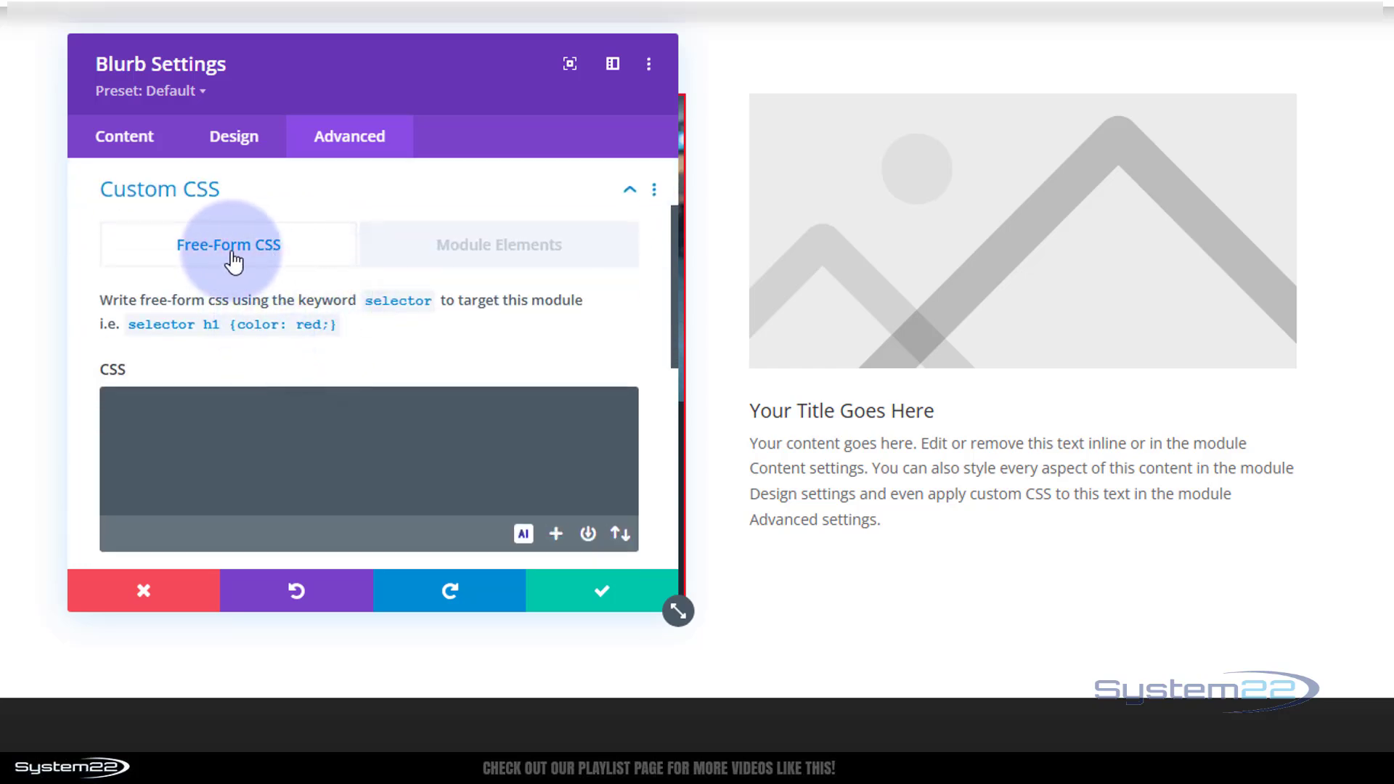
pyautogui.click(504, 247)
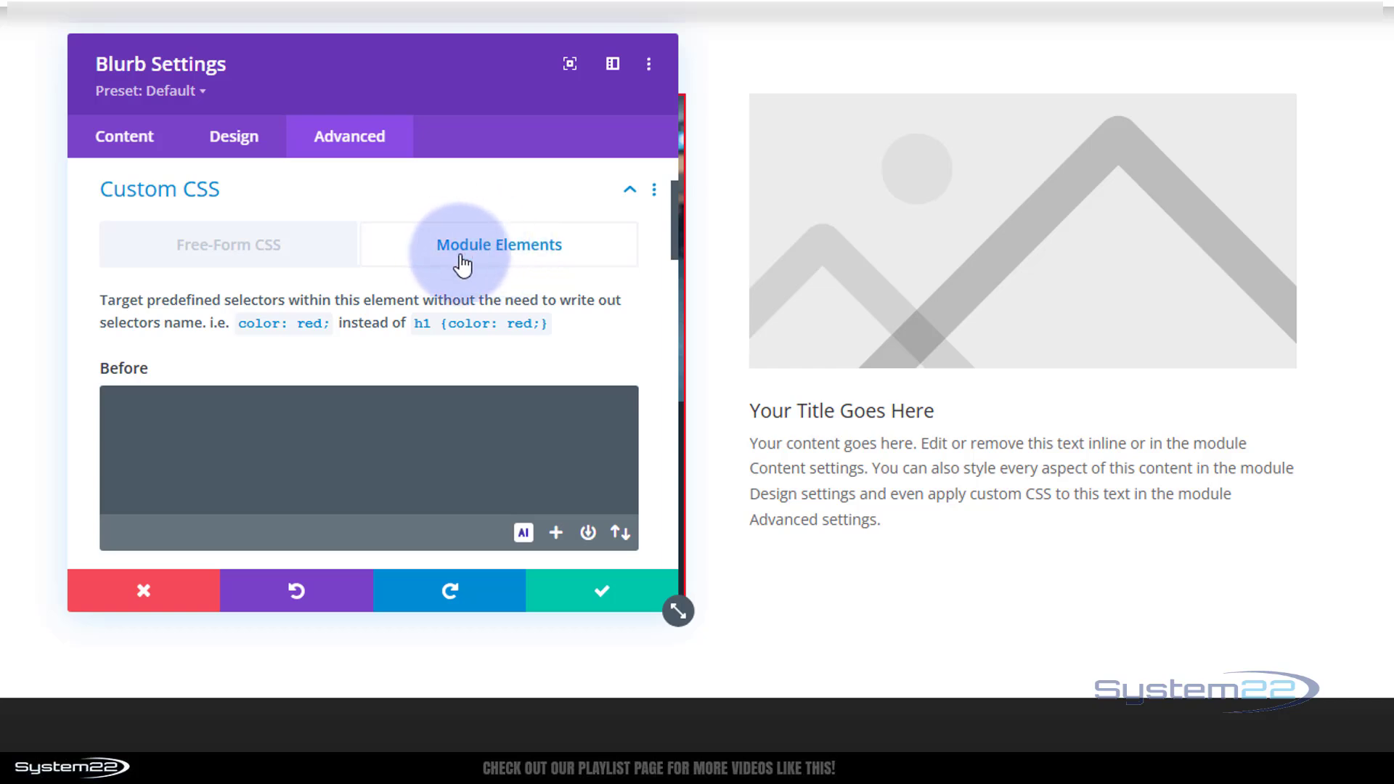
pyautogui.scroll(-2, 630, 207)
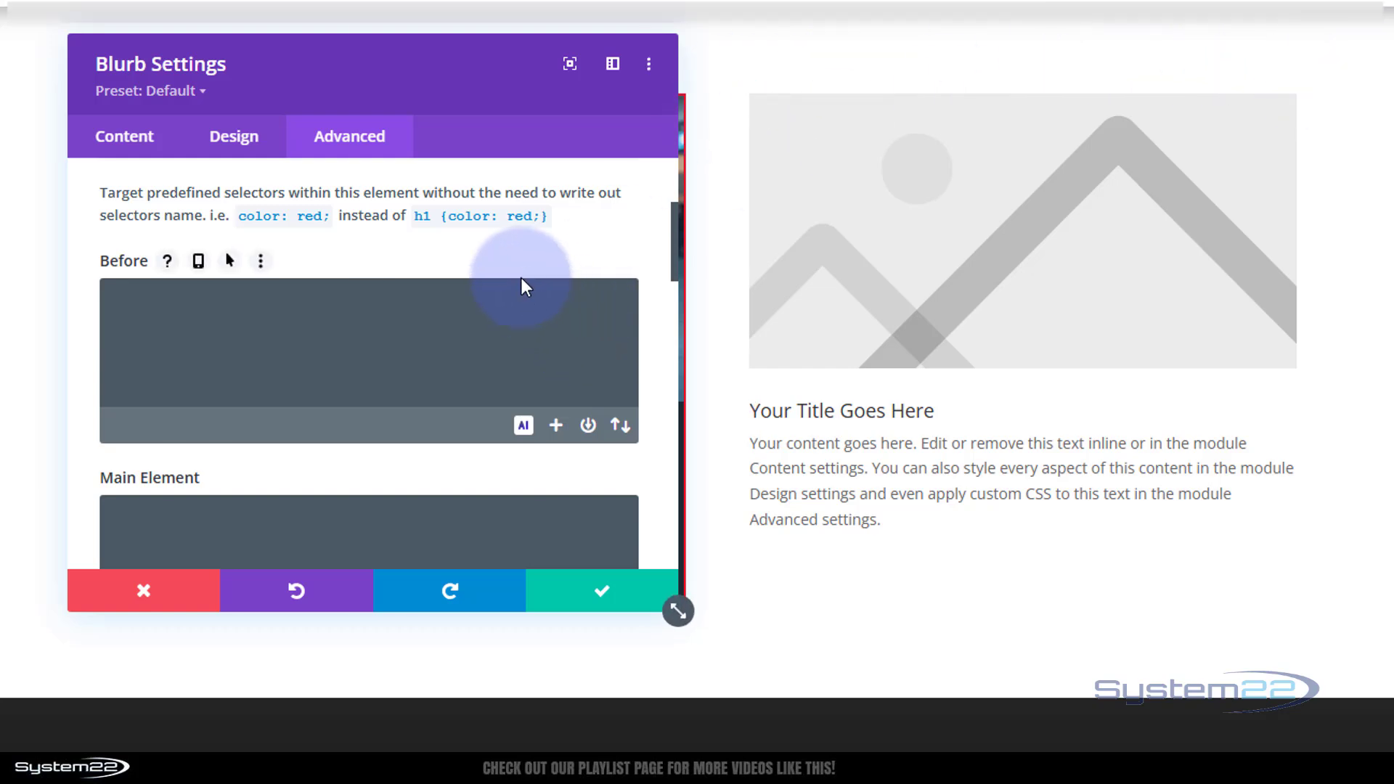
pyautogui.scroll(-2, 521, 280)
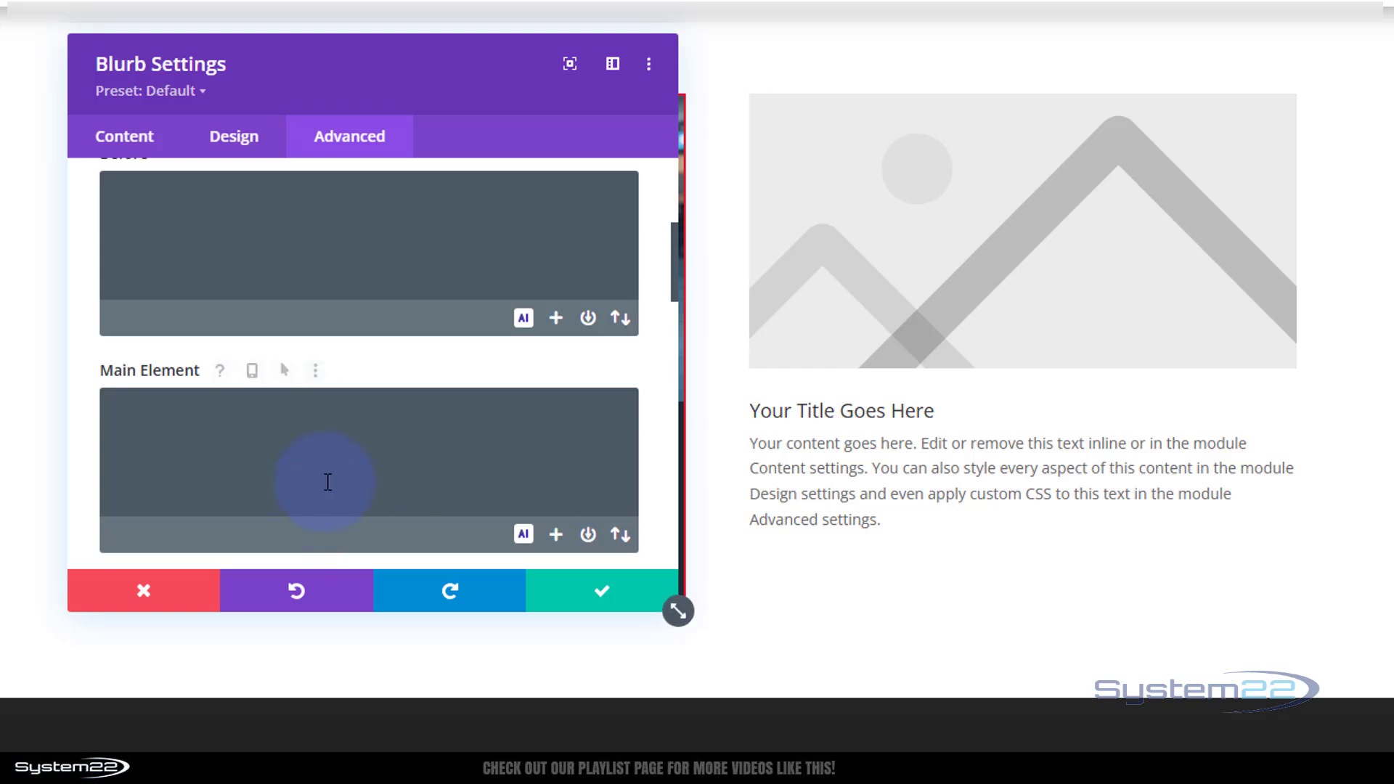
pyautogui.scroll(-4, 330, 471)
pyautogui.scroll(-2, 335, 462)
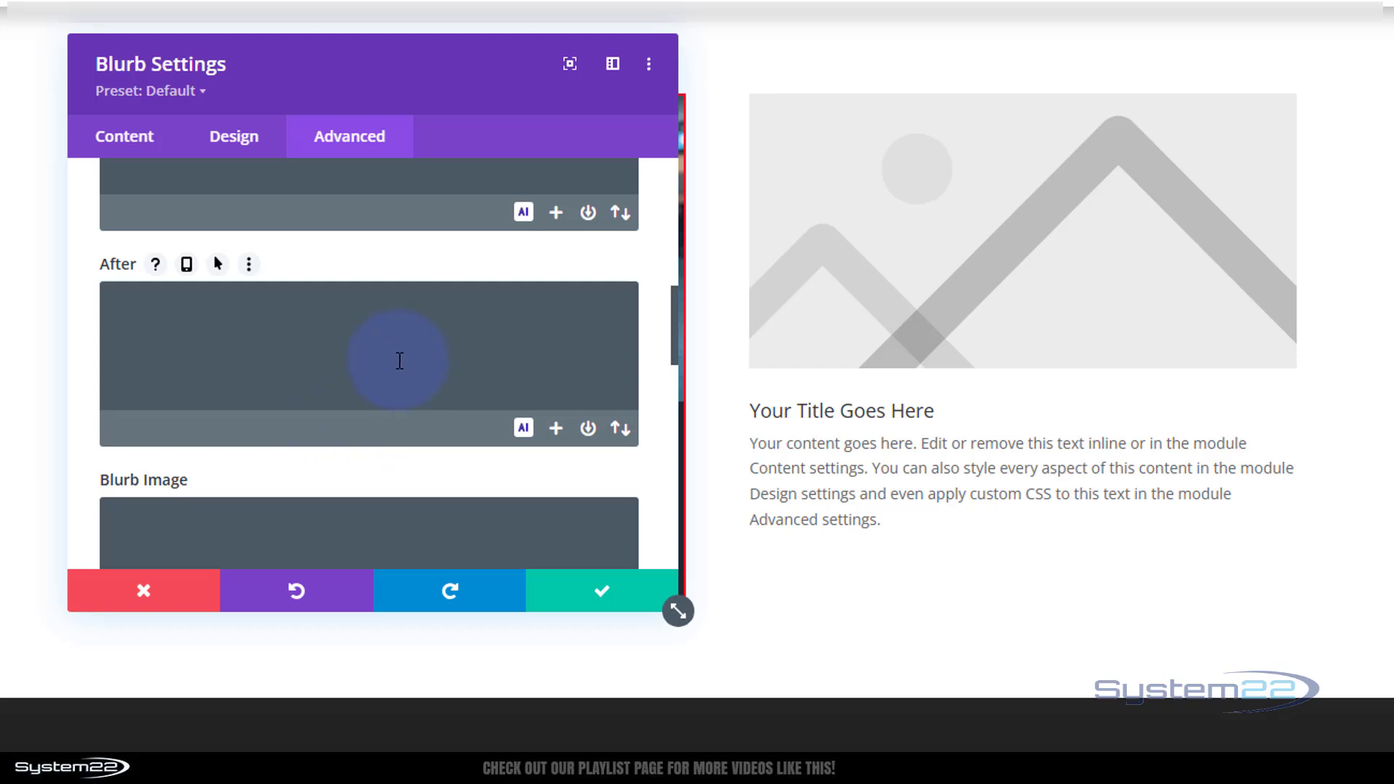
pyautogui.scroll(-3, 399, 361)
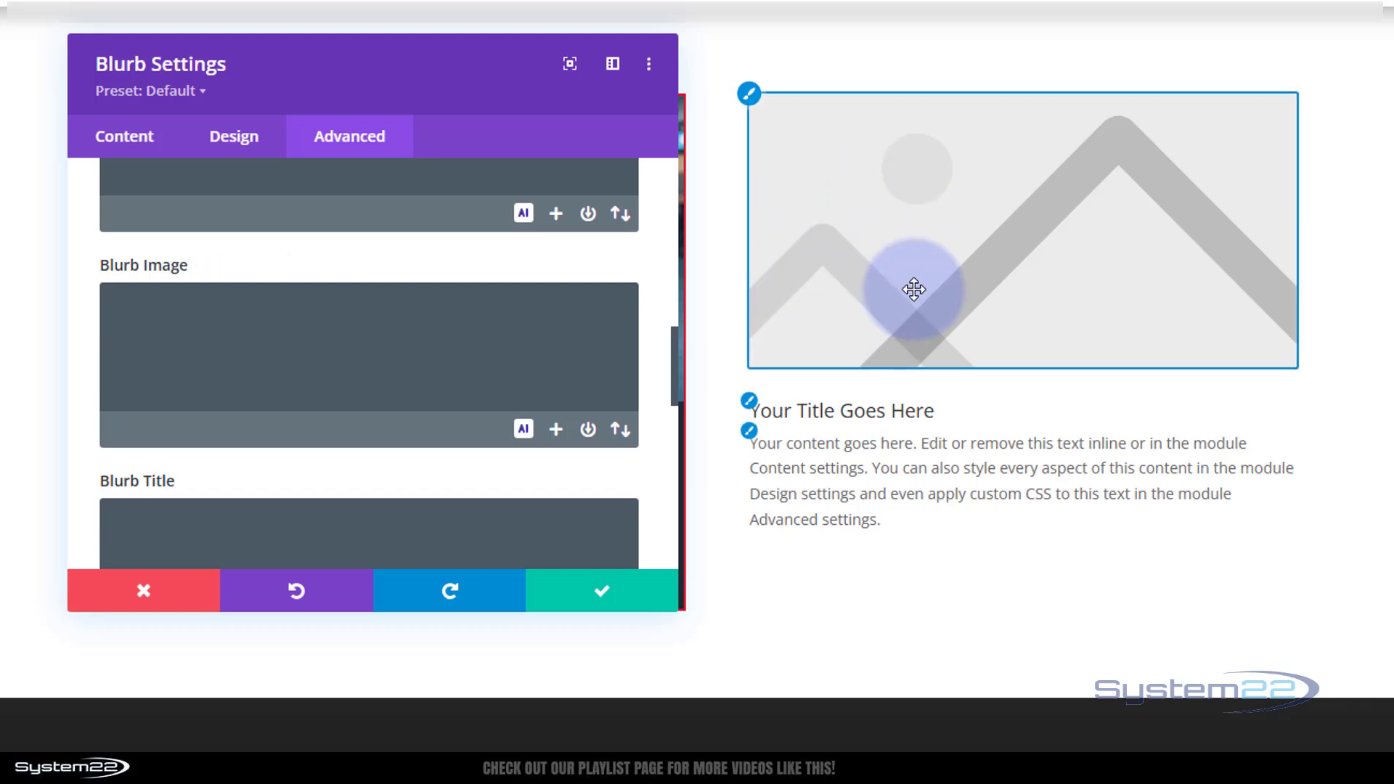
pyautogui.scroll(-3, 363, 352)
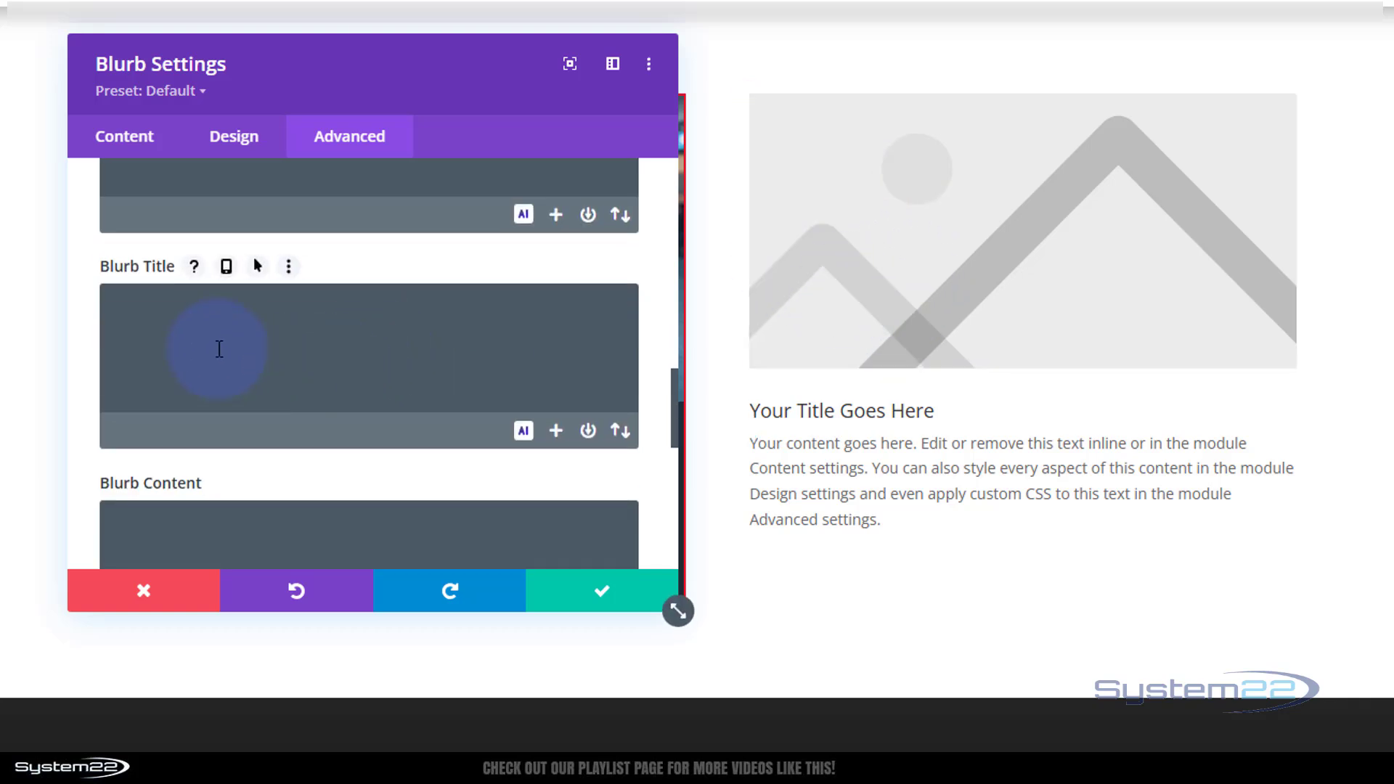
pyautogui.scroll(-3, 347, 353)
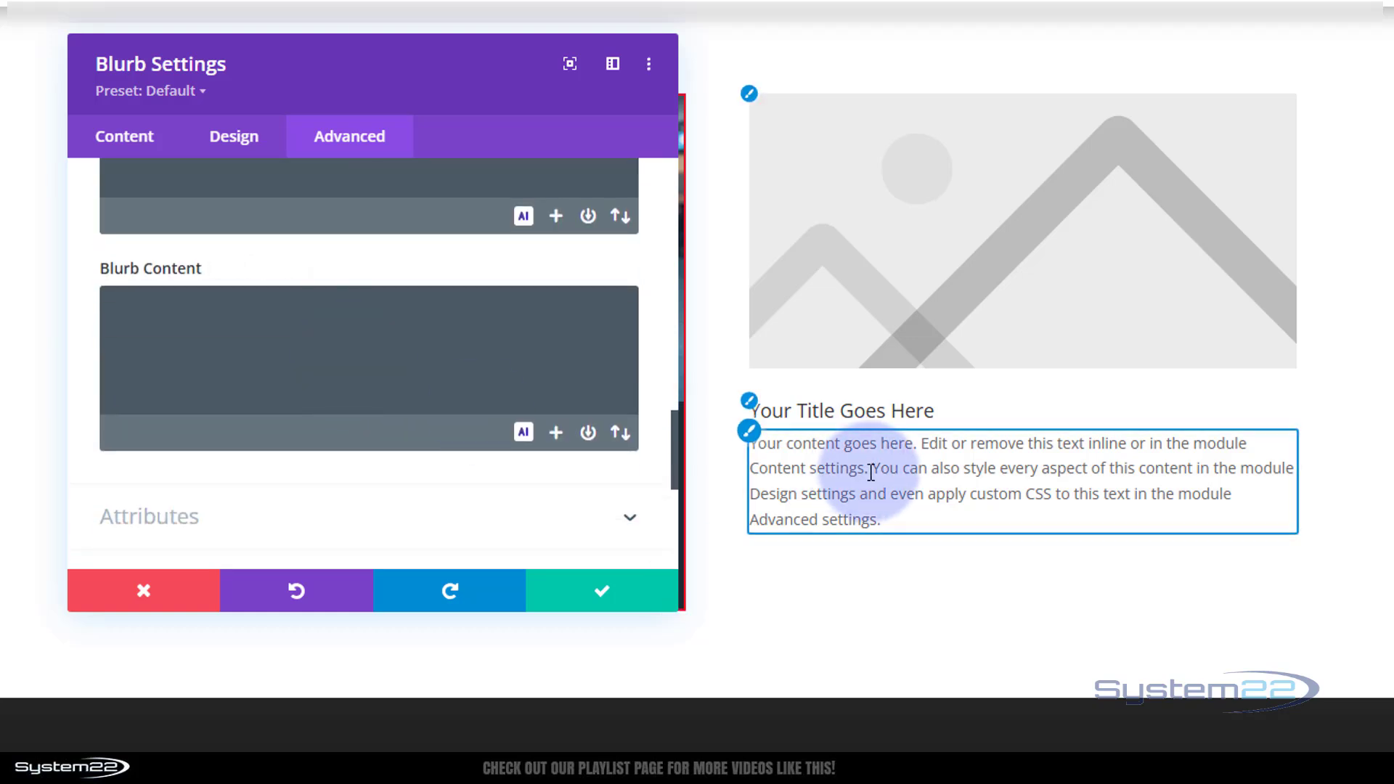
pyautogui.scroll(9, 326, 422)
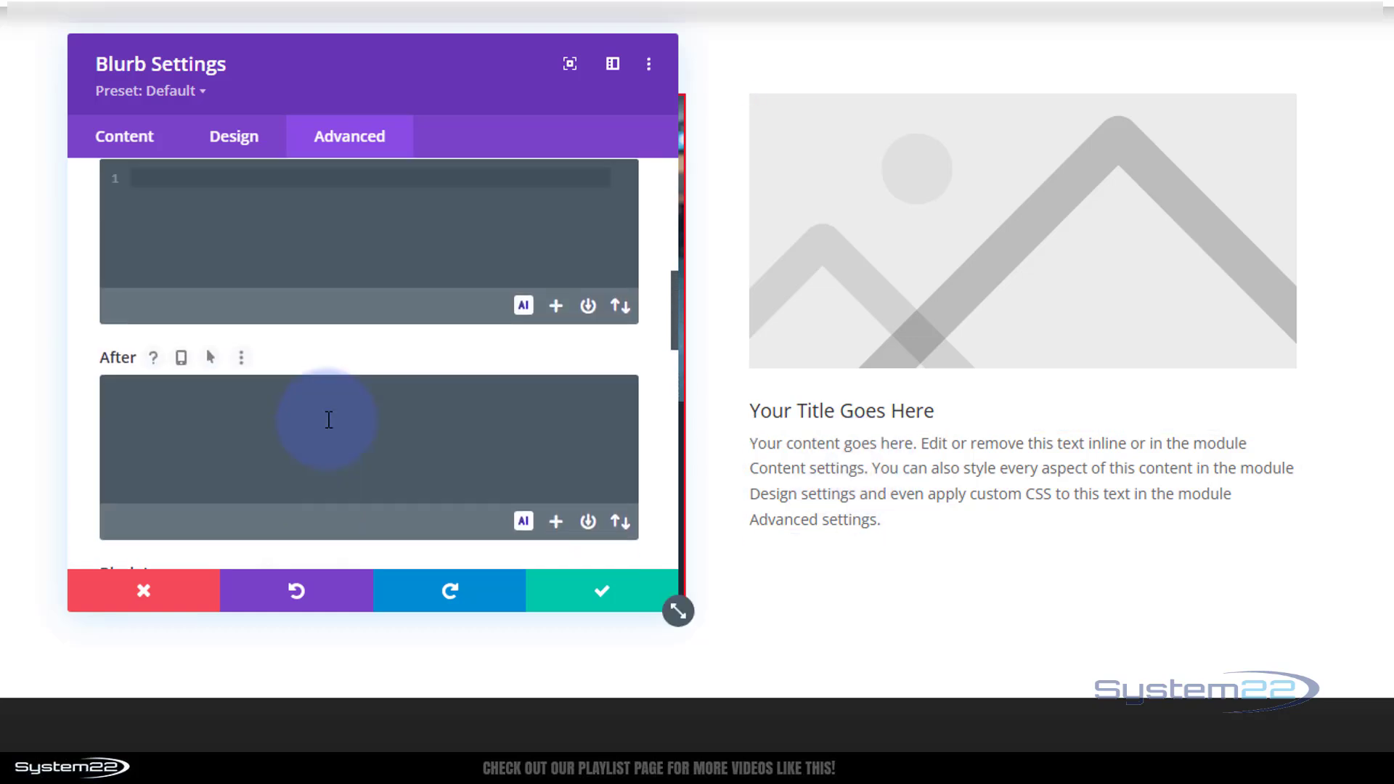
pyautogui.scroll(2, 329, 419)
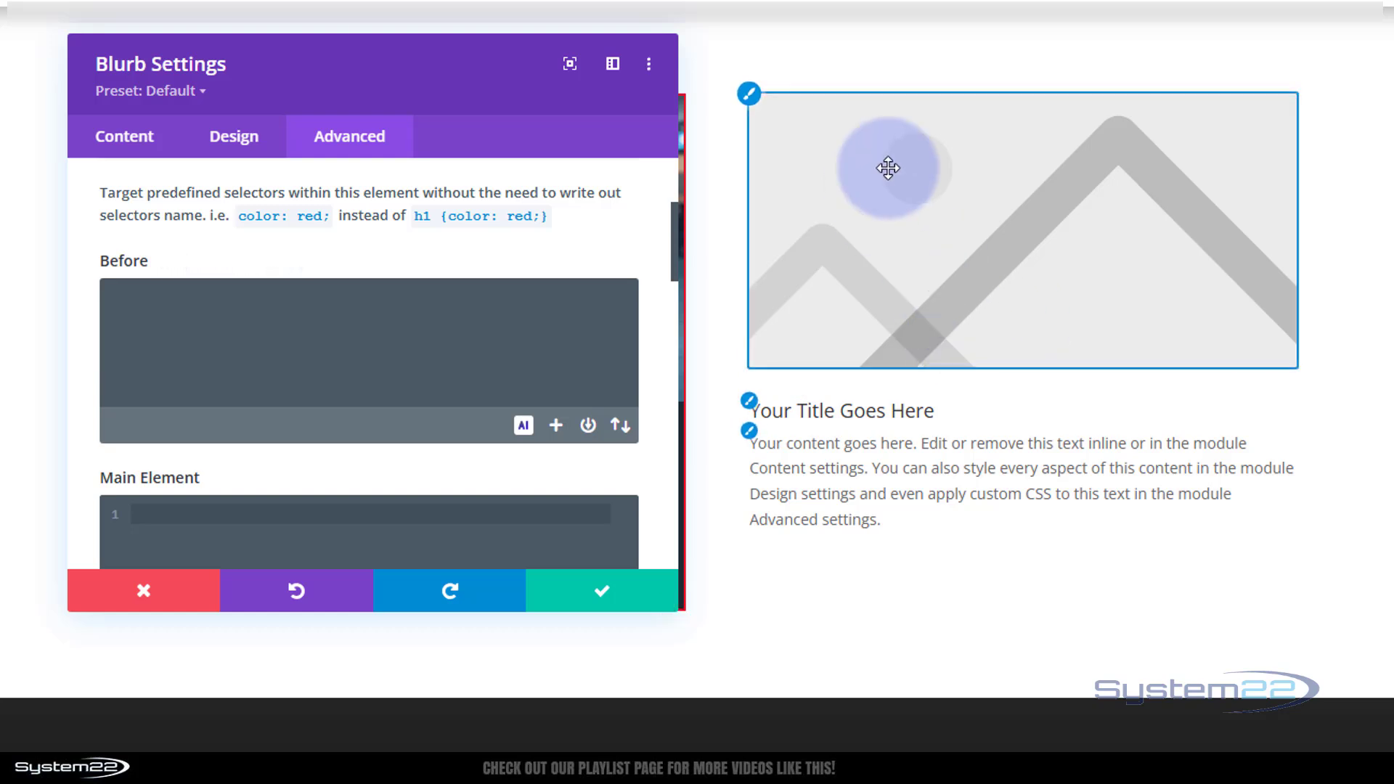
pyautogui.scroll(-5, 367, 317)
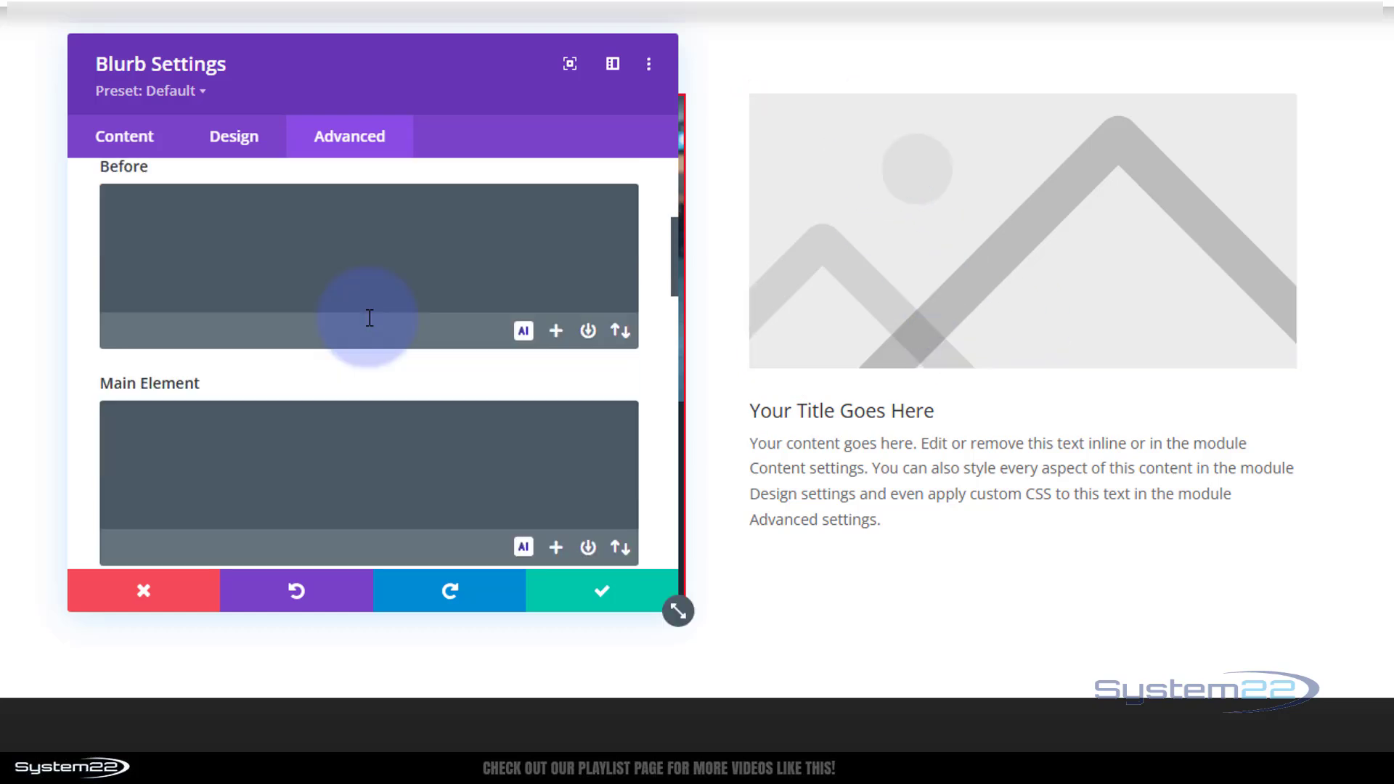
# Set the blurb's image to the red sports car on the wet street from the media library
pyautogui.click(127, 148)
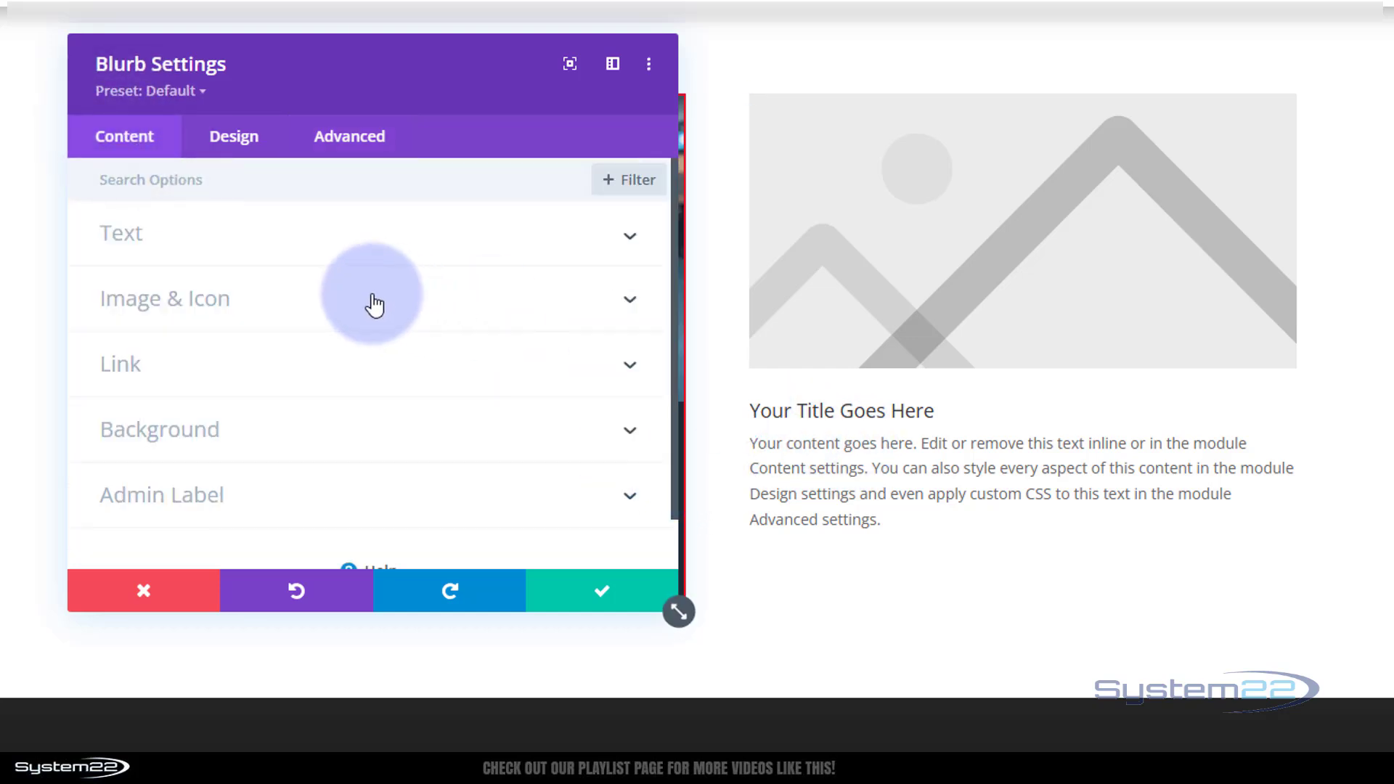
pyautogui.click(271, 302)
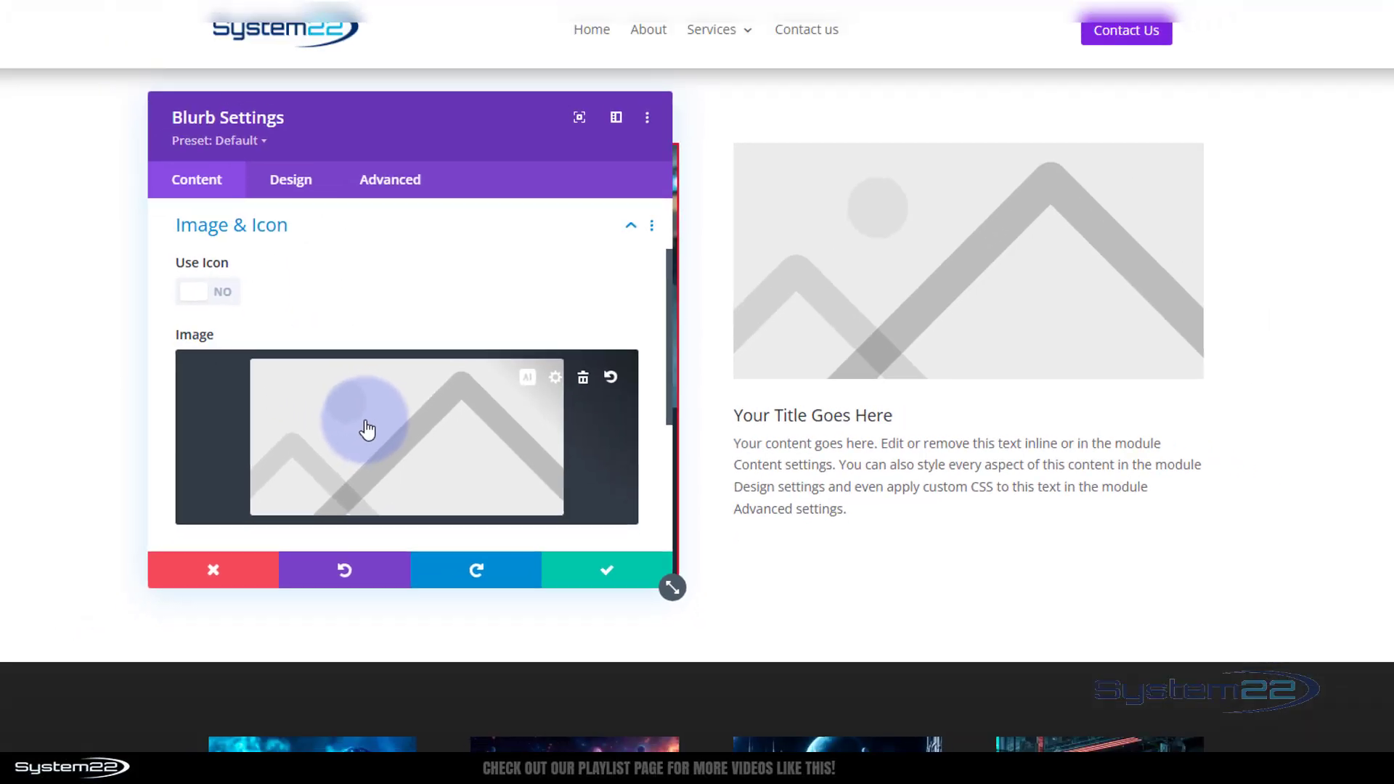
pyautogui.click(319, 426)
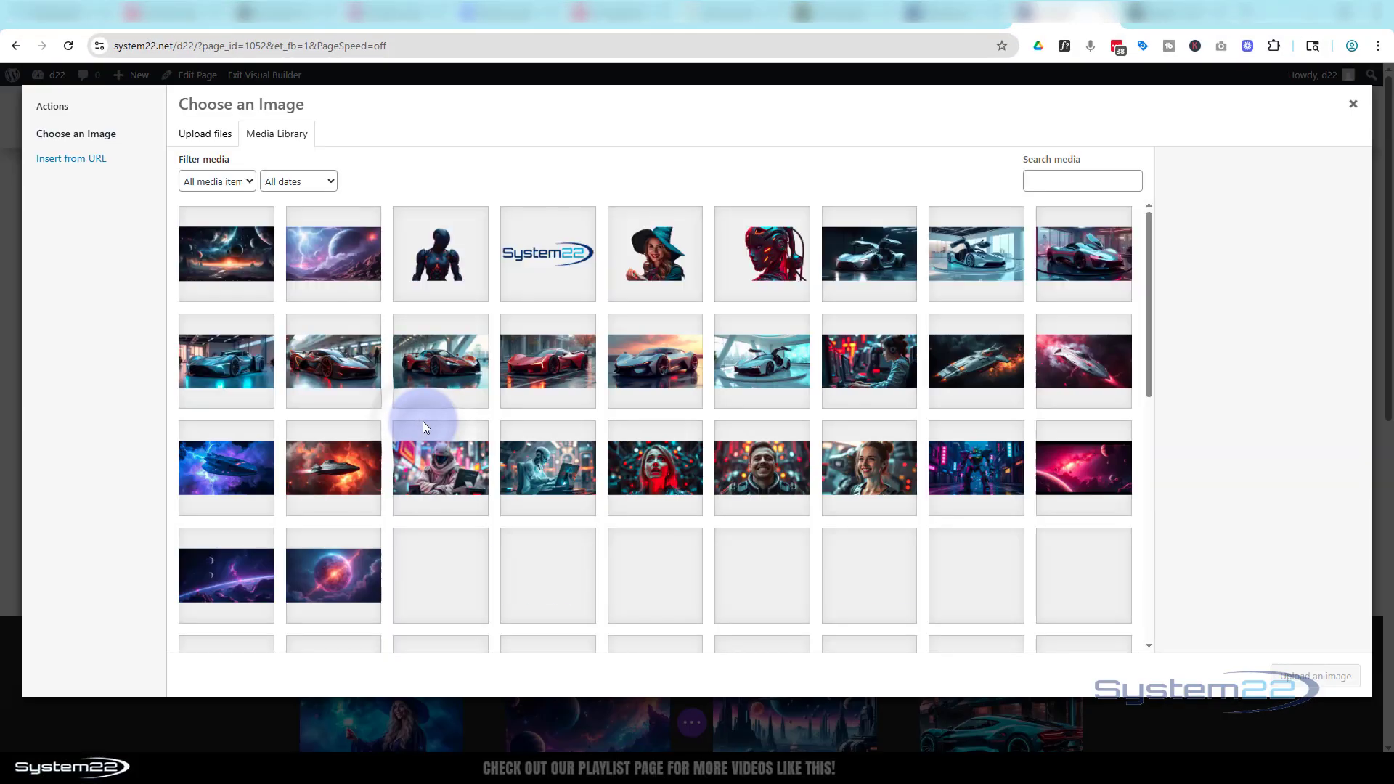
pyautogui.click(570, 366)
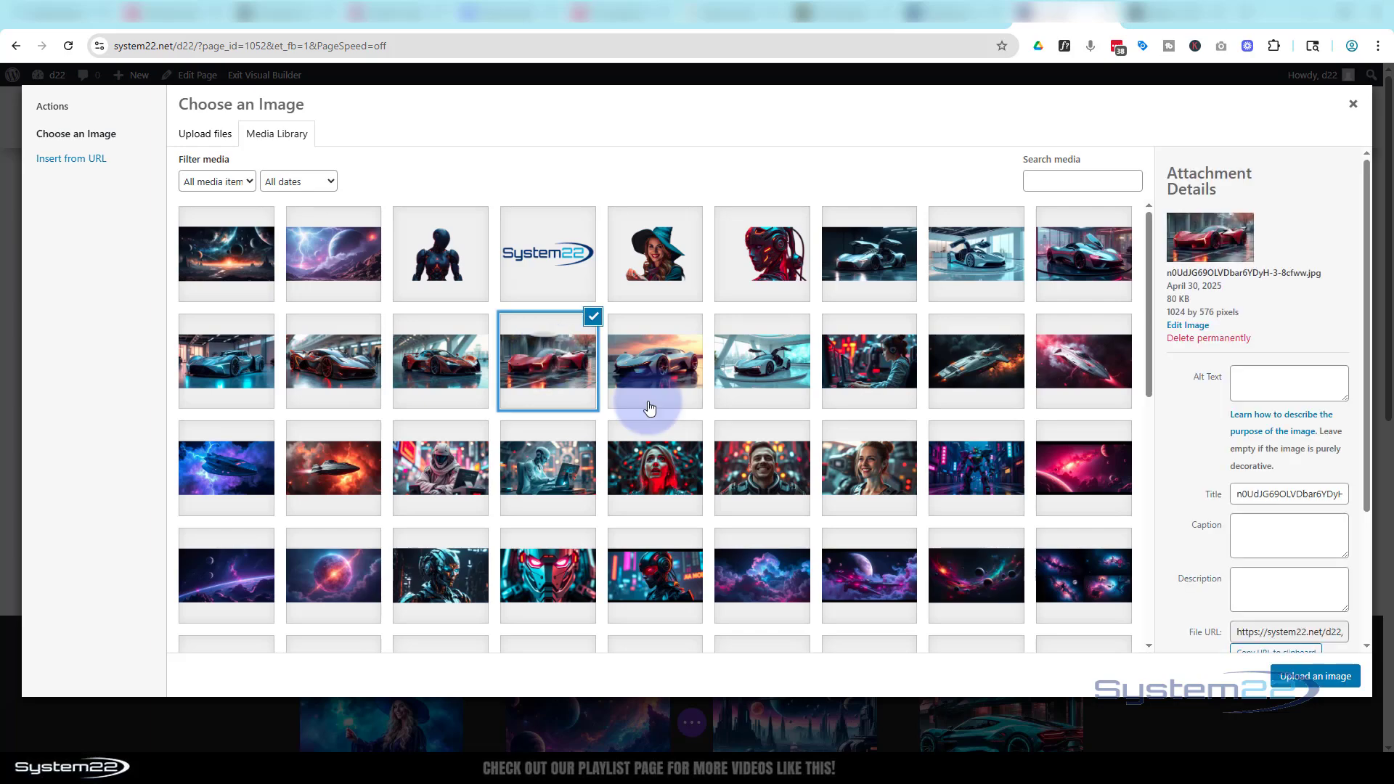
pyautogui.click(1316, 677)
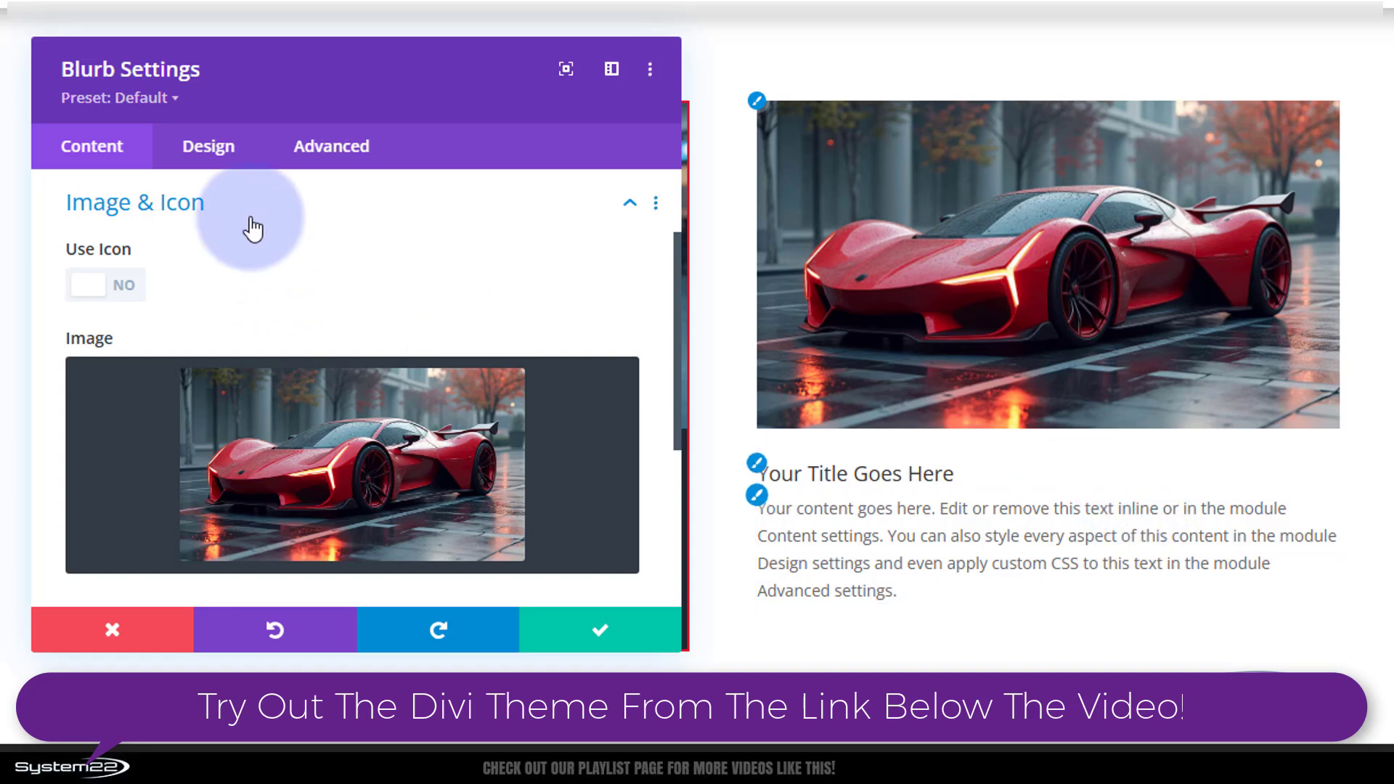
# Center the text alignment of the new blurb
pyautogui.click(216, 147)
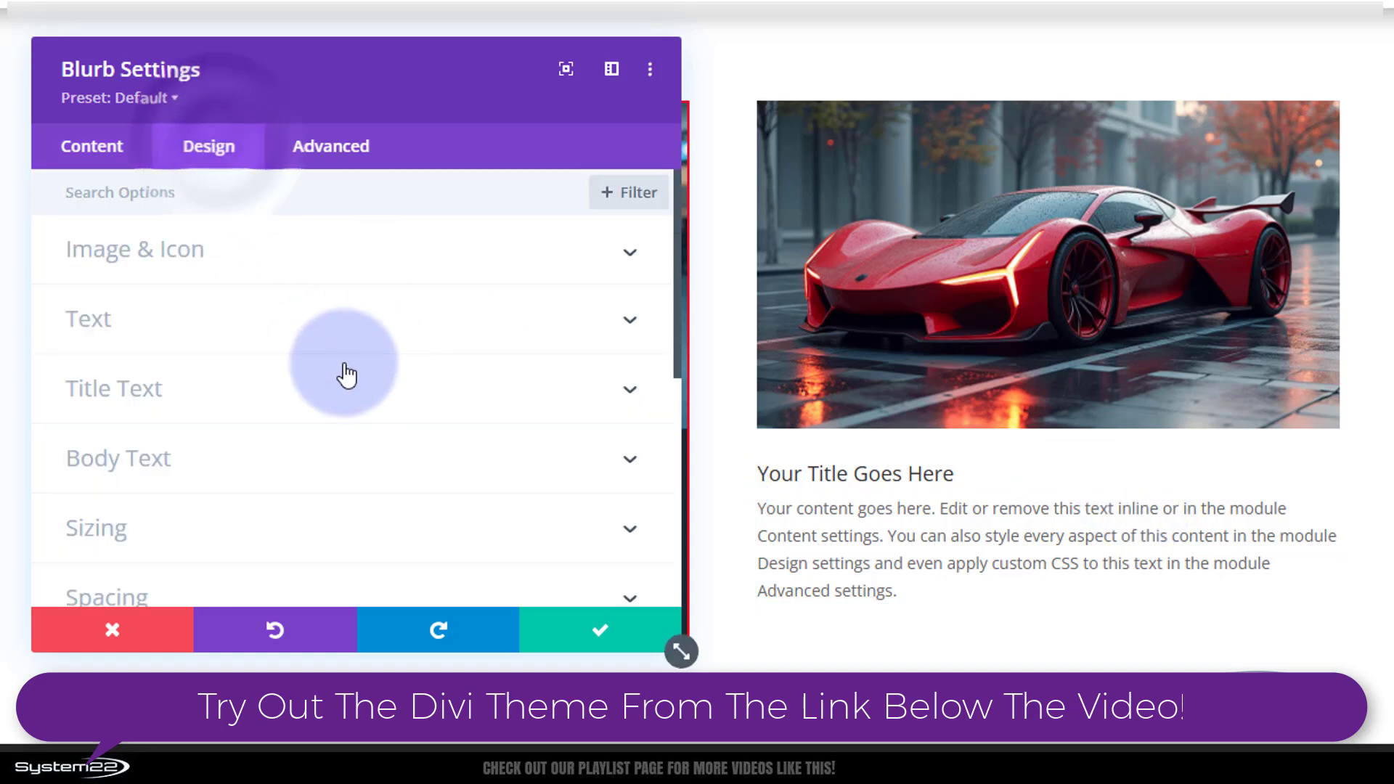
pyautogui.click(295, 315)
pyautogui.click(279, 290)
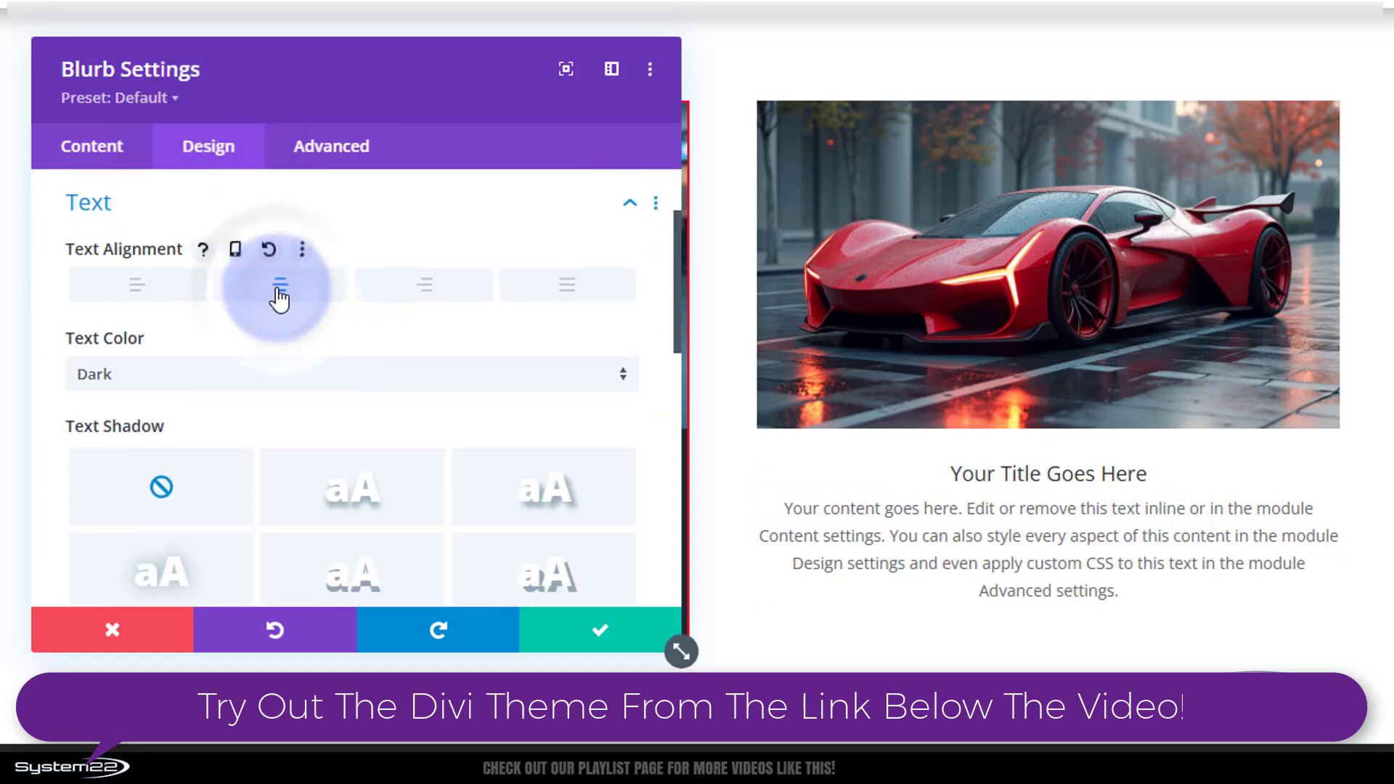
# Add Before CSS to the blurb: content "", position absolute, top 10px, left -20px, width and height 10px, background-color red, border-radius 50%
pyautogui.click(338, 149)
pyautogui.click(305, 319)
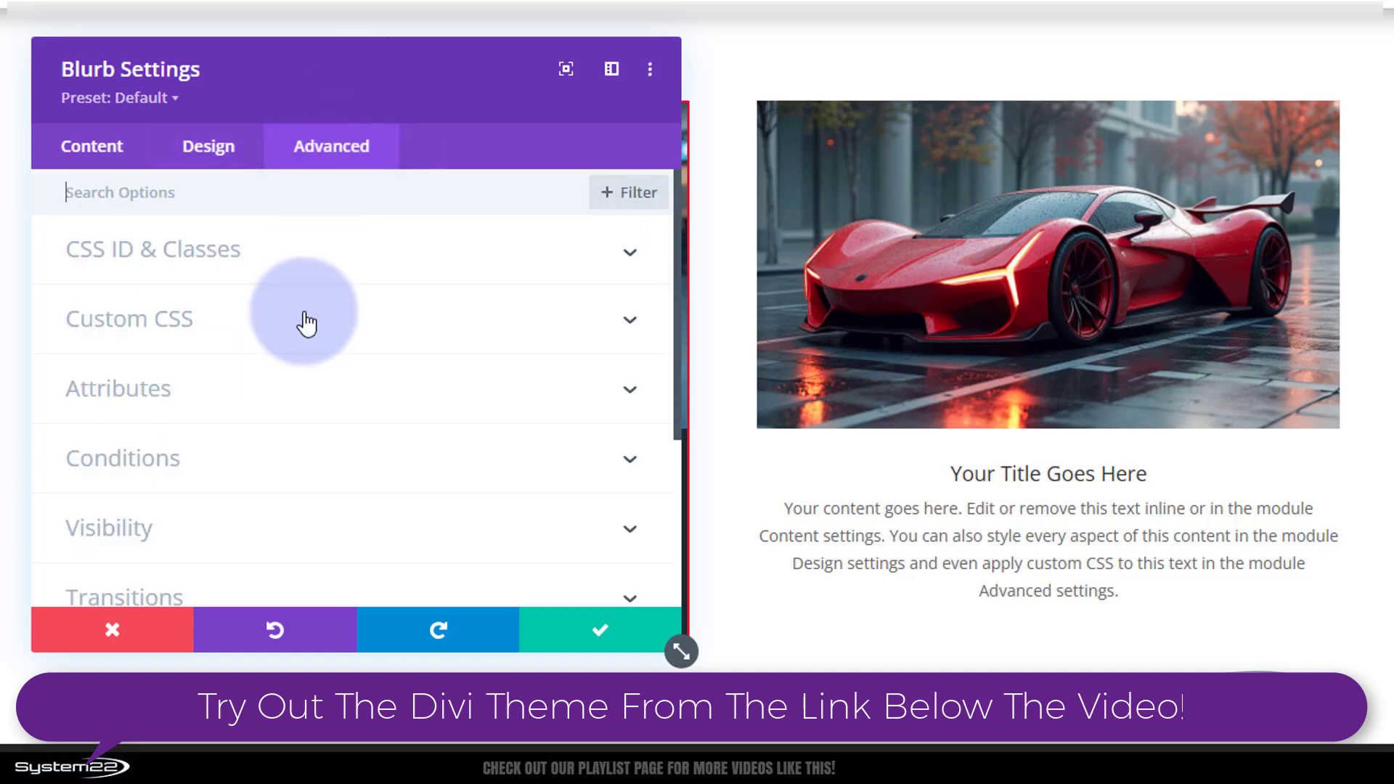
pyautogui.click(207, 480)
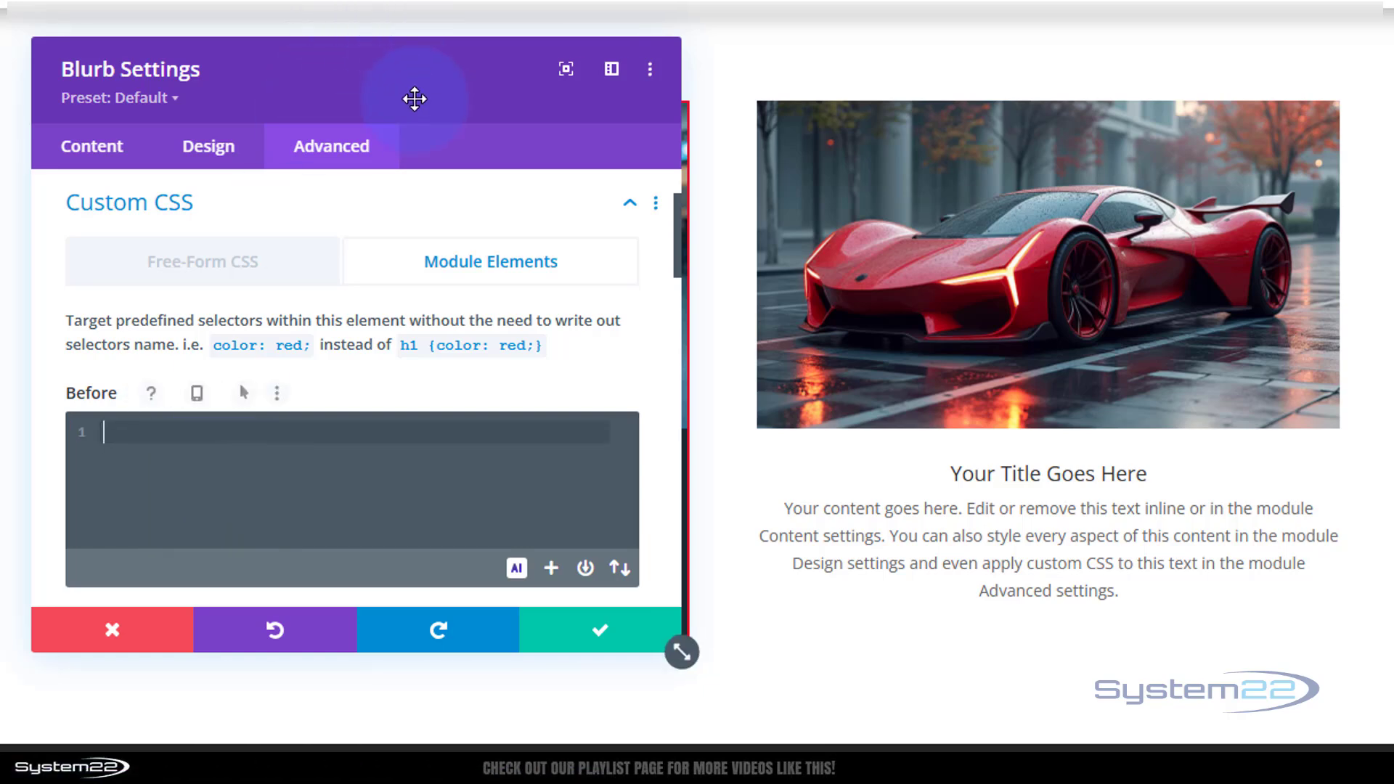
pyautogui.moveTo(414, 99); pyautogui.dragTo(381, 105)
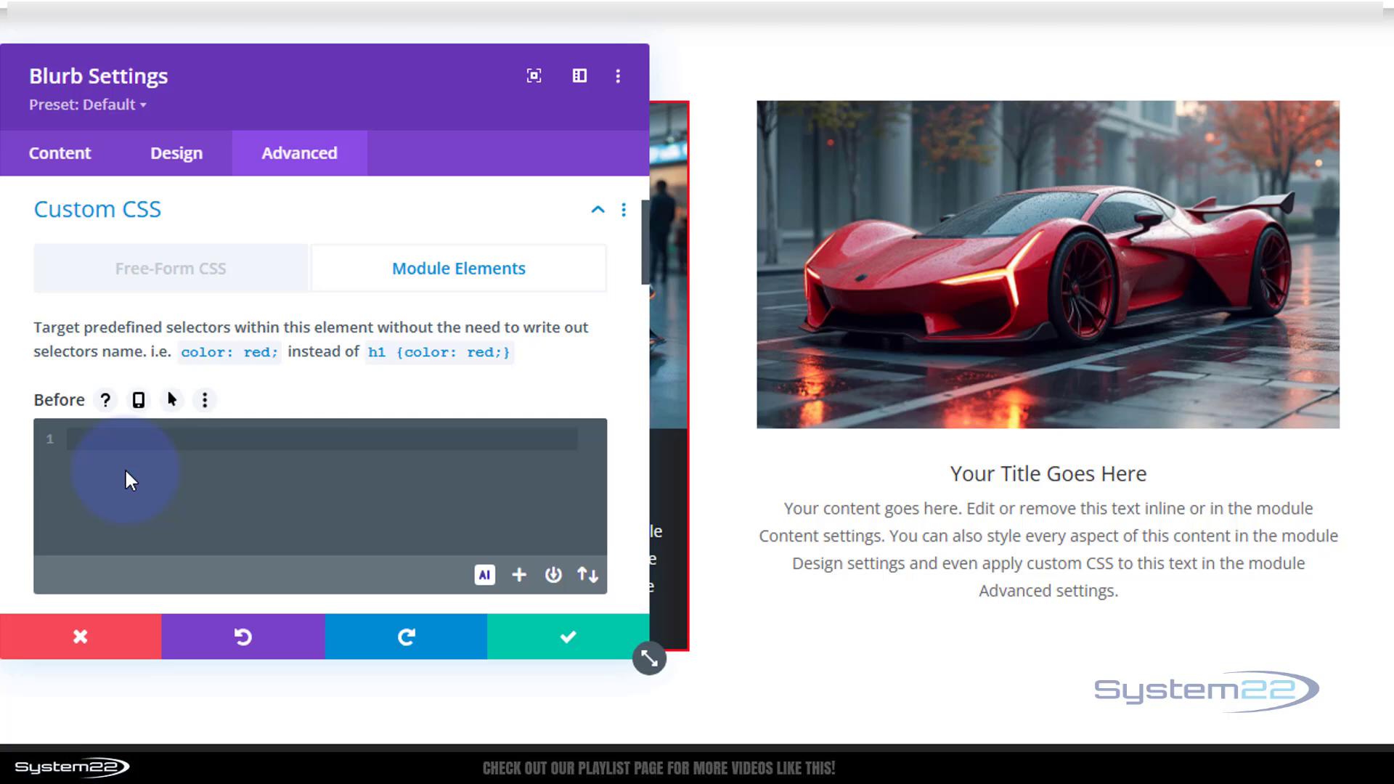
pyautogui.click(116, 449)
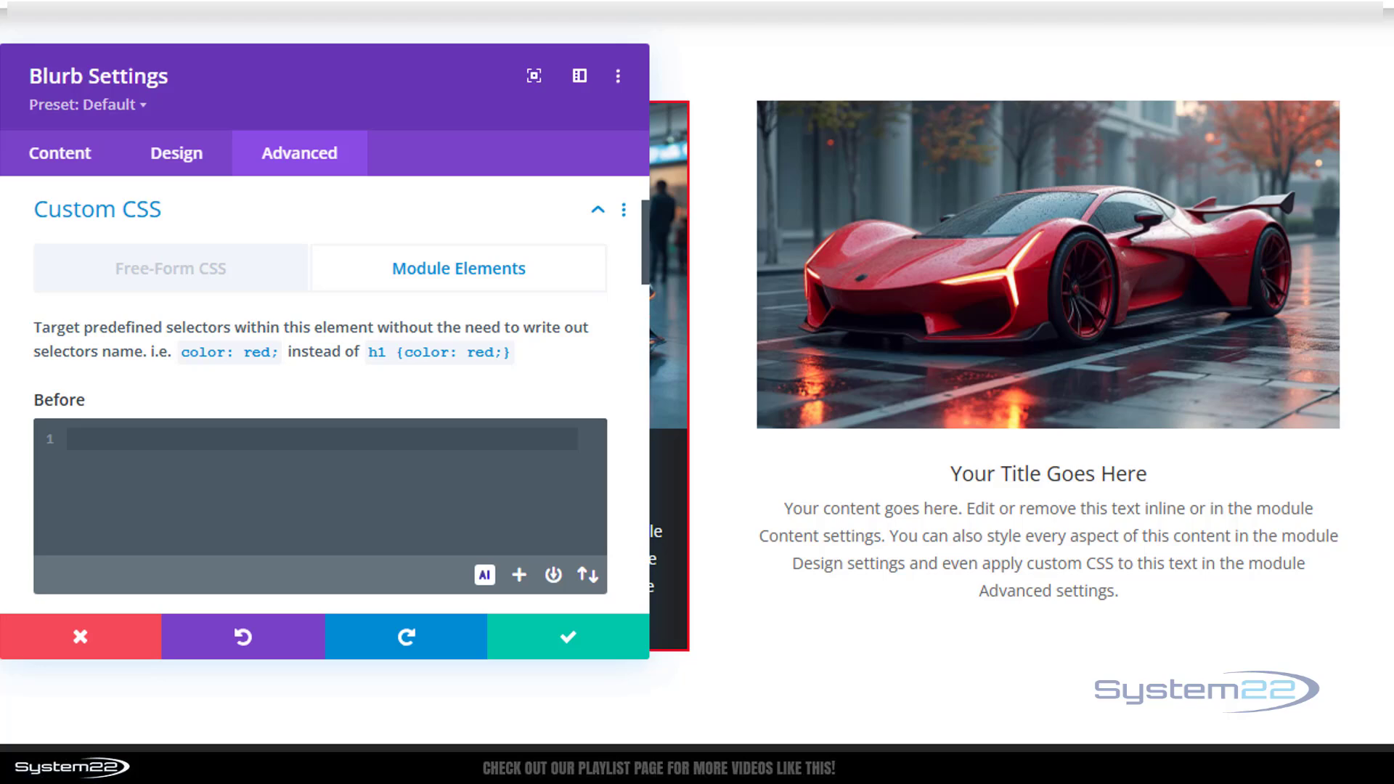
pyautogui.click(114, 444)
pyautogui.write('content: "";   position: absolute;   top: 10px;   left: -20px;   width: 10px;   height: 10px;   background-color: red;   border-radius: 50%;')
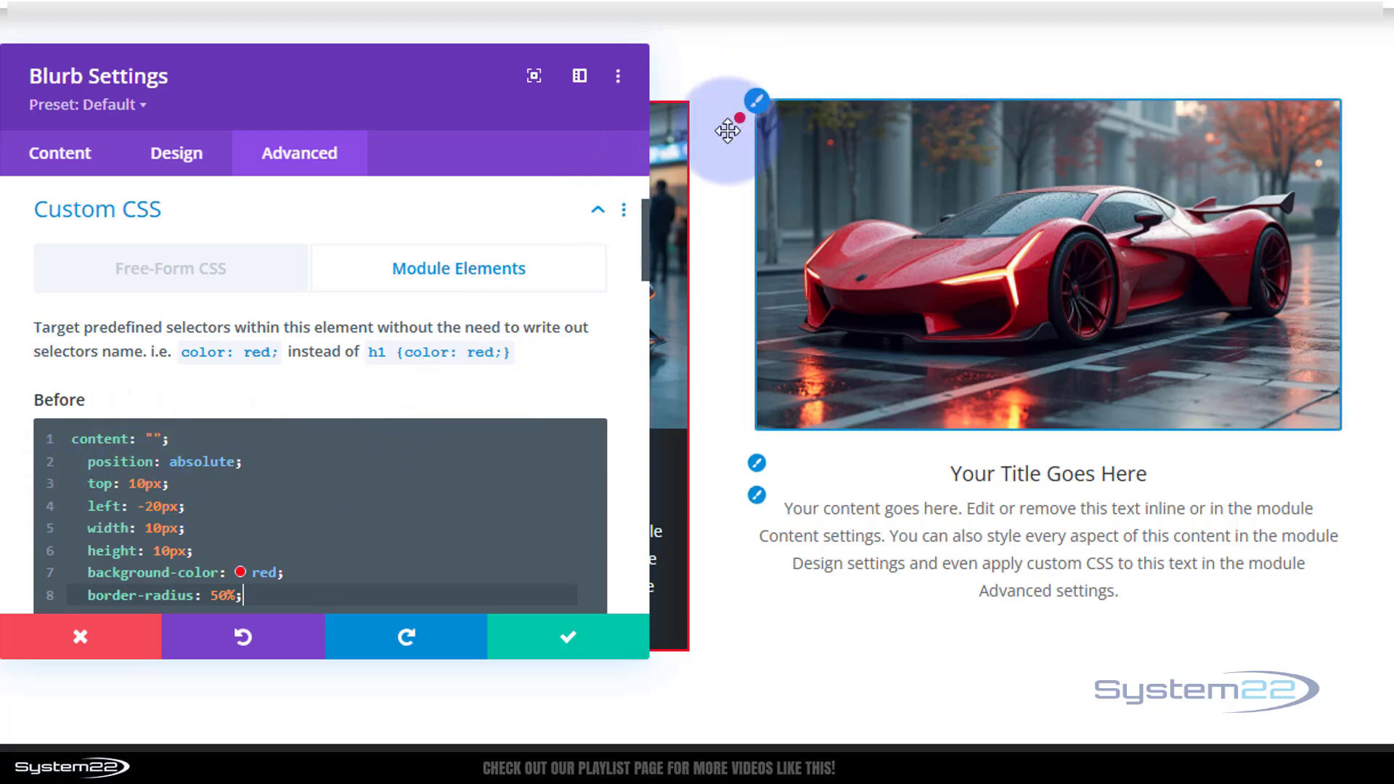
# Give the Before element a hover state with background-color: lightgreen, and return to its desktop CSS
pyautogui.scroll(-2, 332, 489)
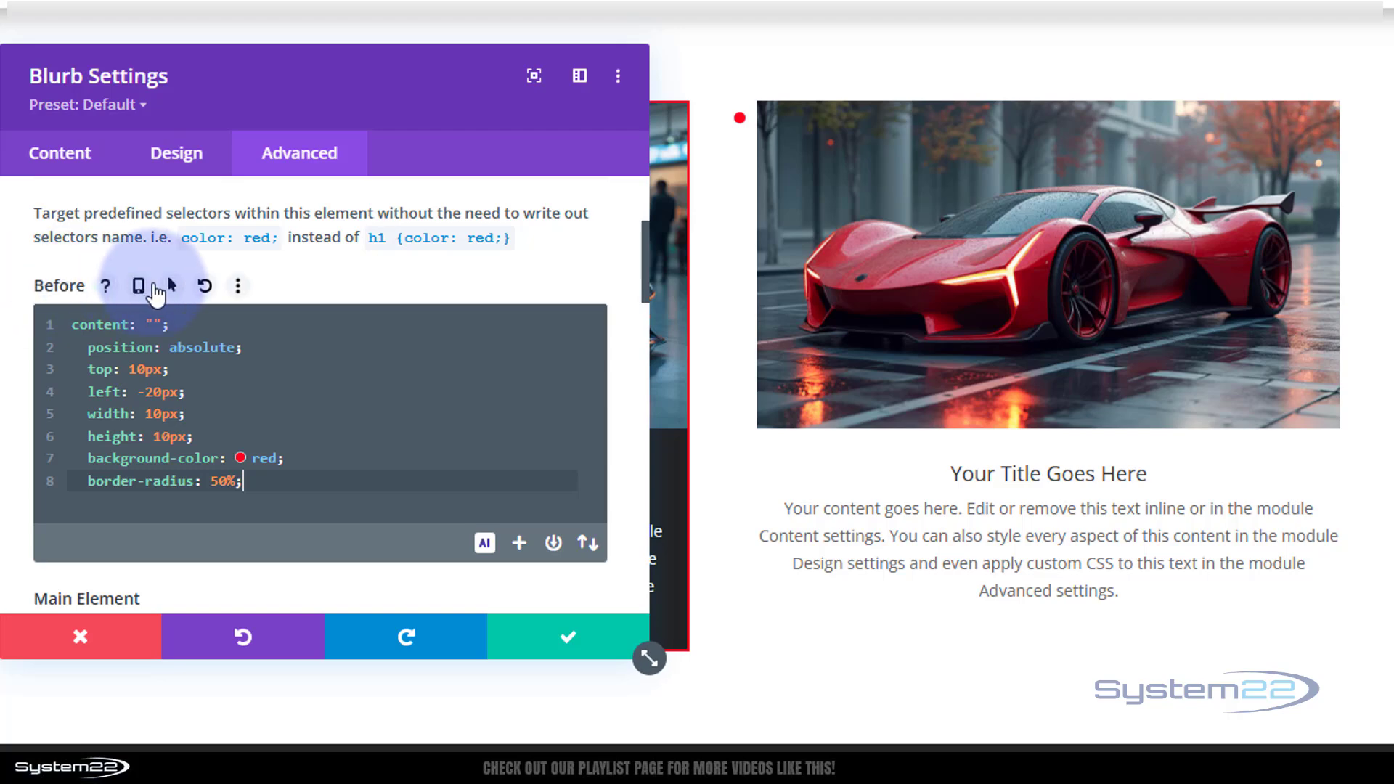
pyautogui.click(172, 287)
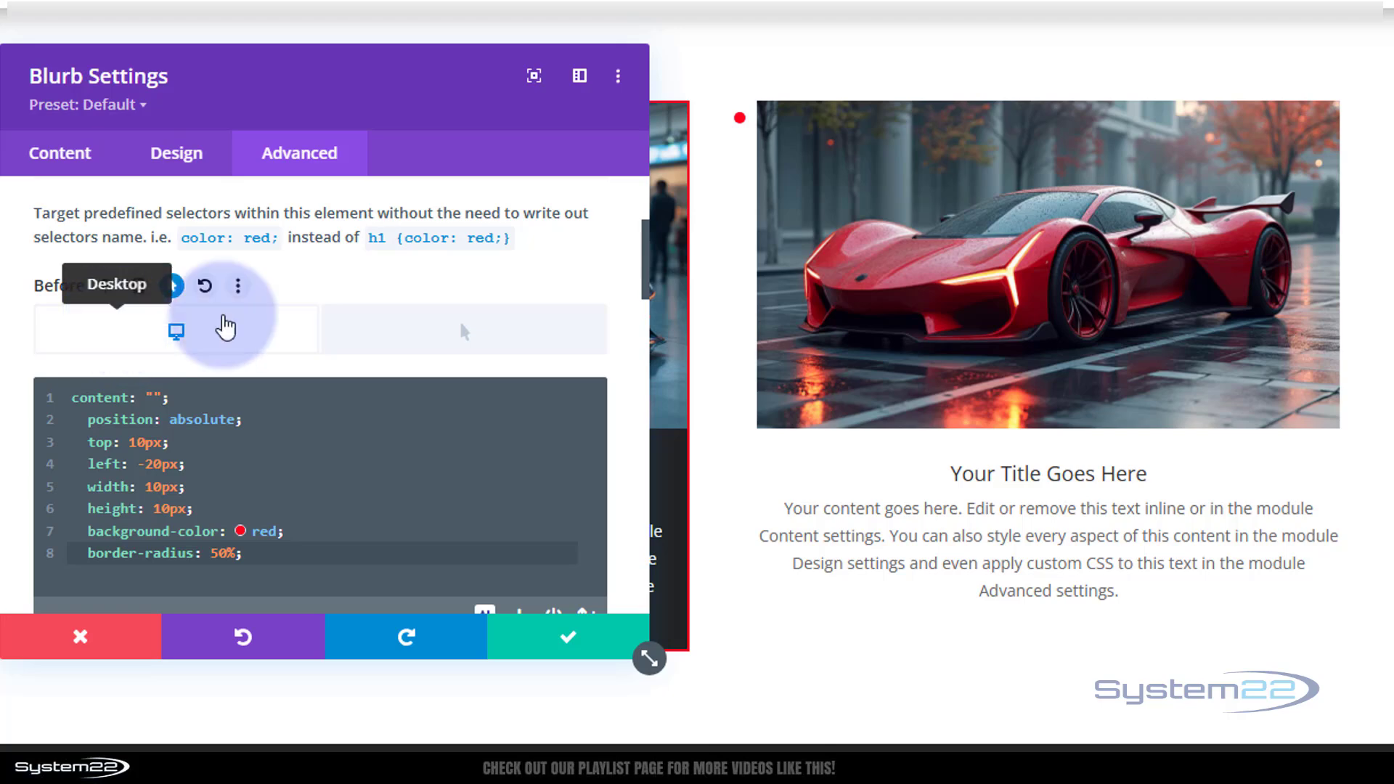
pyautogui.click(457, 333)
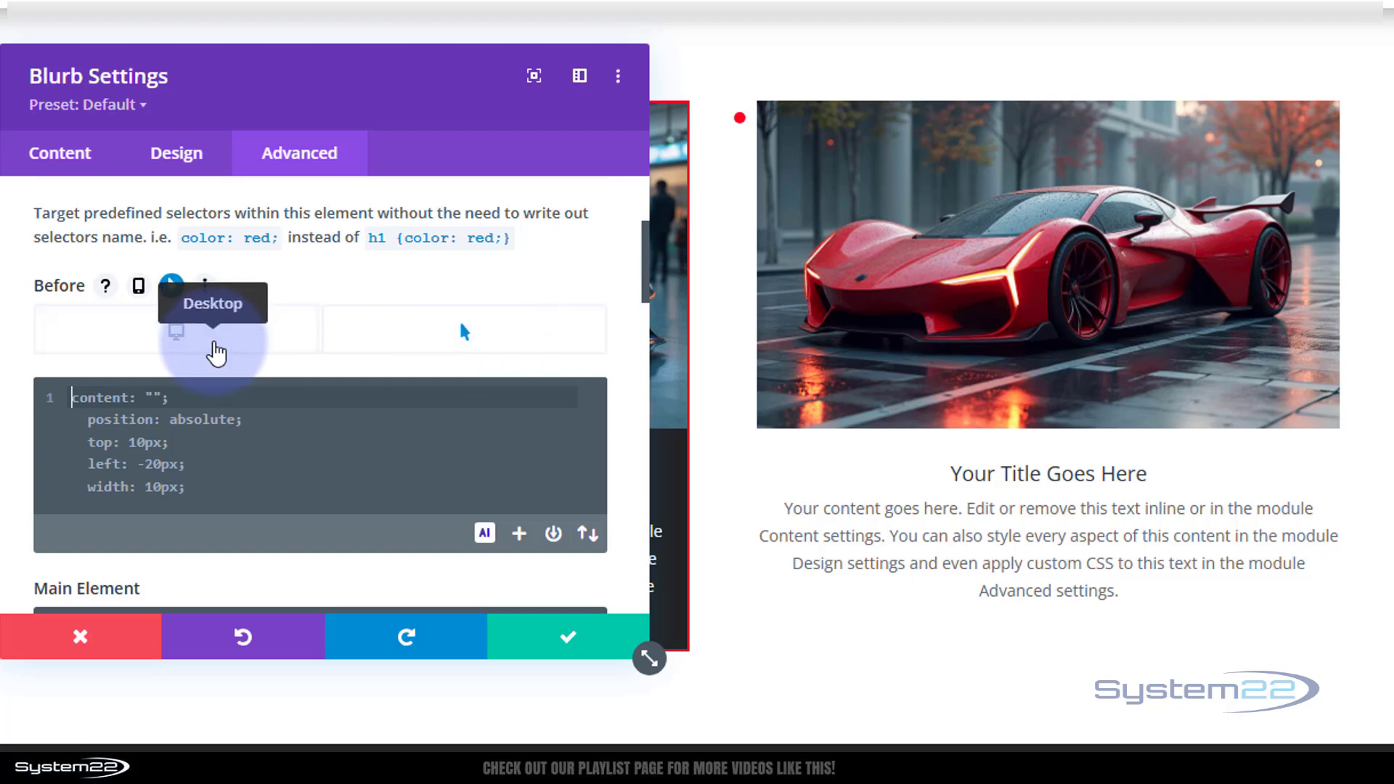
pyautogui.scroll(-2, 265, 436)
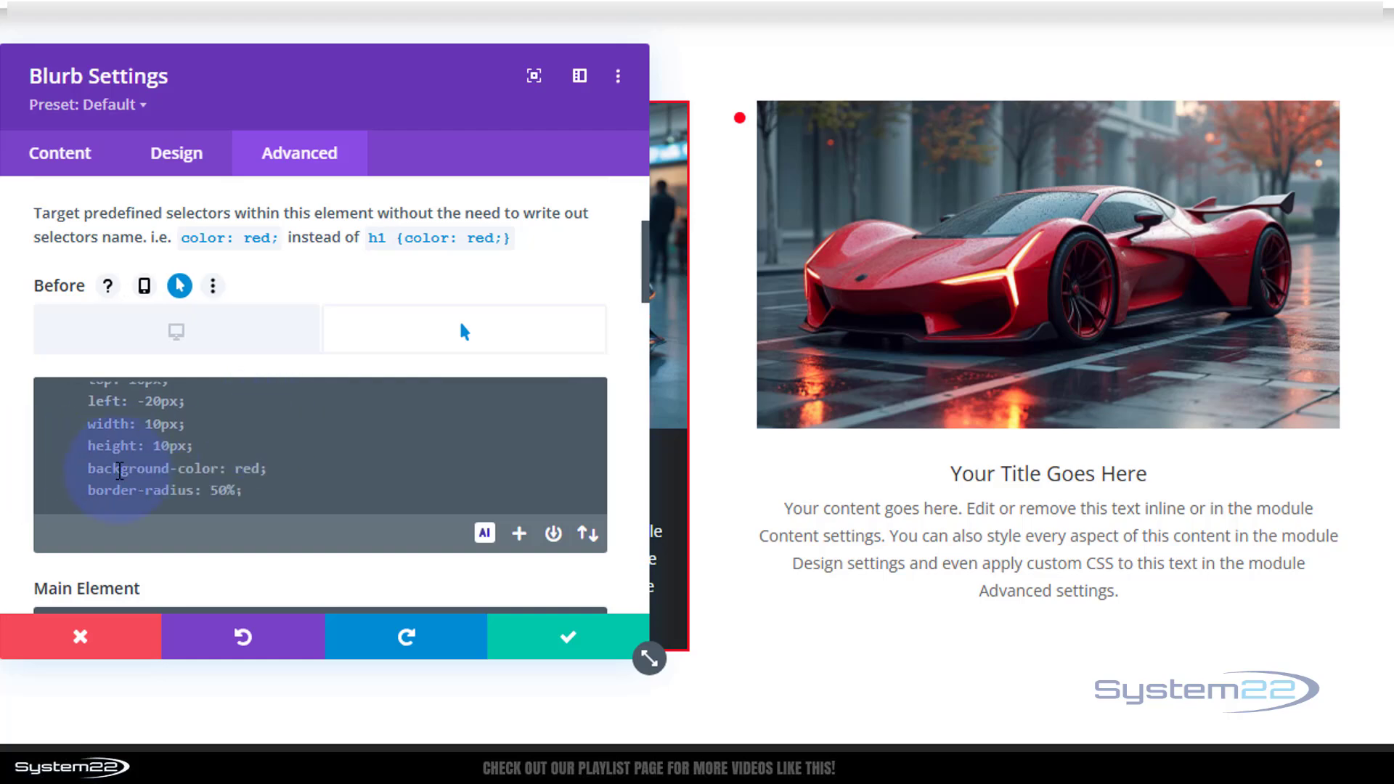
pyautogui.hotkey('ctrl', 'a')
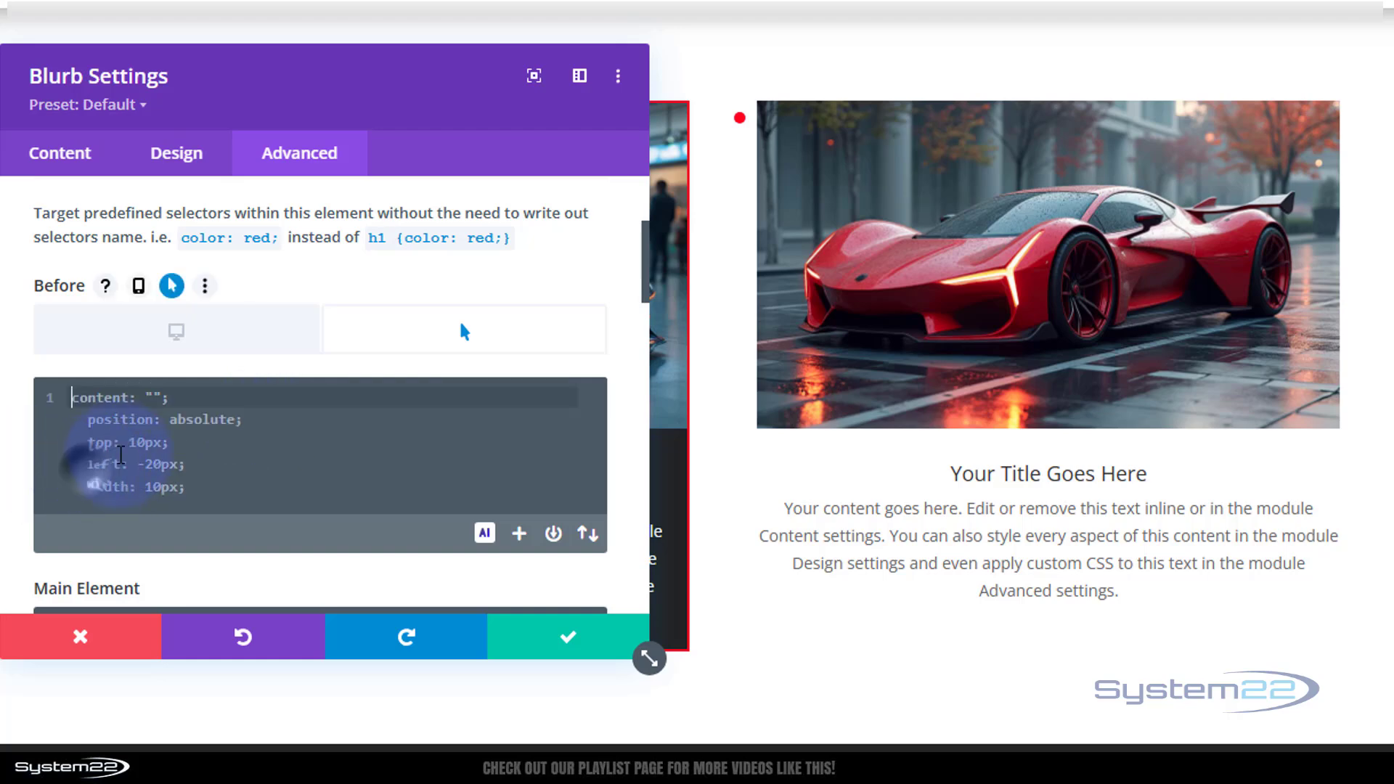
pyautogui.write('bac')
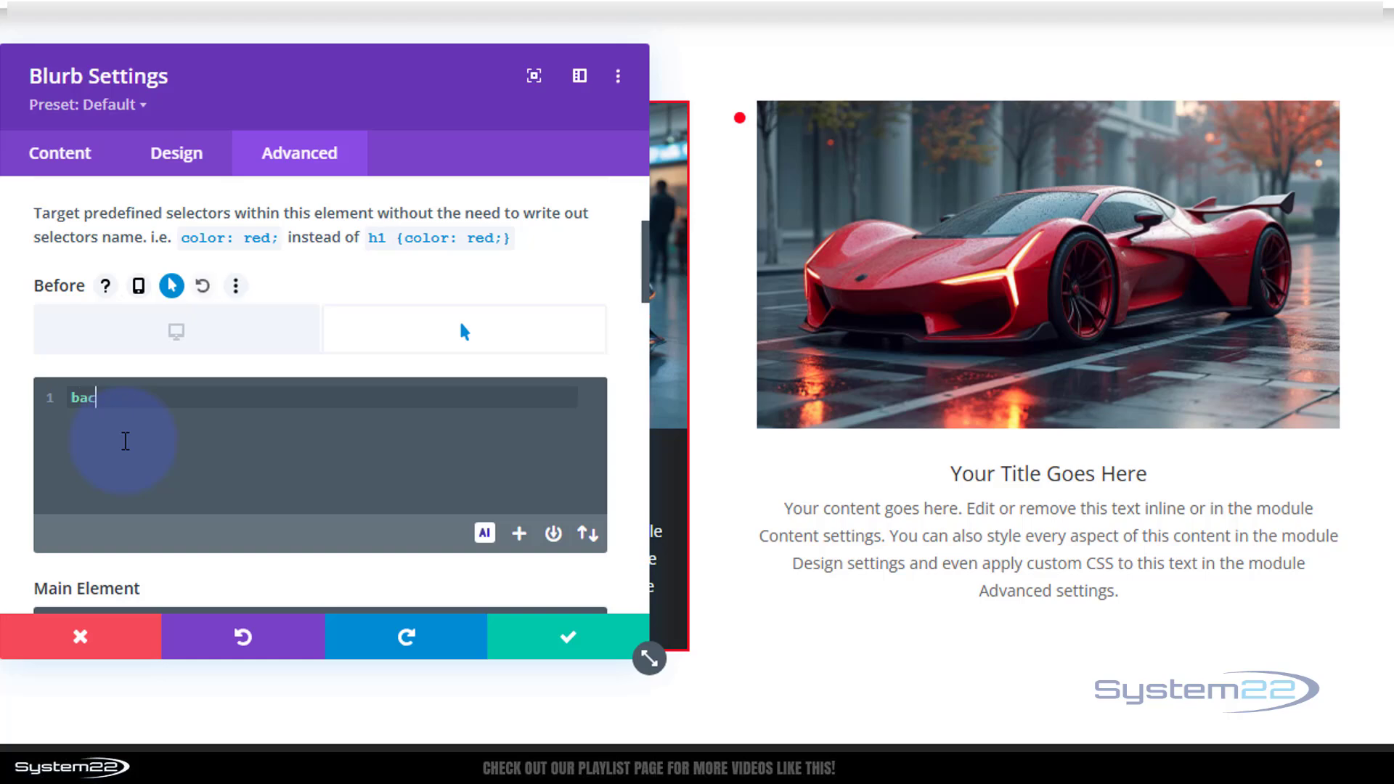
pyautogui.write('kground-color')
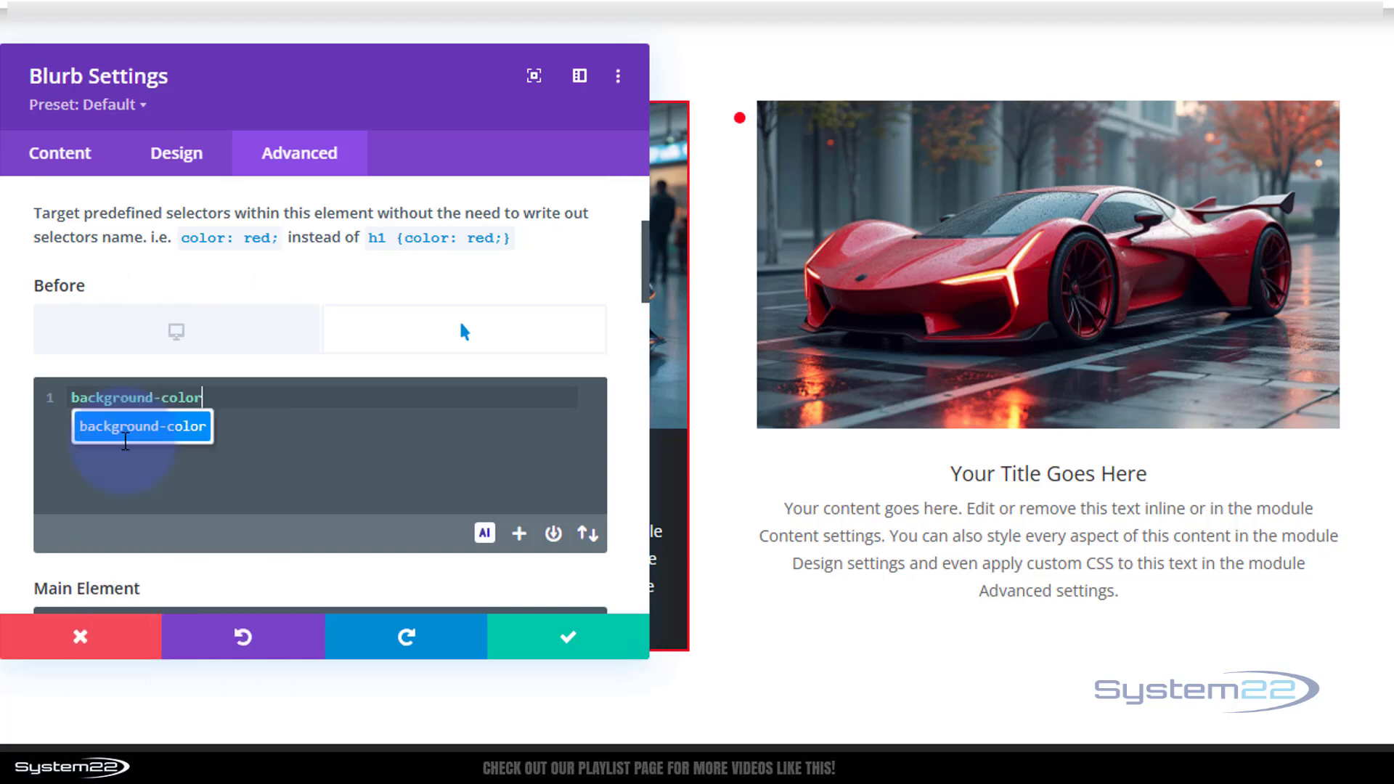
pyautogui.write(': lightgreen')
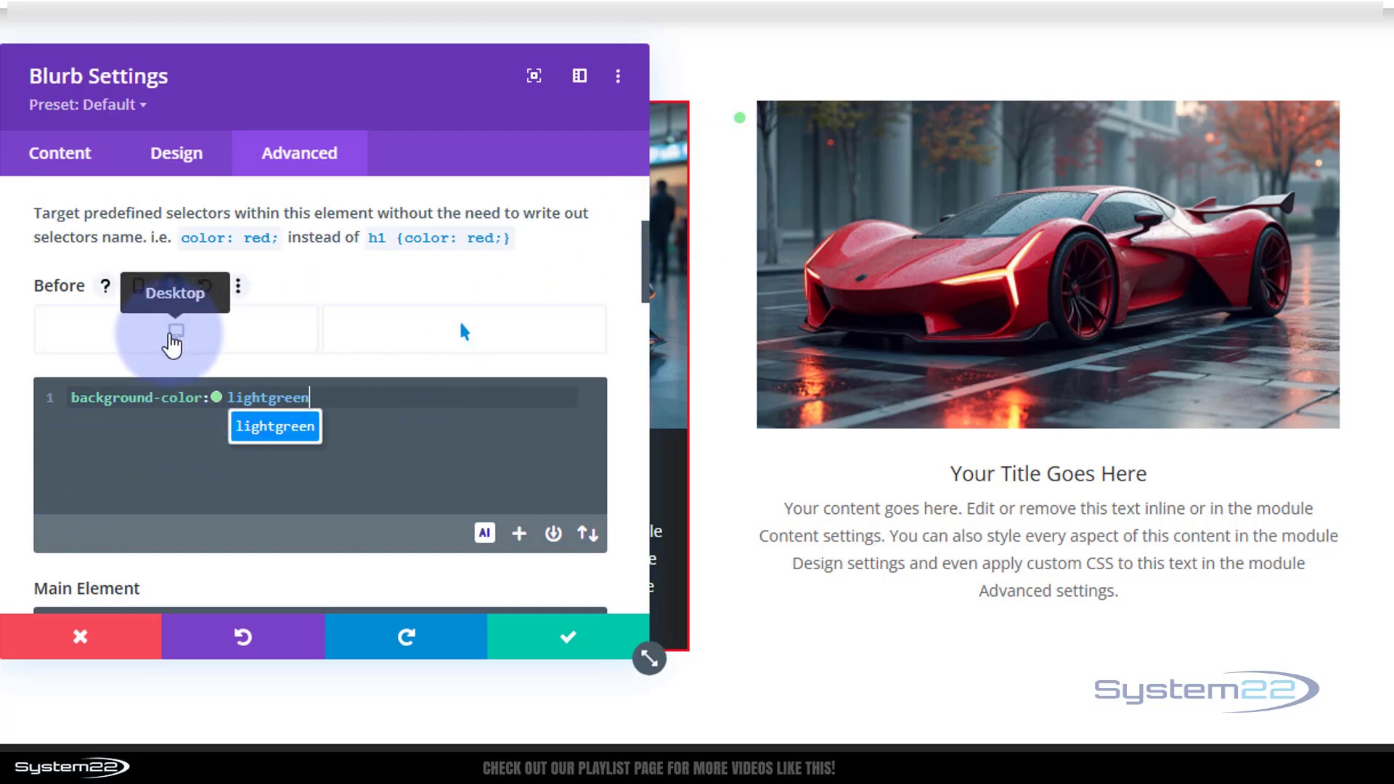
pyautogui.click(174, 333)
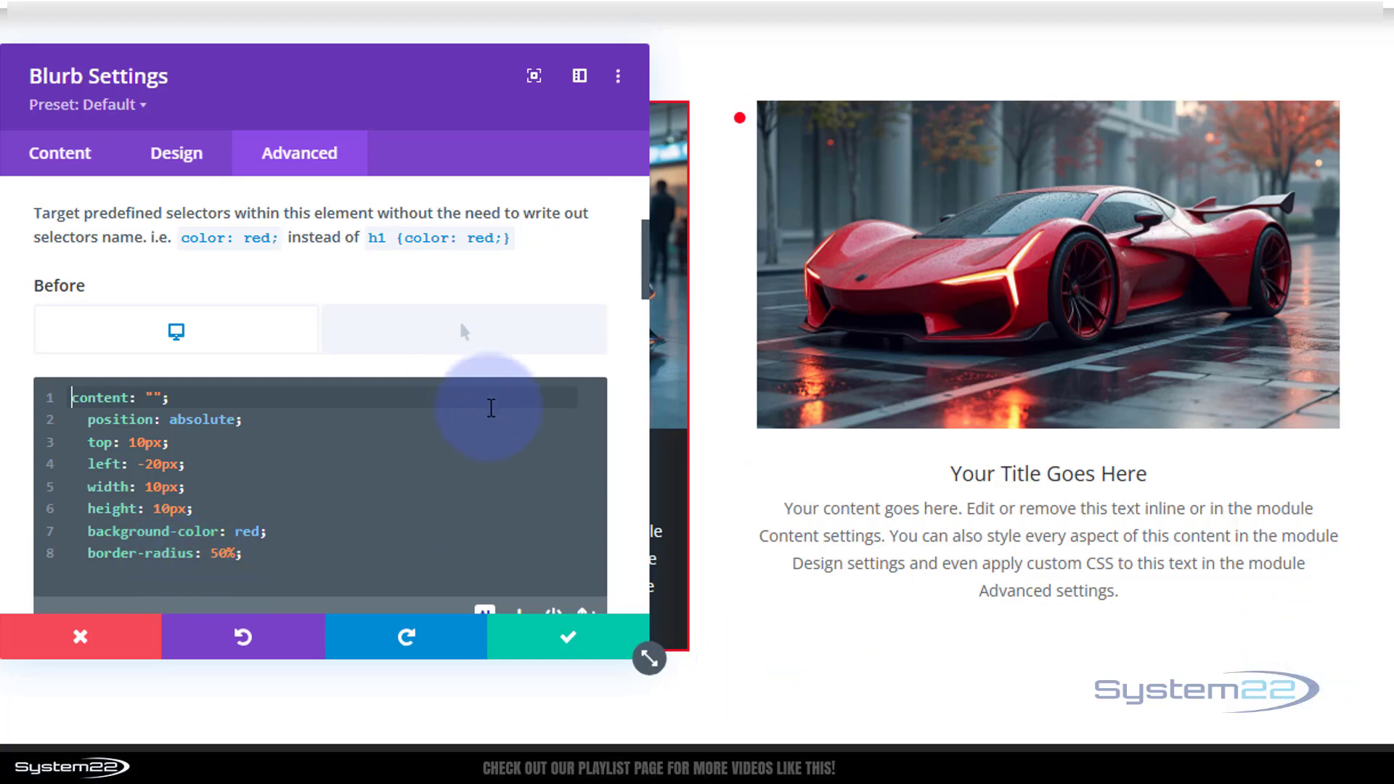
# Add Main Element CSS to the blurb: border: 2px solid red
pyautogui.scroll(-2, 484, 430)
pyautogui.scroll(-6, 483, 429)
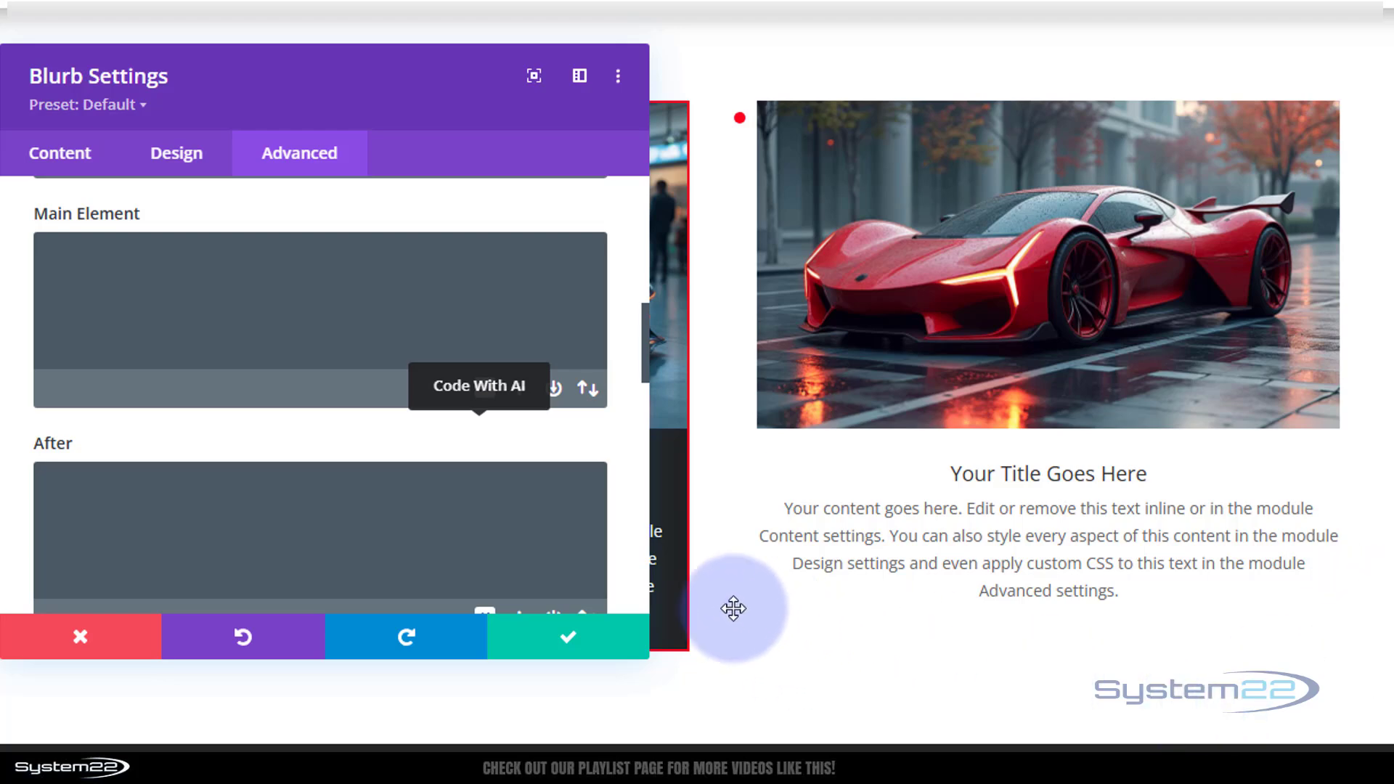
pyautogui.click(76, 258)
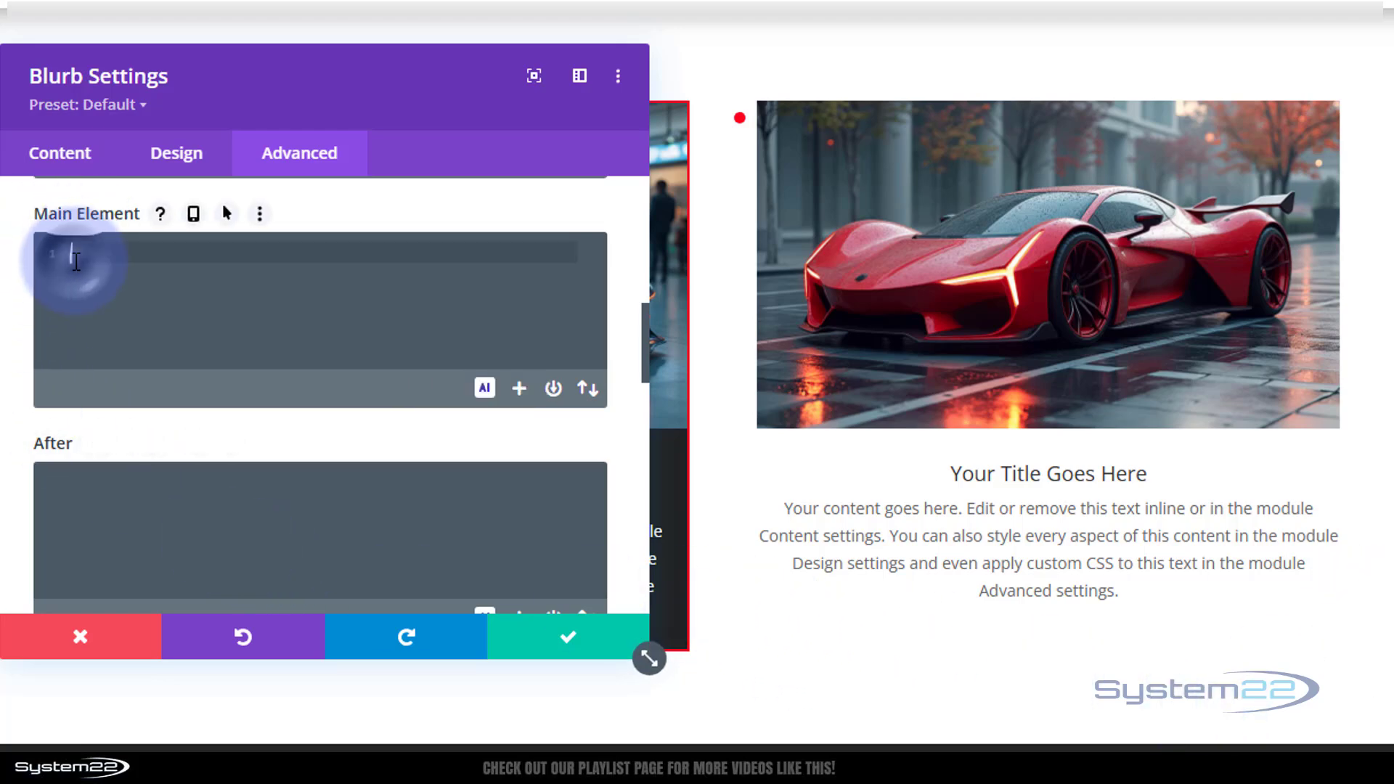
pyautogui.write('bo')
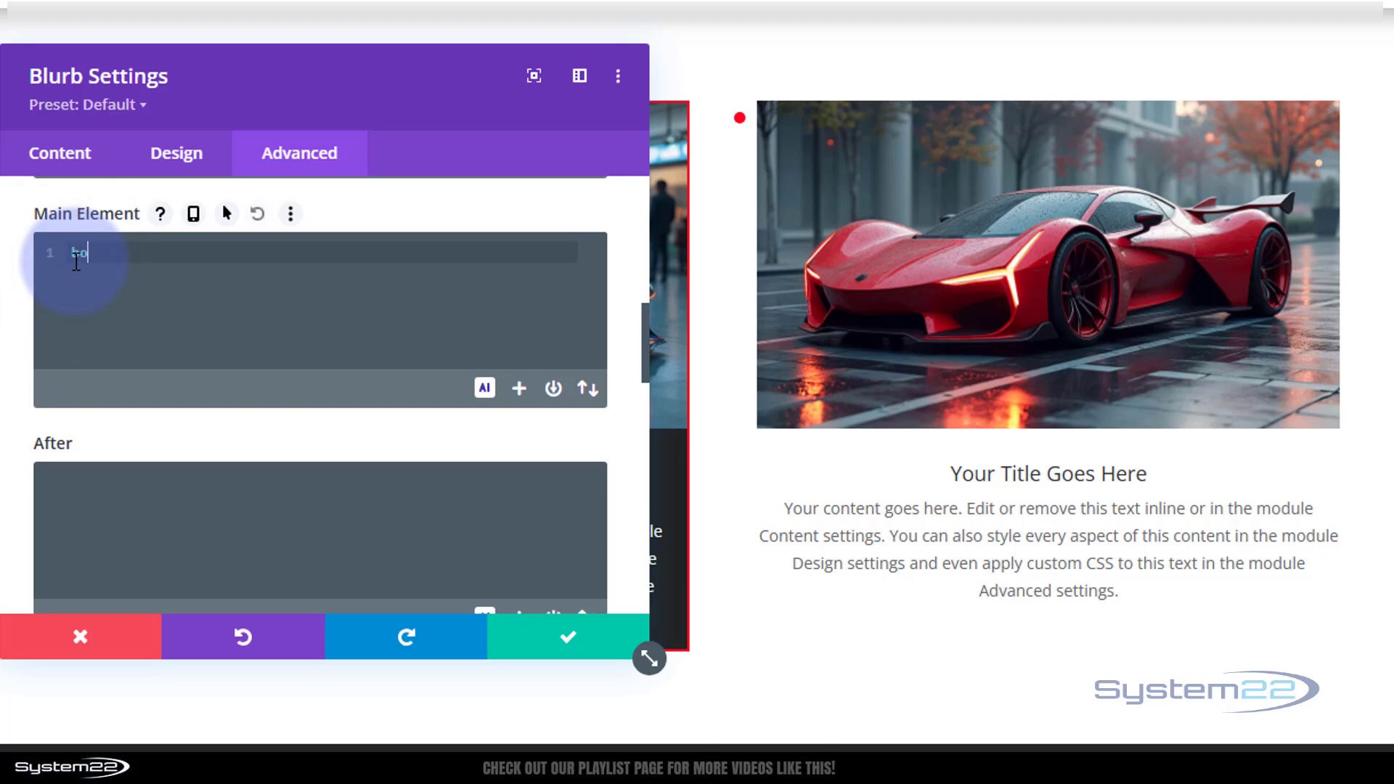
pyautogui.write('rder: 2px soli')
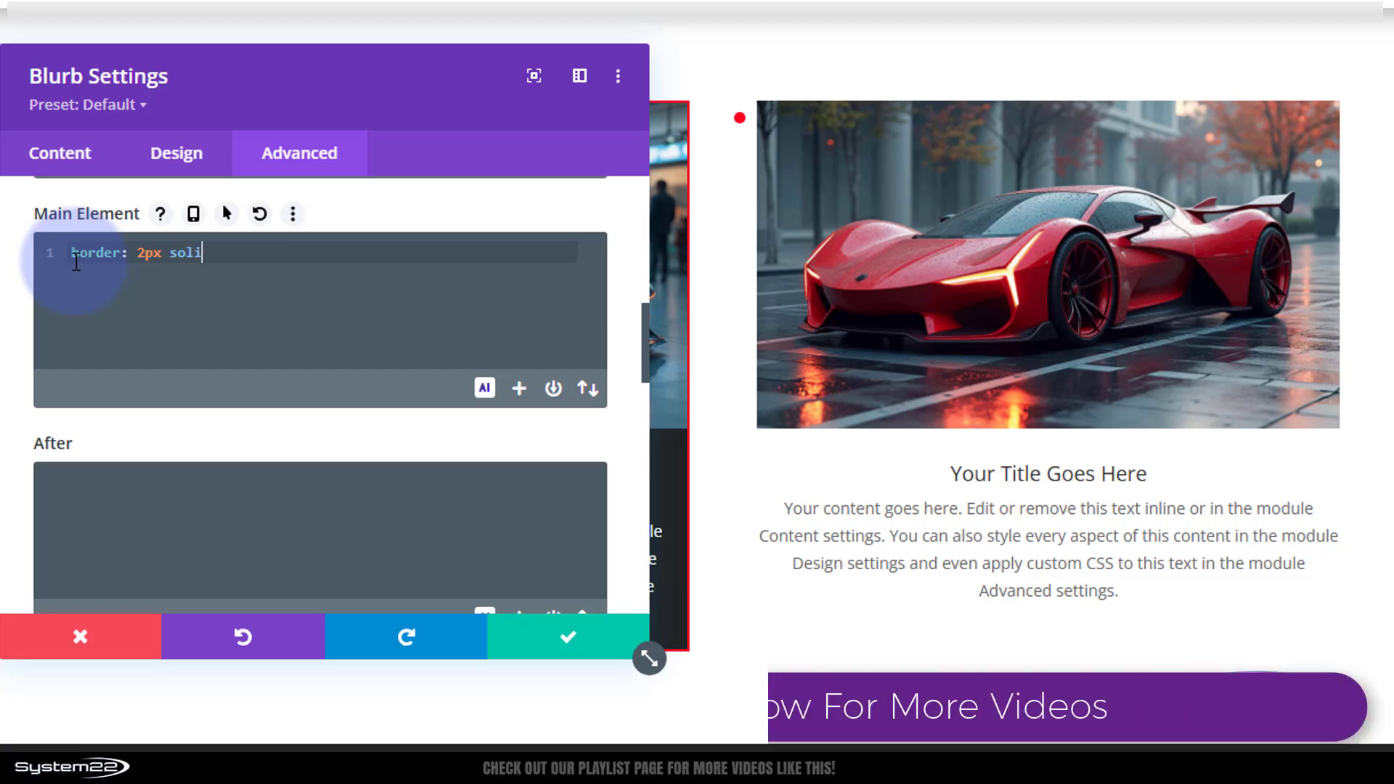
pyautogui.write('d r')
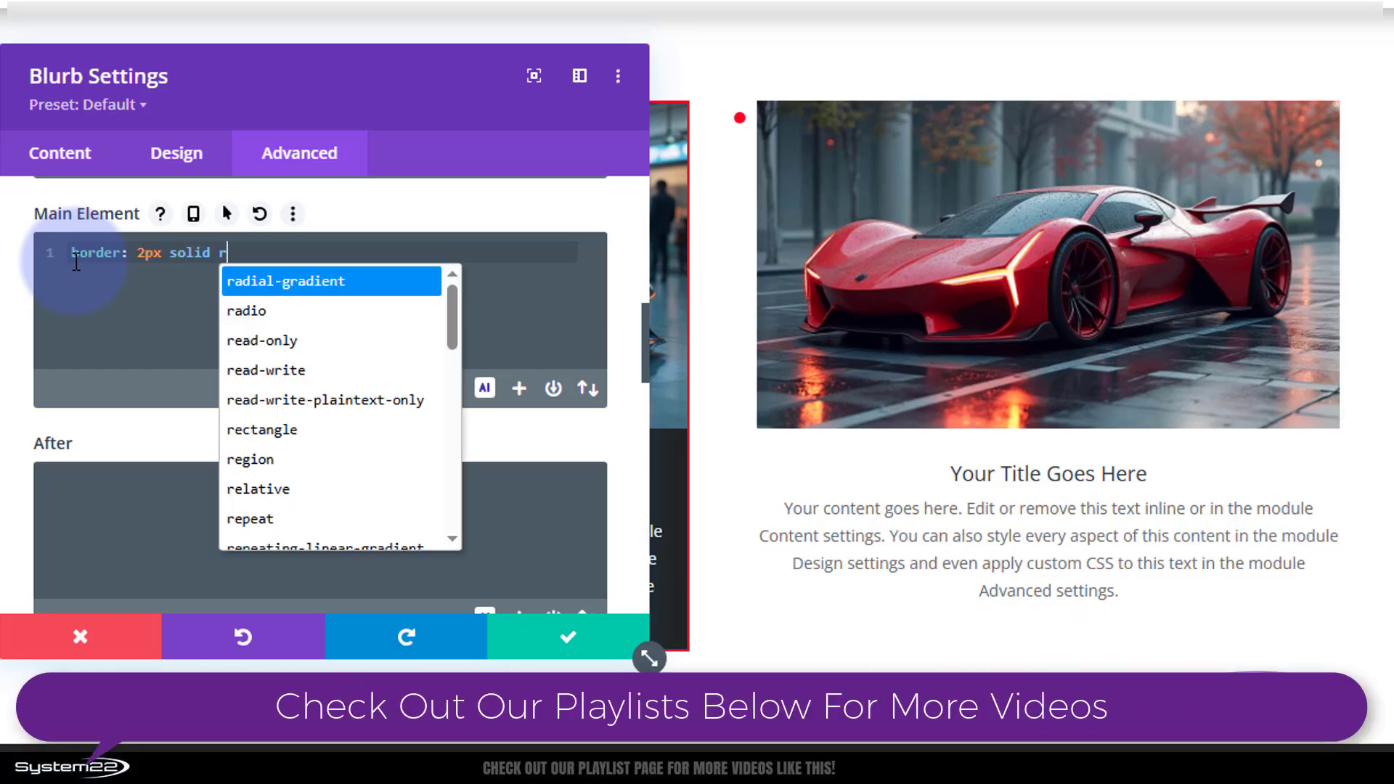
pyautogui.write('ed')
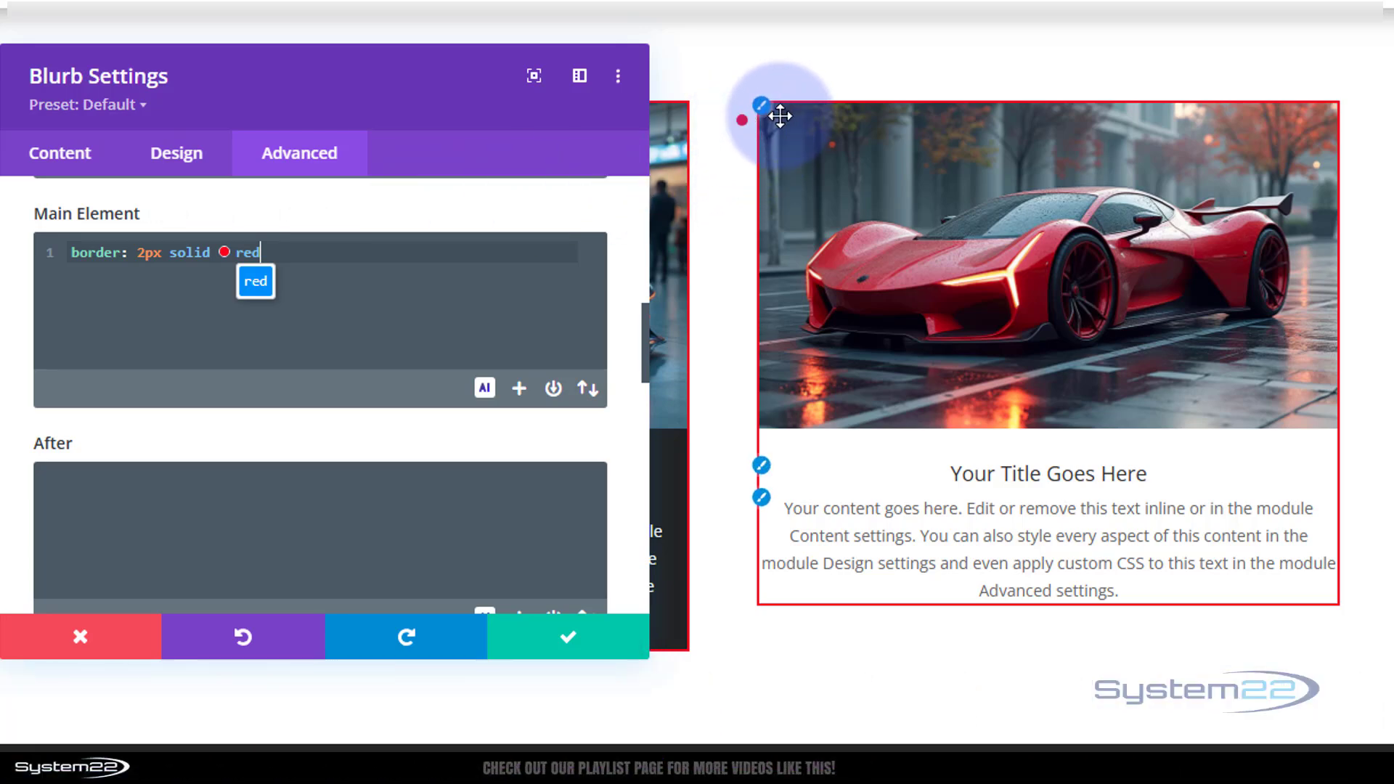
# Copy the Main Element border rule to its hover state as border: 2px solid lightgreen; and return to the desktop CSS
pyautogui.moveTo(287, 249); pyautogui.dragTo(54, 242)
pyautogui.hotkey('ctrl', 'c')
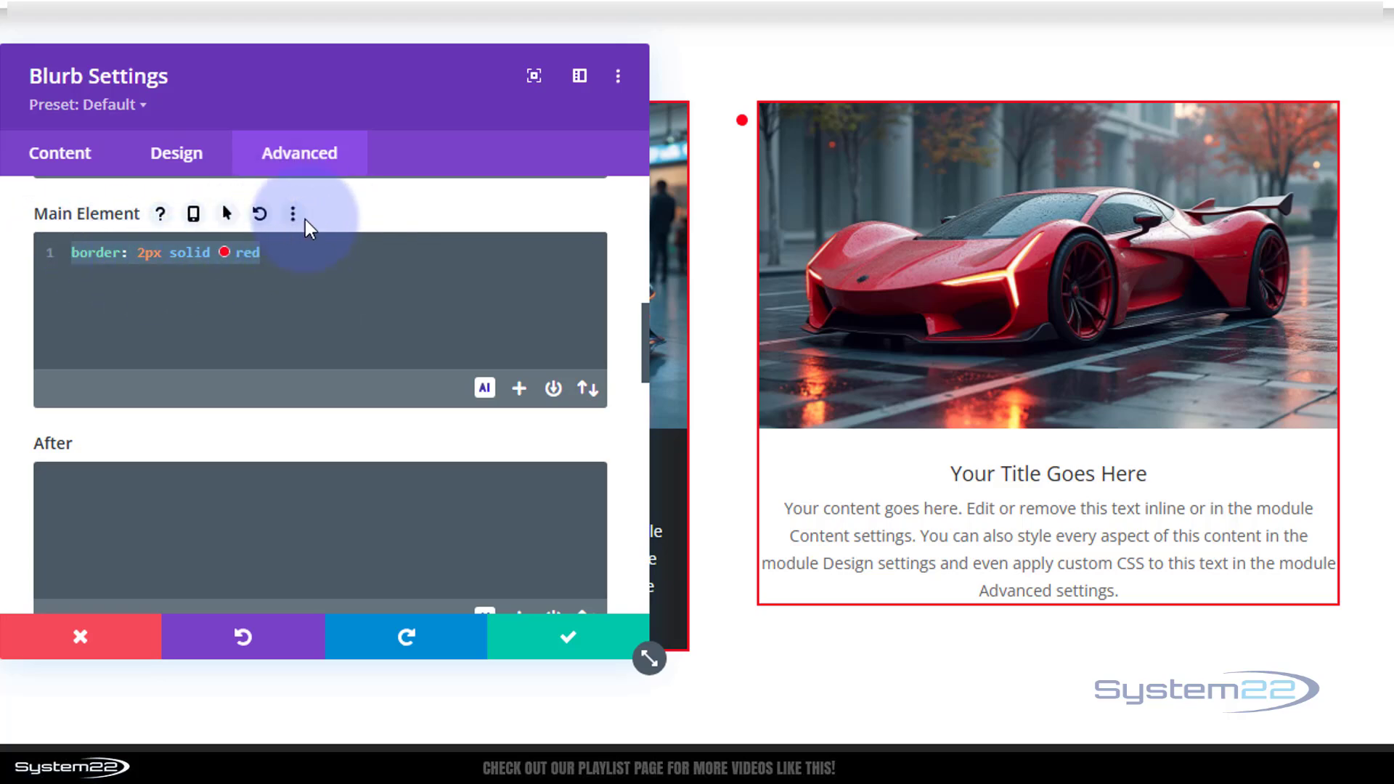
pyautogui.click(228, 213)
pyautogui.scroll(2, 315, 249)
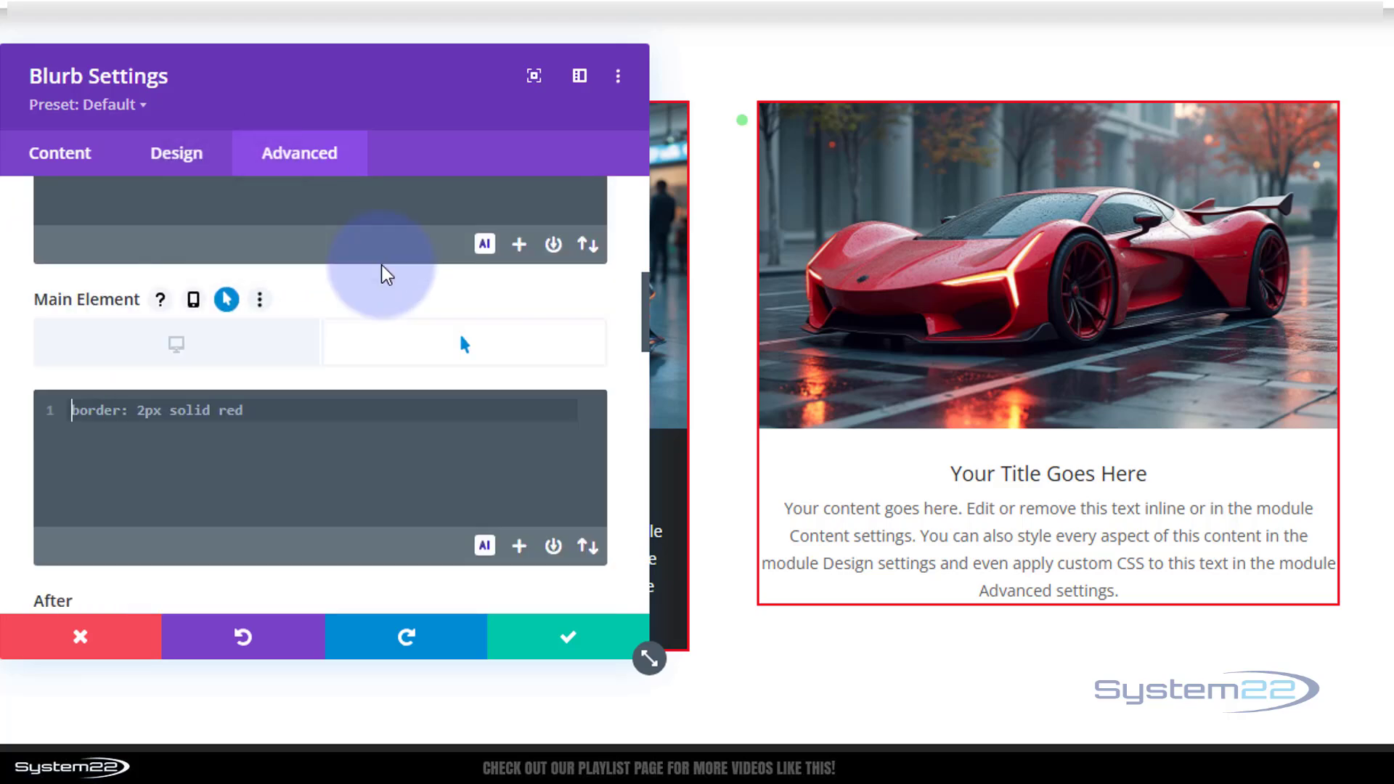
pyautogui.click(264, 407)
pyautogui.hotkey('ctrl', 'v')
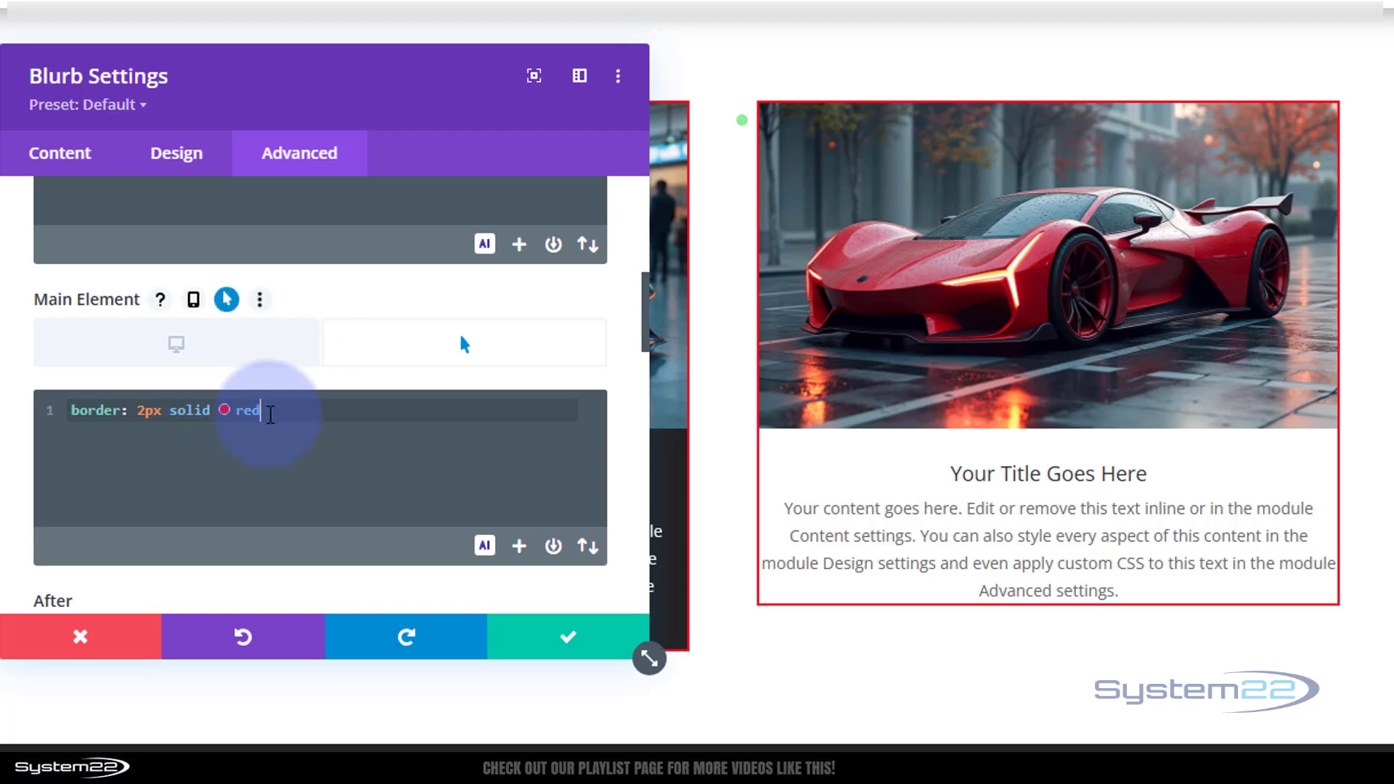
pyautogui.doubleClick(239, 411)
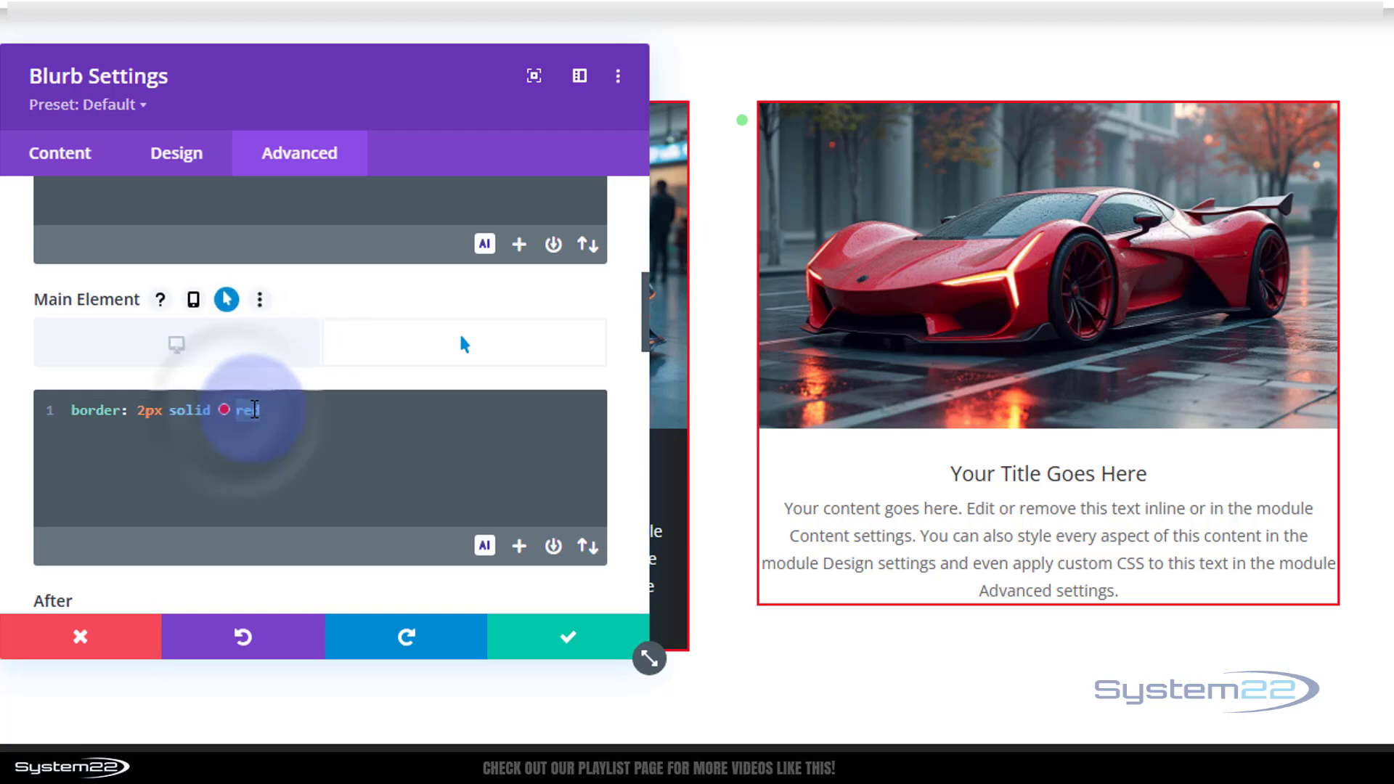
pyautogui.press('BackSpace')
pyautogui.write('lightgreen')
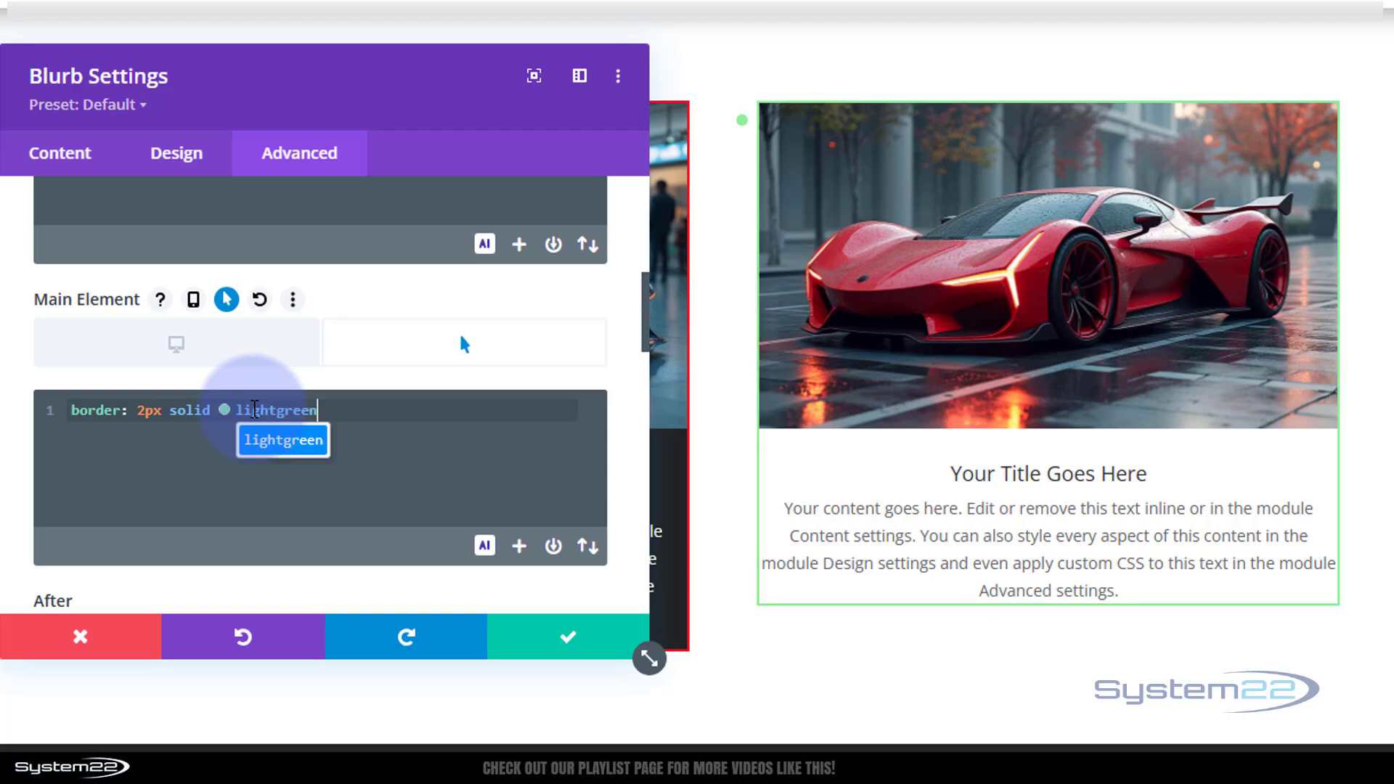
pyautogui.write(';')
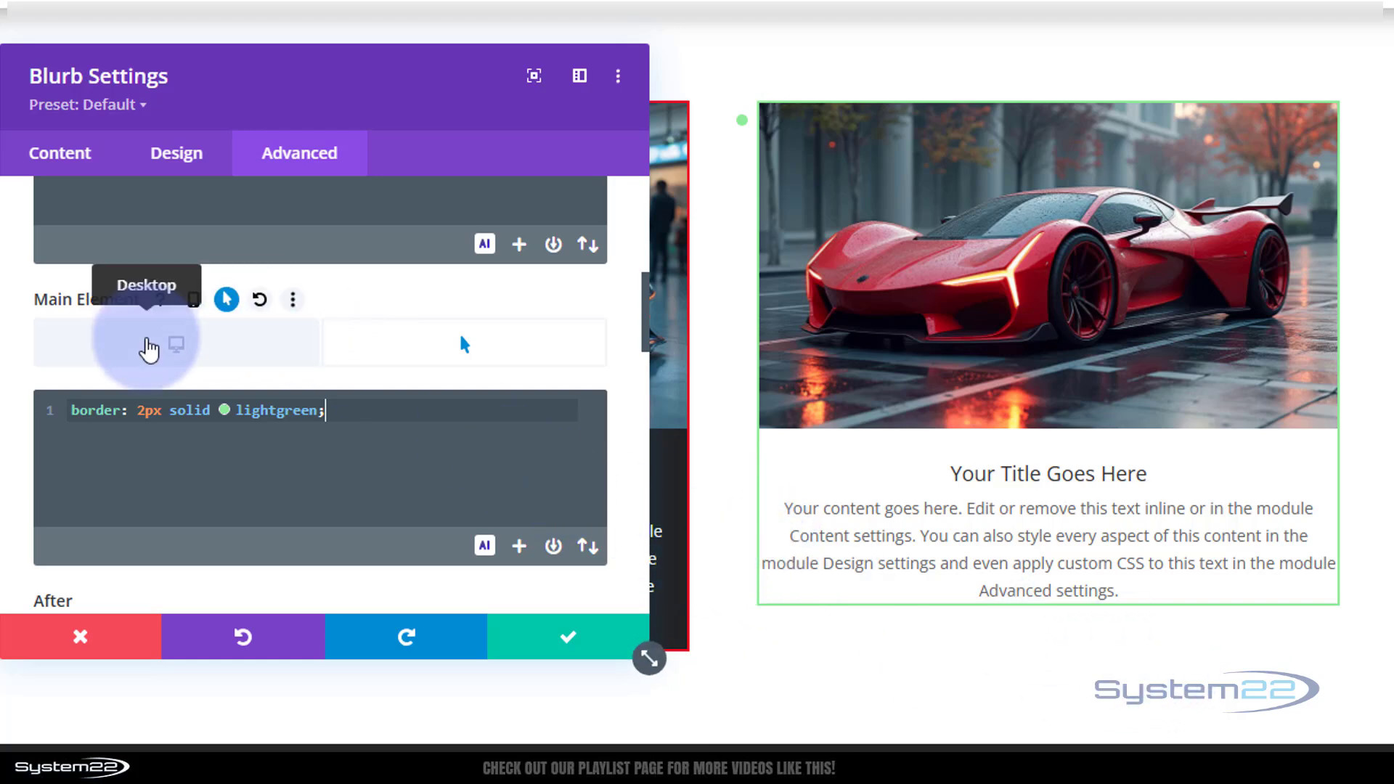
pyautogui.click(150, 345)
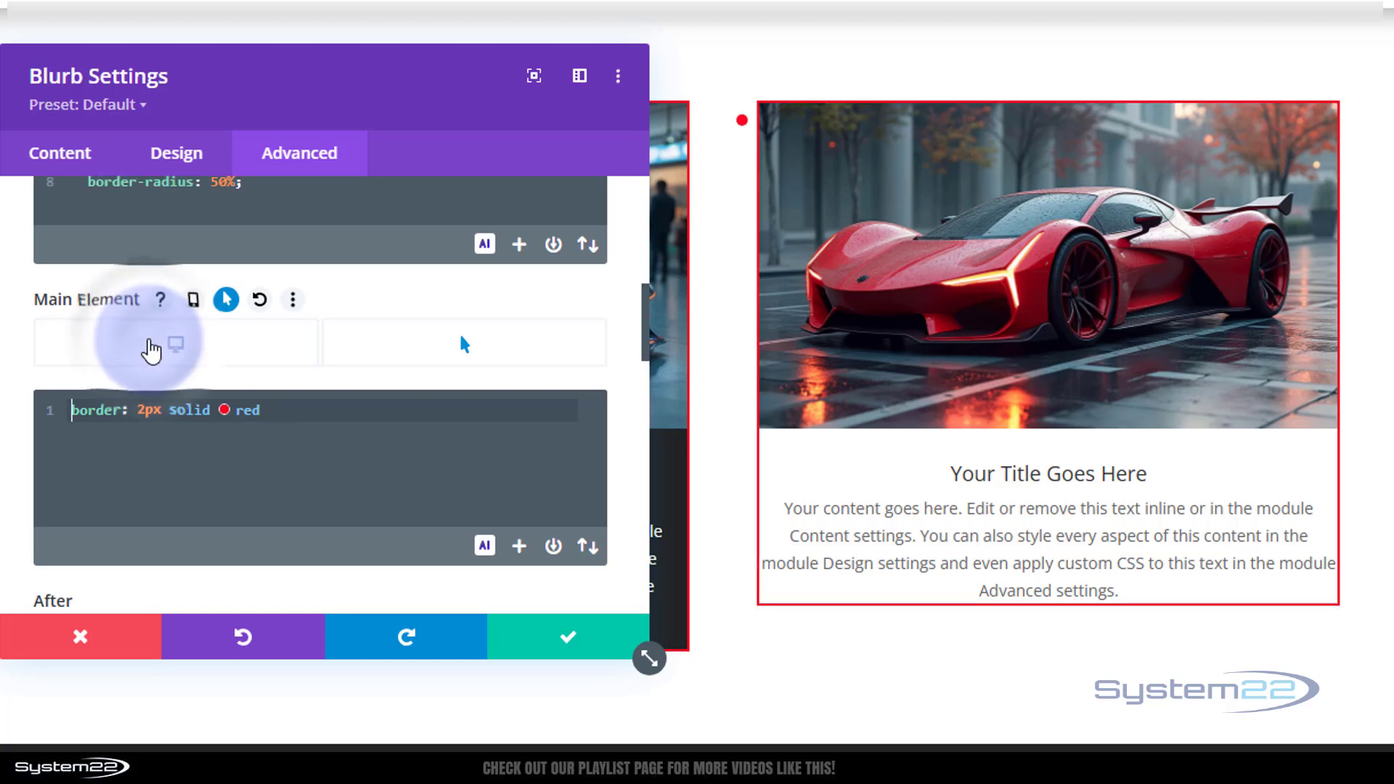
# Add After CSS to the blurb: content "SALE ON NOW", position absolute, top and left 10px, color #fff, background black, padding 5px 10px
pyautogui.scroll(-5, 459, 305)
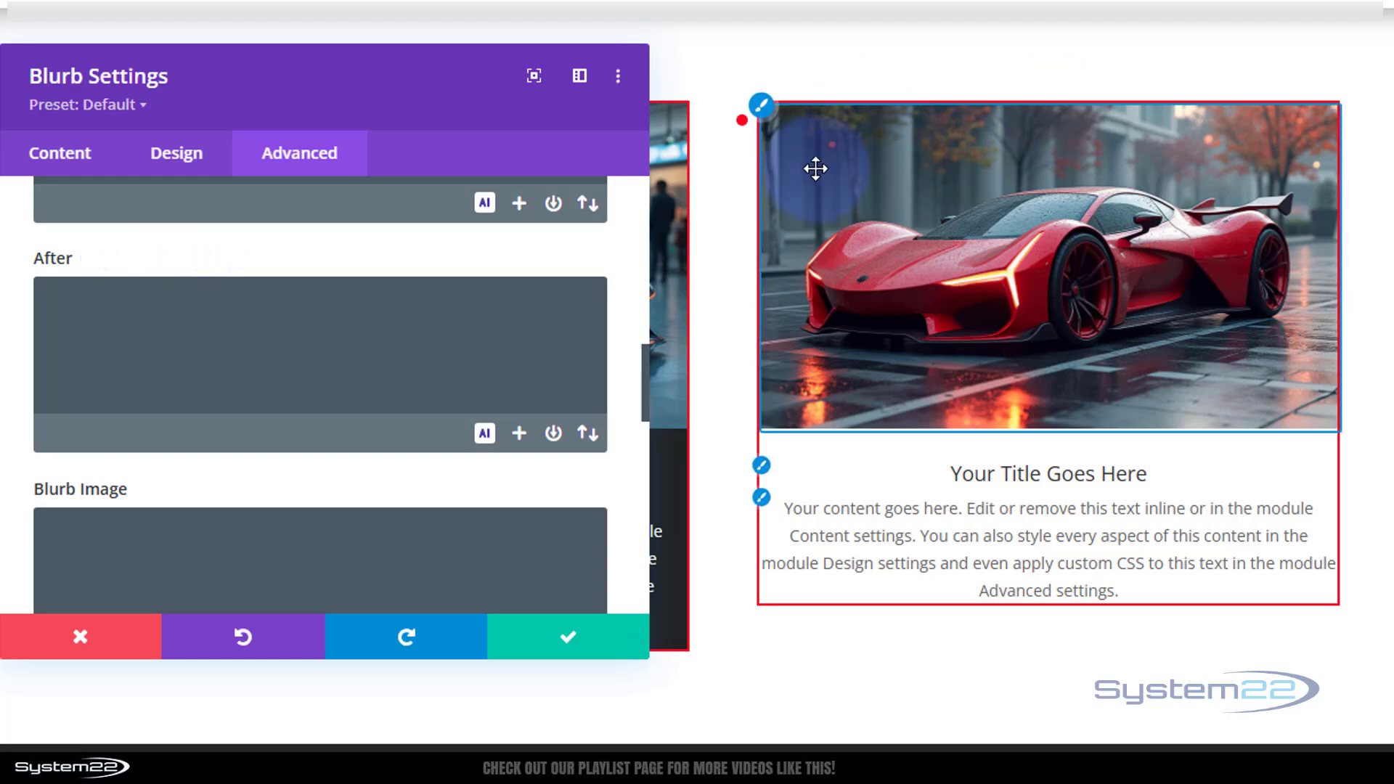
pyautogui.click(231, 316)
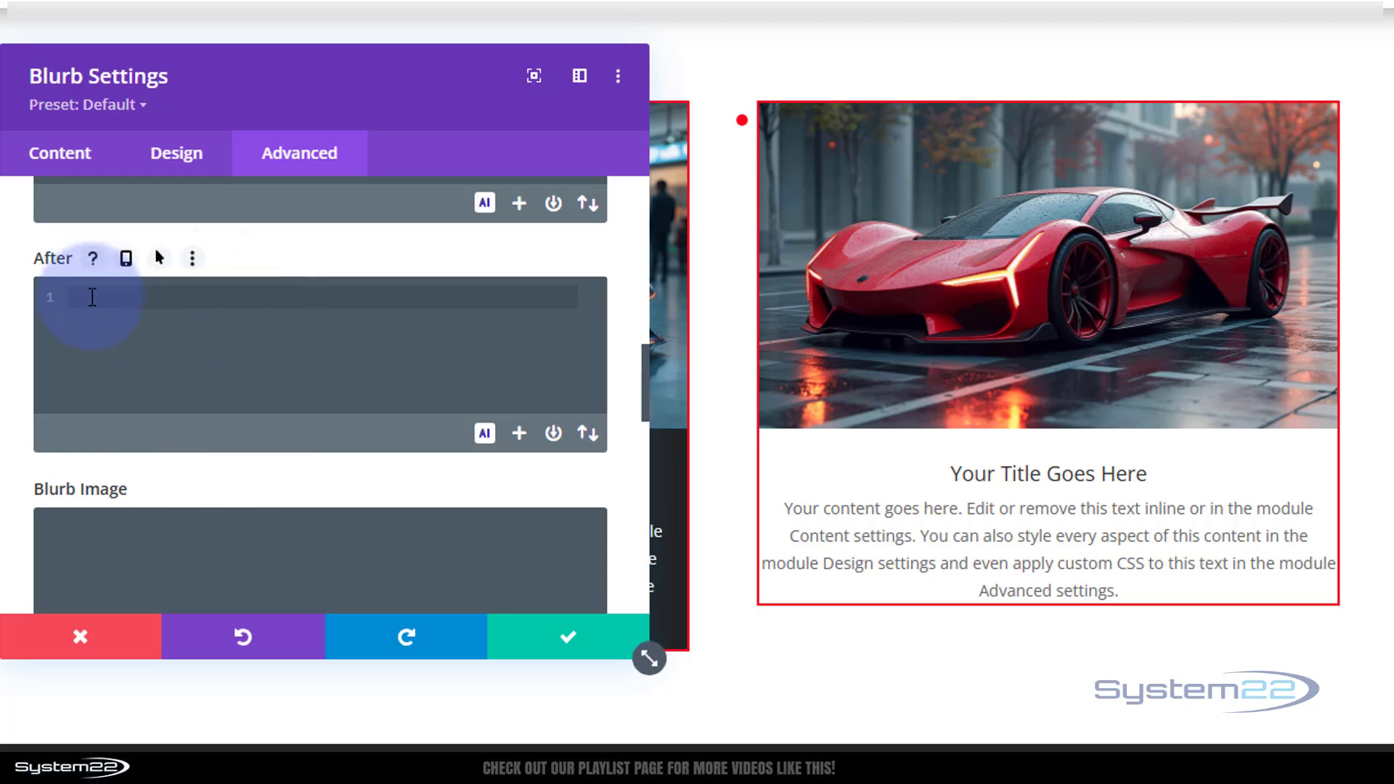
pyautogui.write('content:"SALE"; position:absolute; top:10px; left:10px; color:#fff; background:black; padding:5px 10px;')
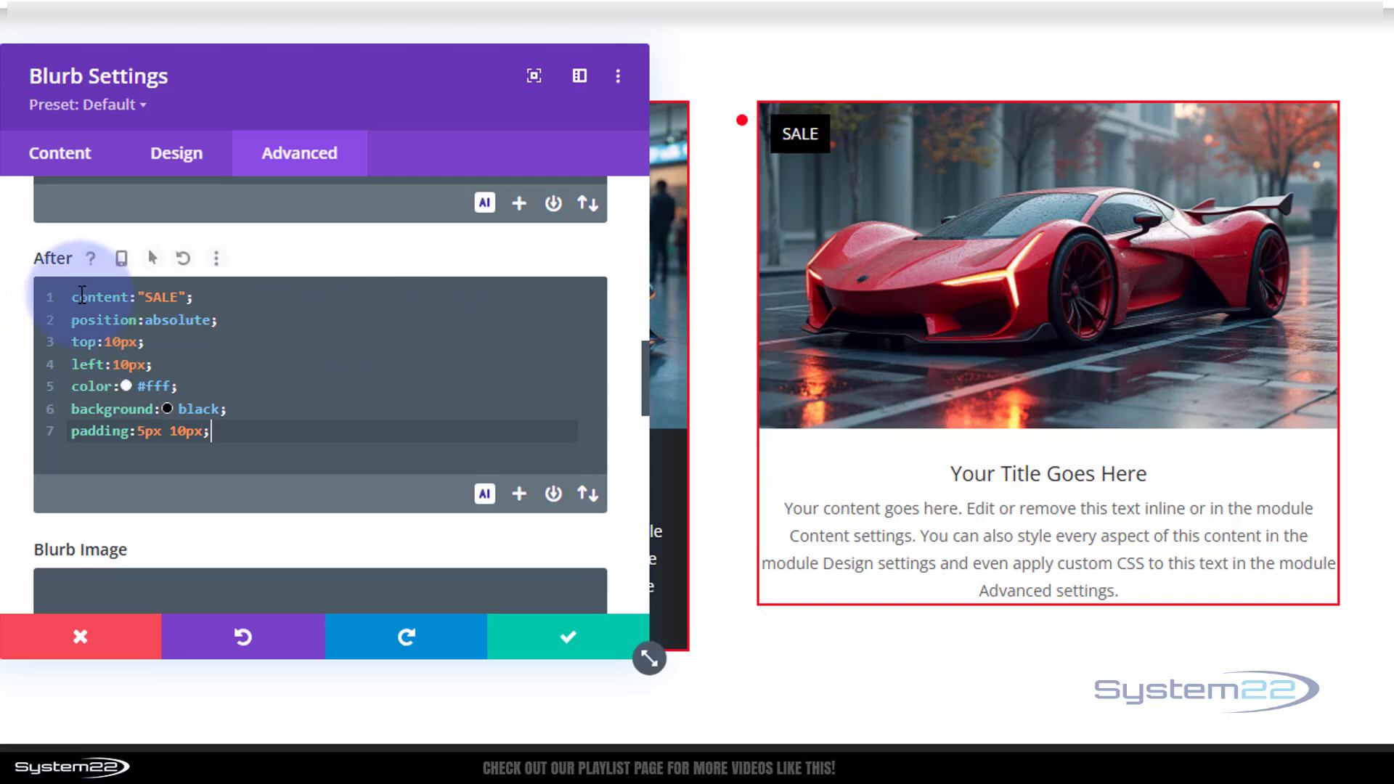
pyautogui.click(180, 296)
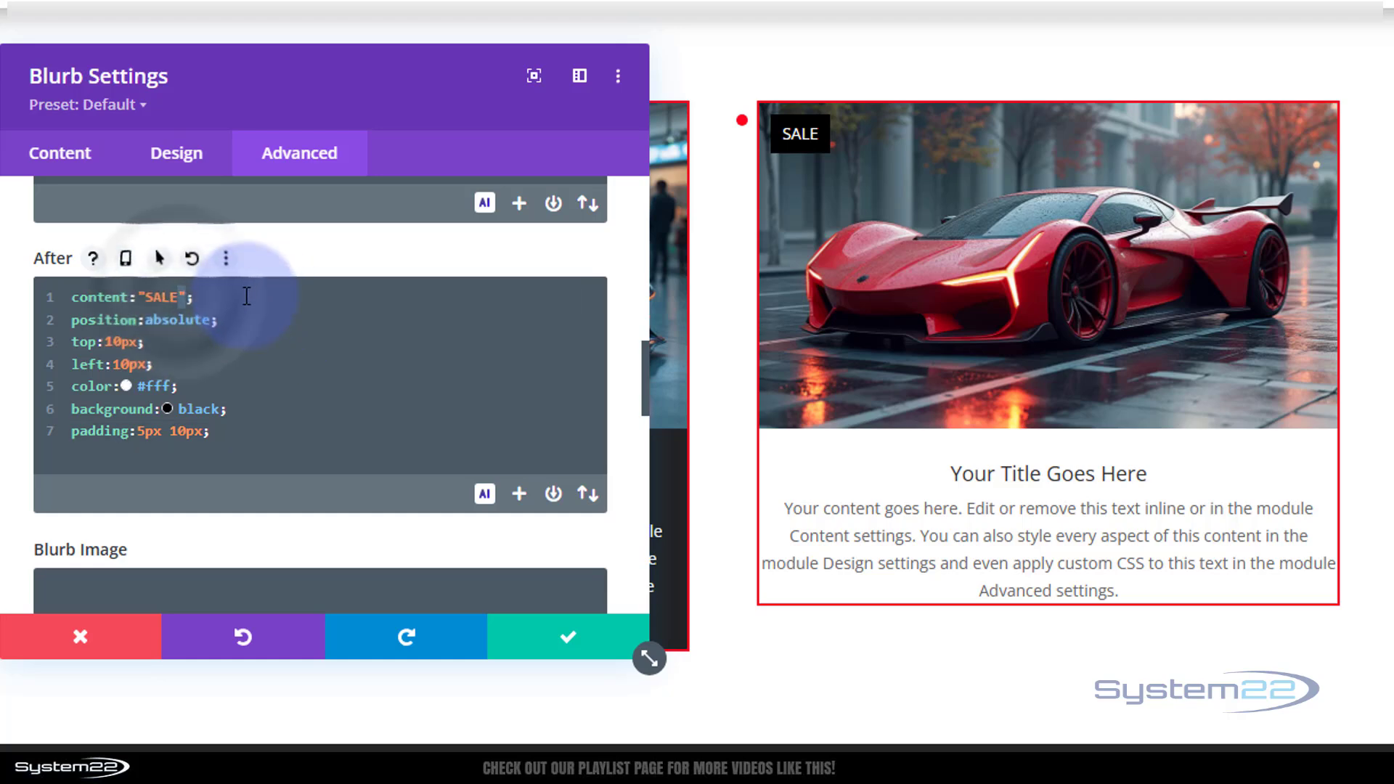
pyautogui.write('ON NOW')
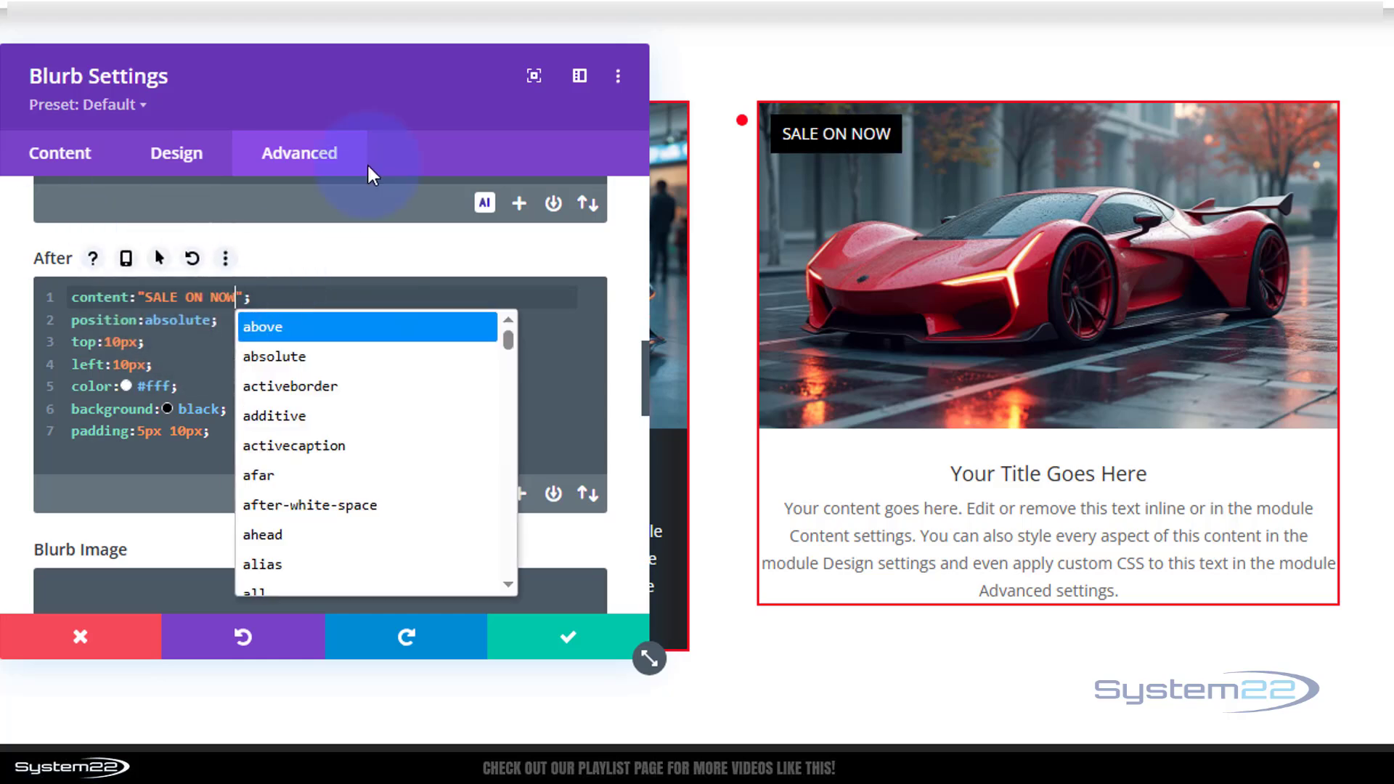
pyautogui.click(372, 295)
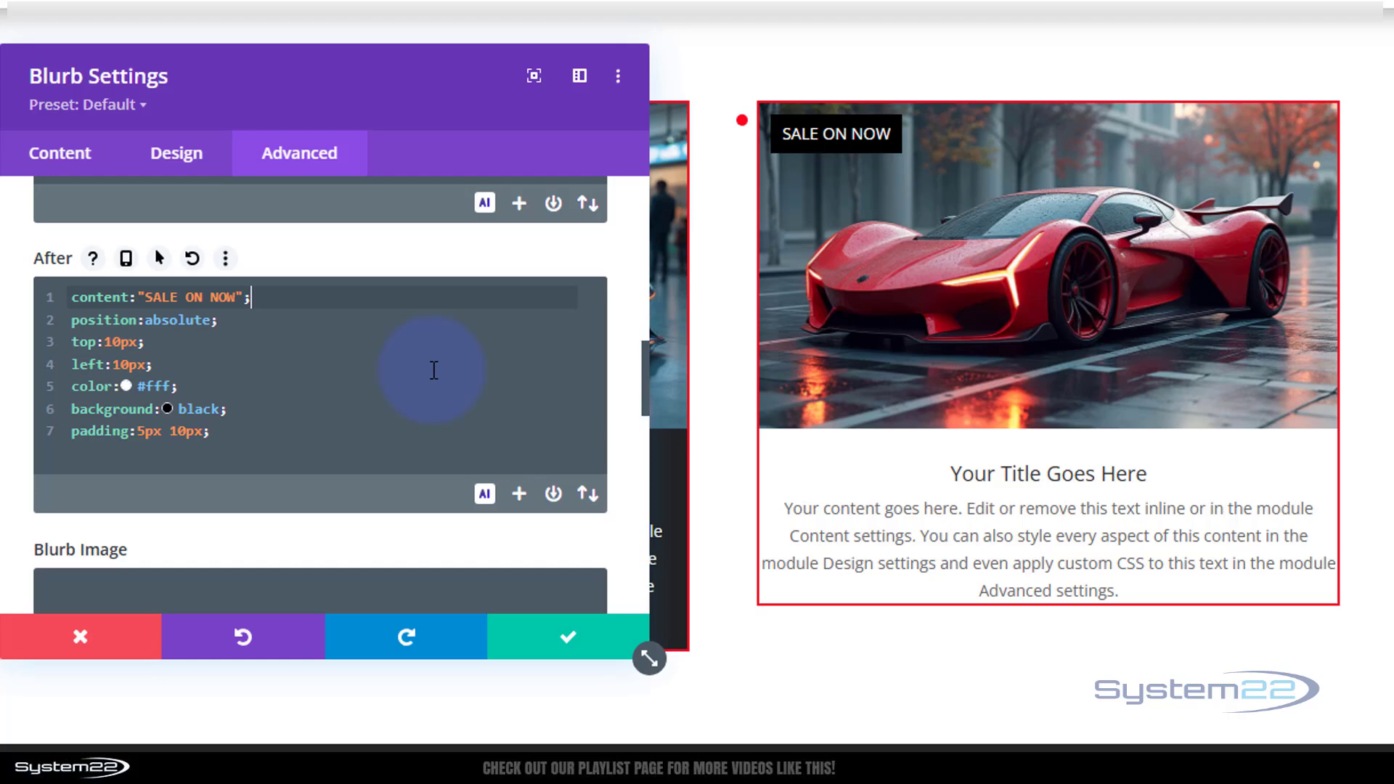
# Add Blurb Image CSS with the filter set to invert(0)
pyautogui.scroll(-5, 434, 370)
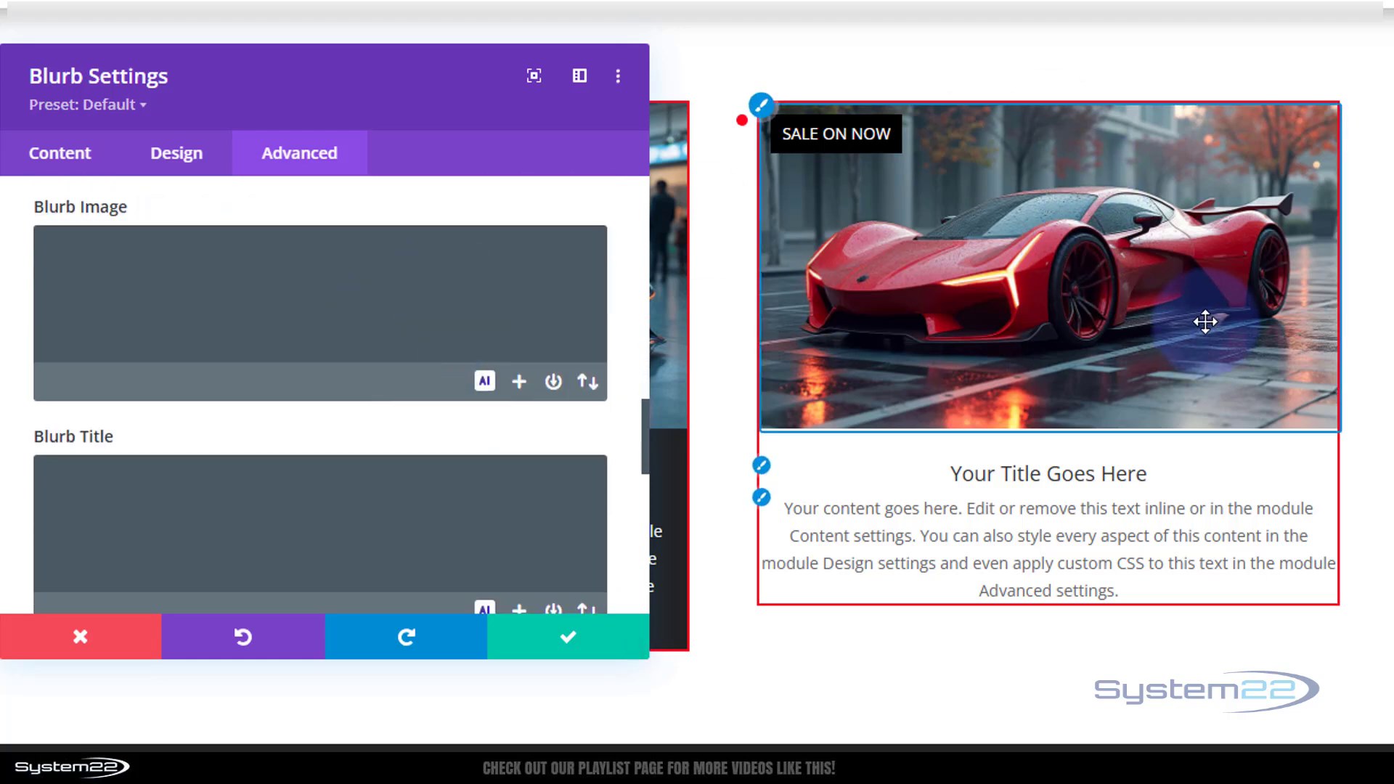
pyautogui.click(74, 275)
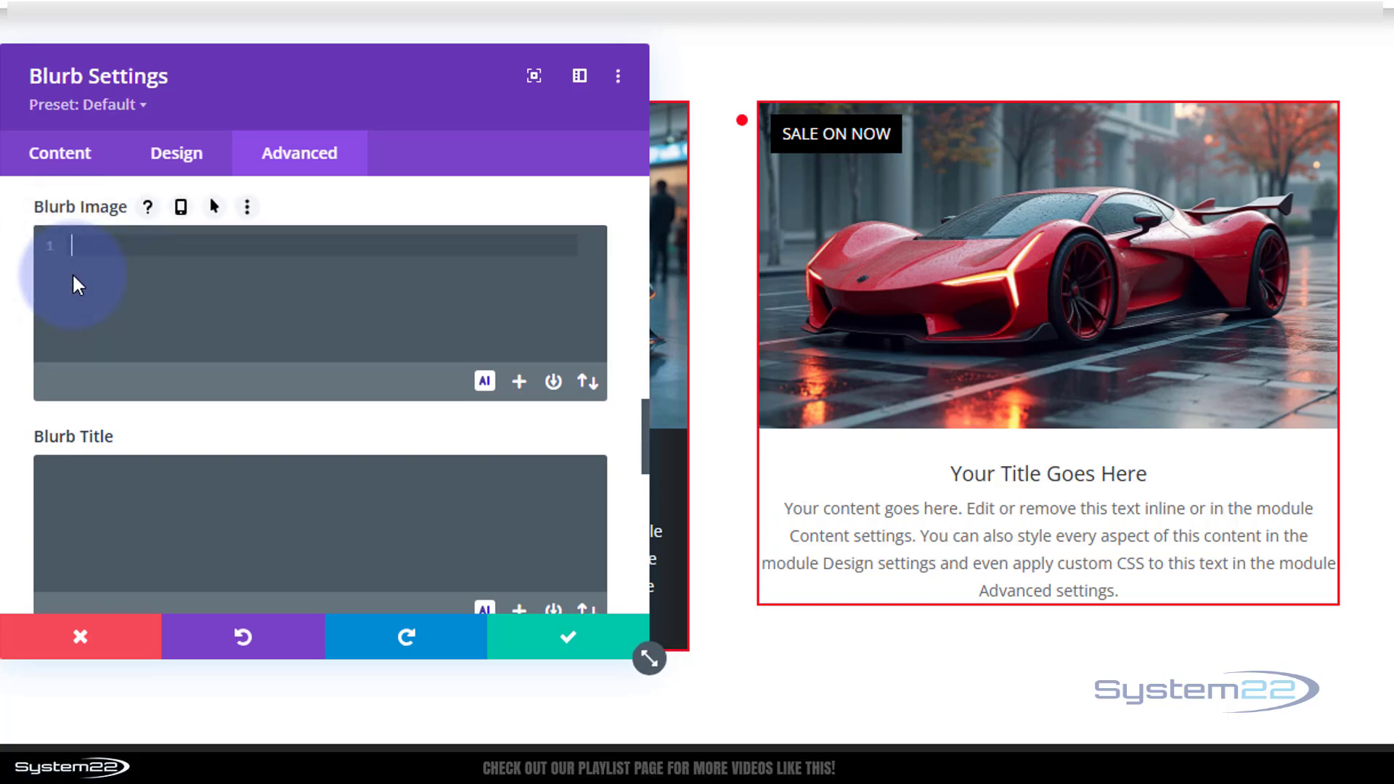
pyautogui.write('filter')
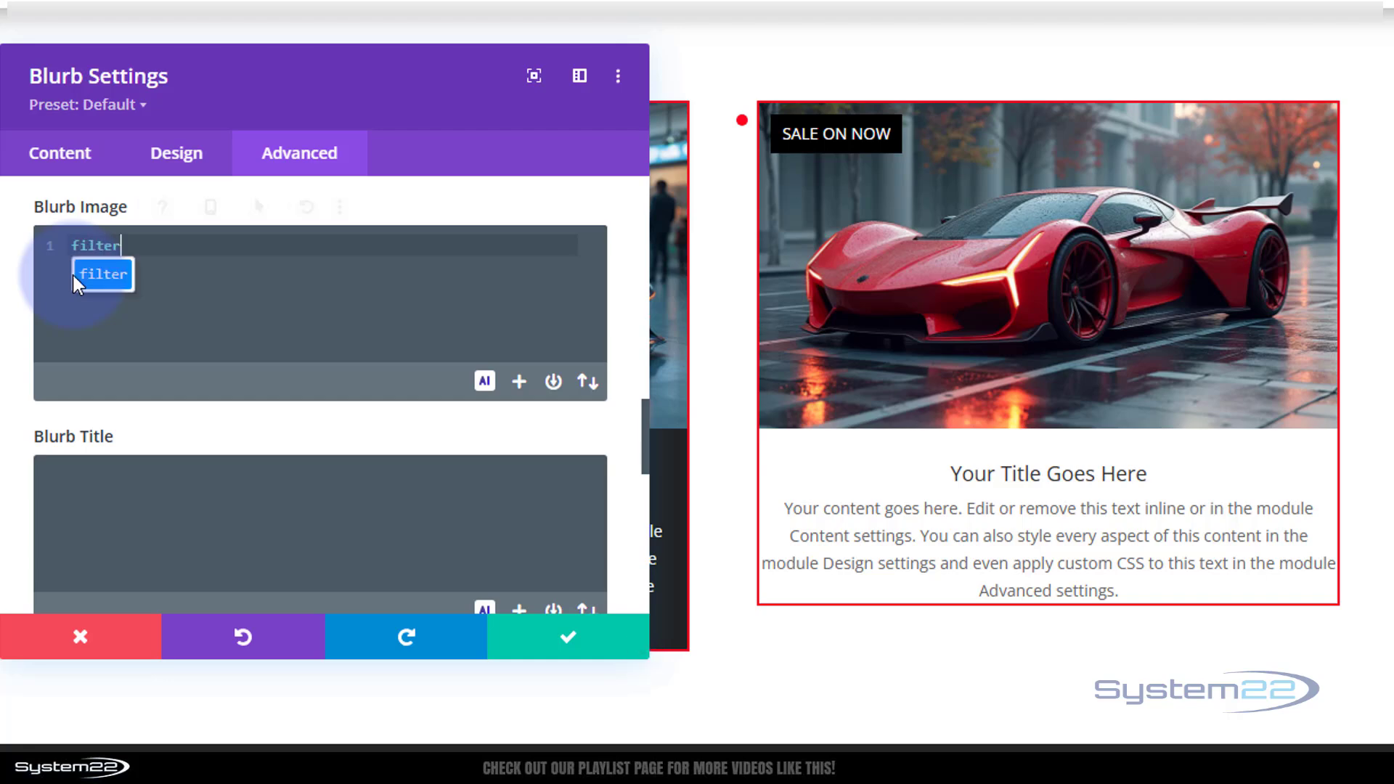
pyautogui.write(':')
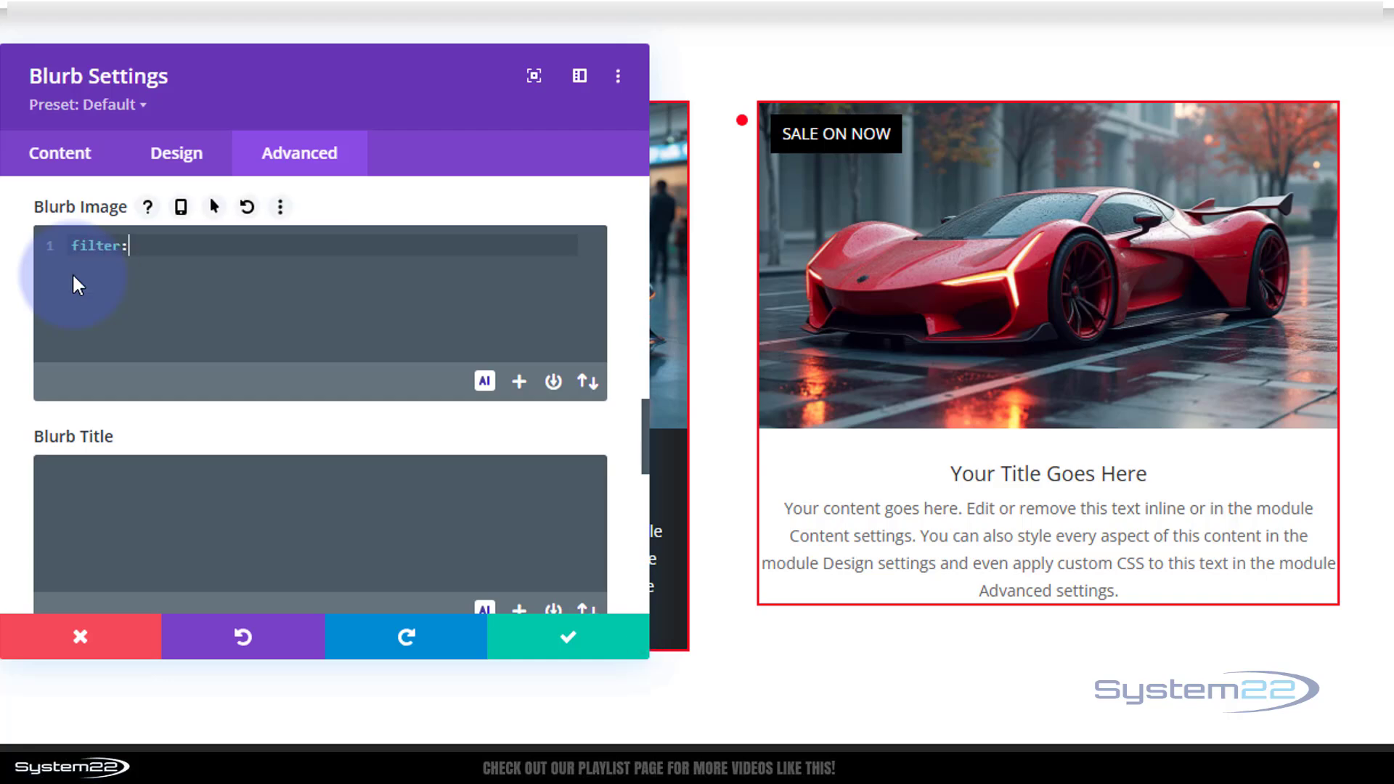
pyautogui.write('invert')
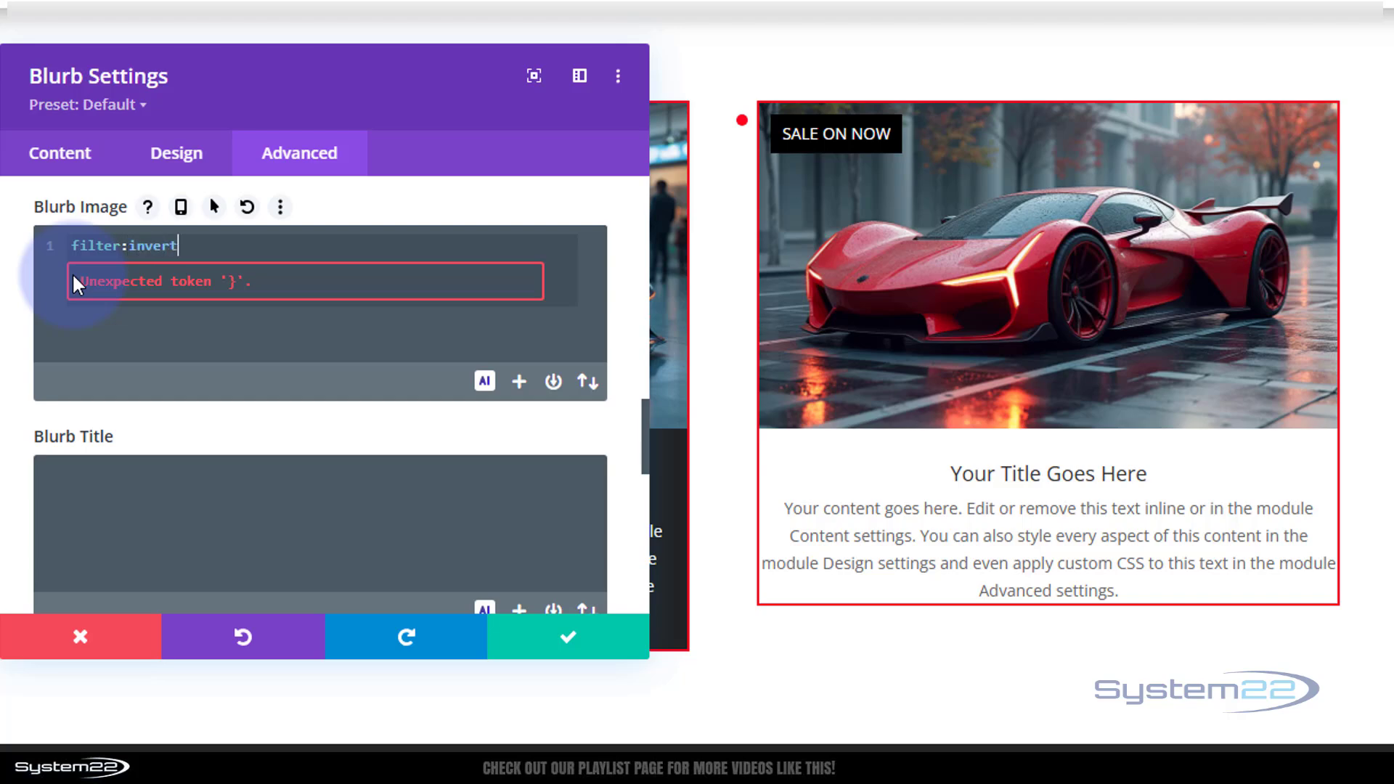
pyautogui.write('(')
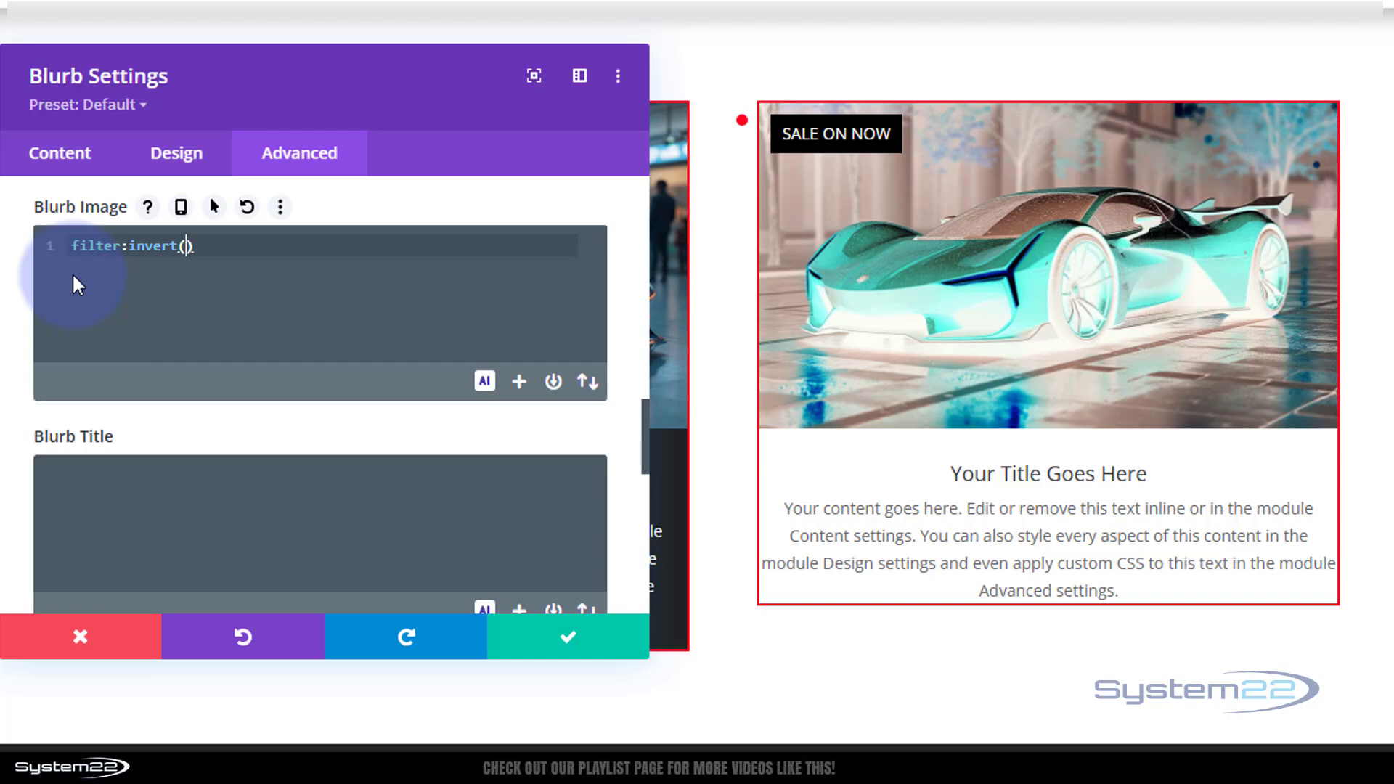
pyautogui.write('0')
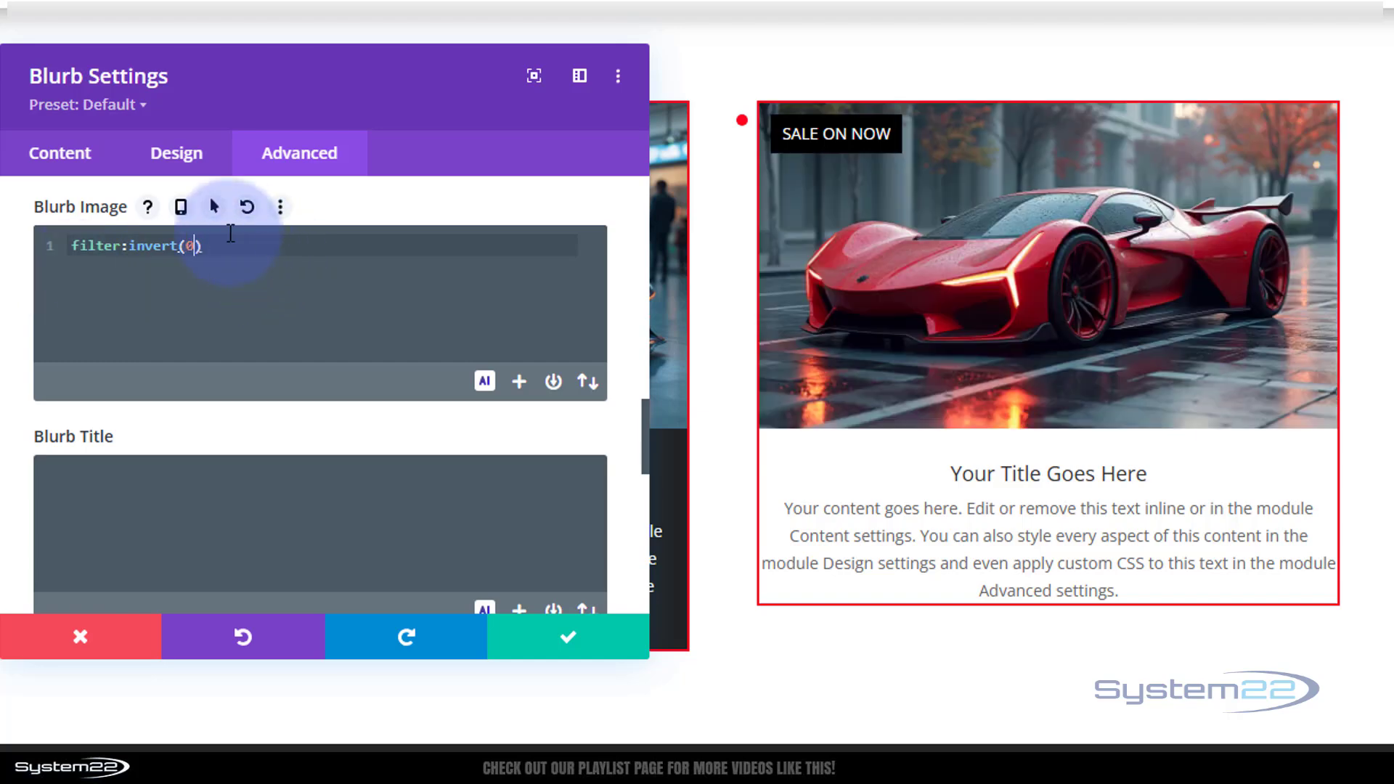
# Set the Blurb Image hover CSS to filter:invert(180) and compare it with the desktop state
pyautogui.moveTo(225, 243); pyautogui.dragTo(50, 239)
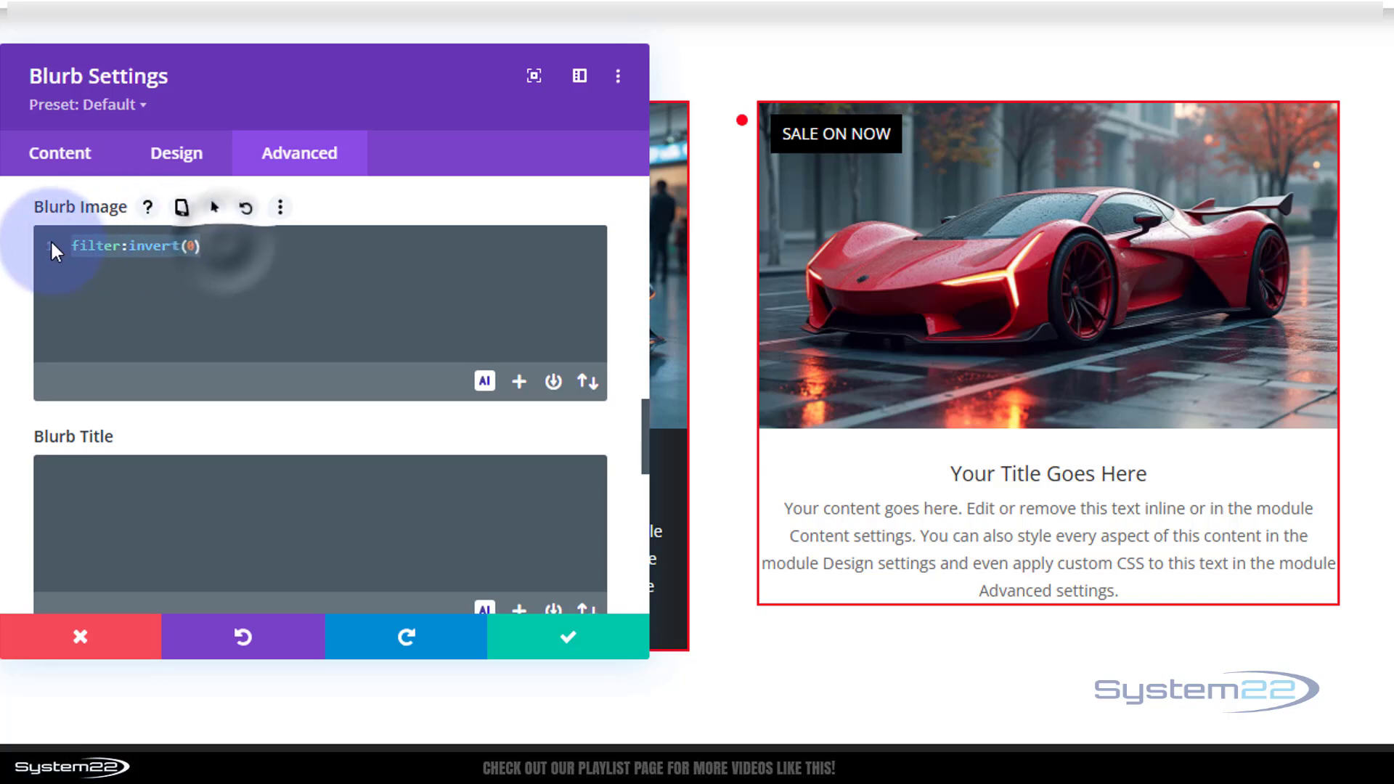
pyautogui.click(214, 207)
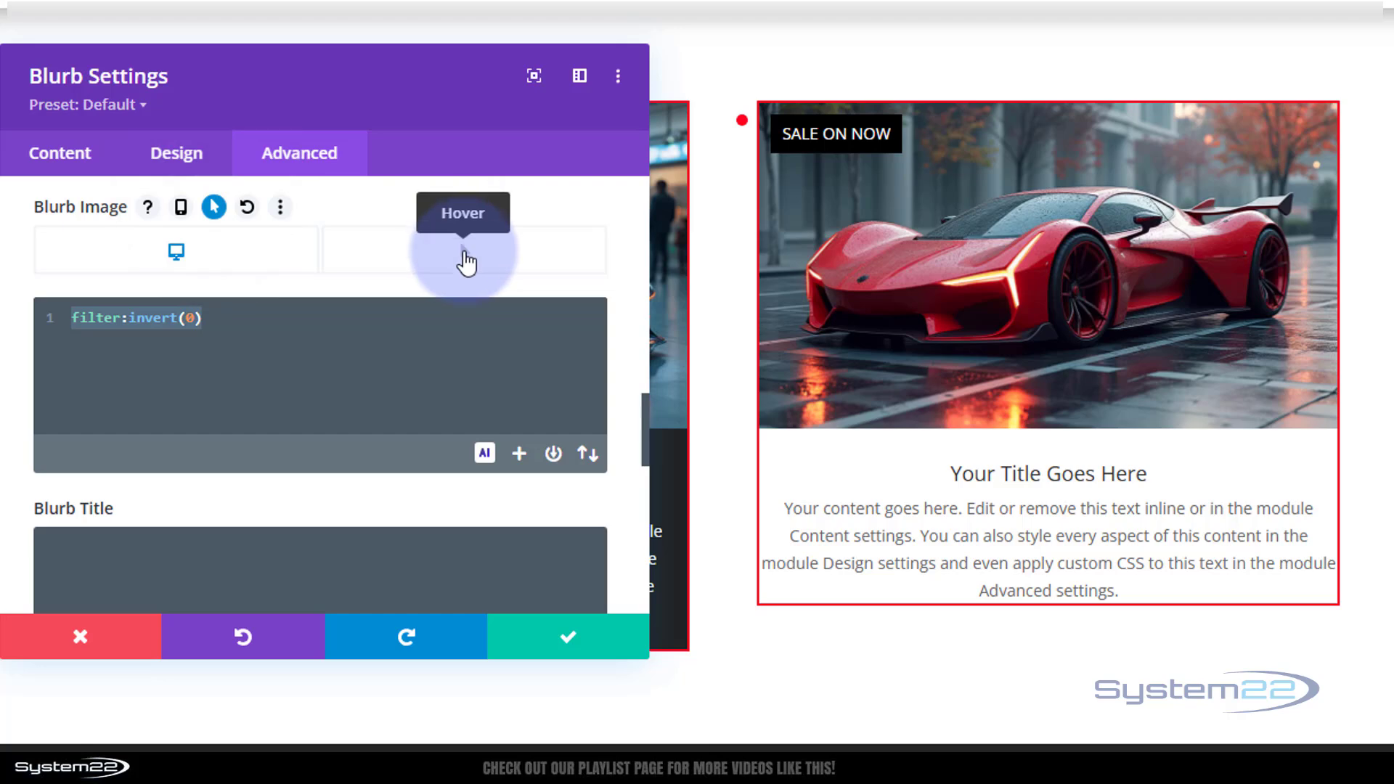
pyautogui.click(465, 259)
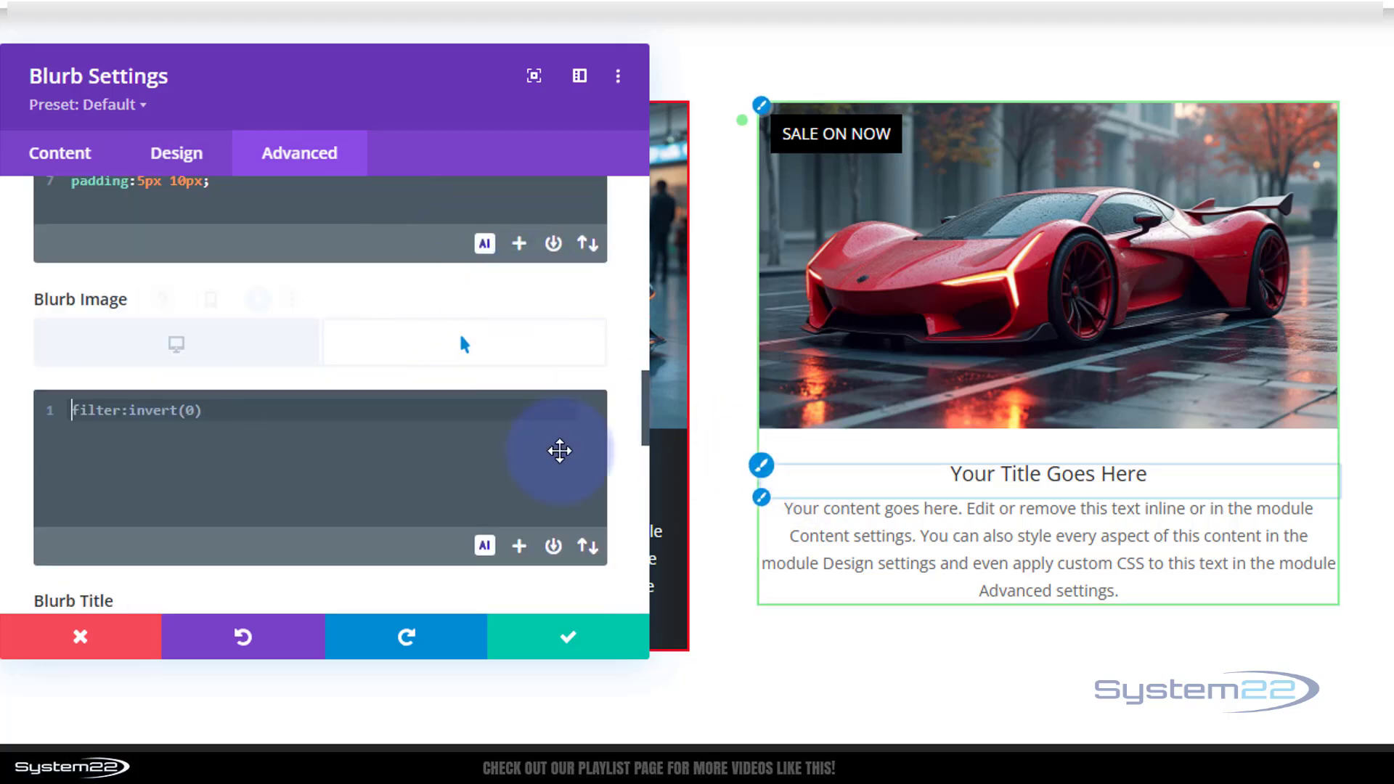
pyautogui.click(201, 408)
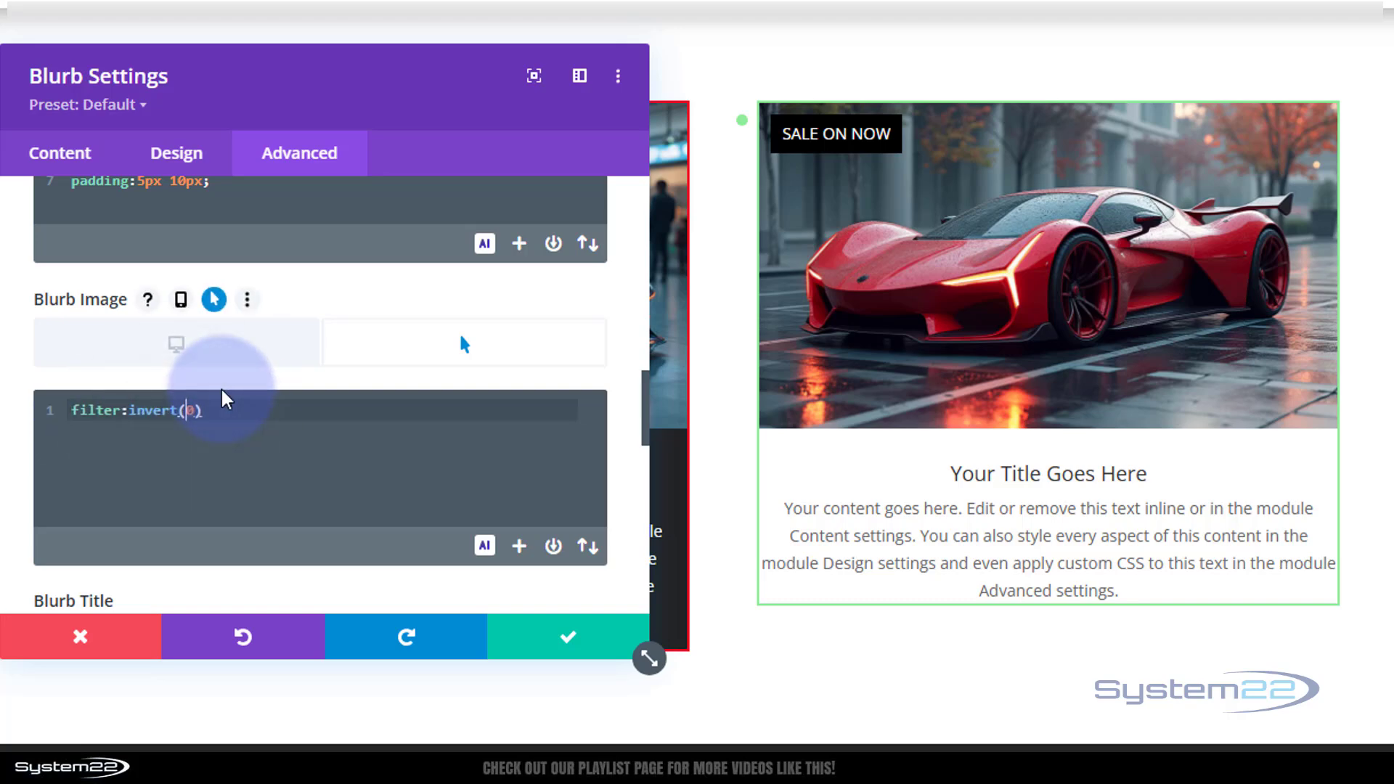
pyautogui.write('18')
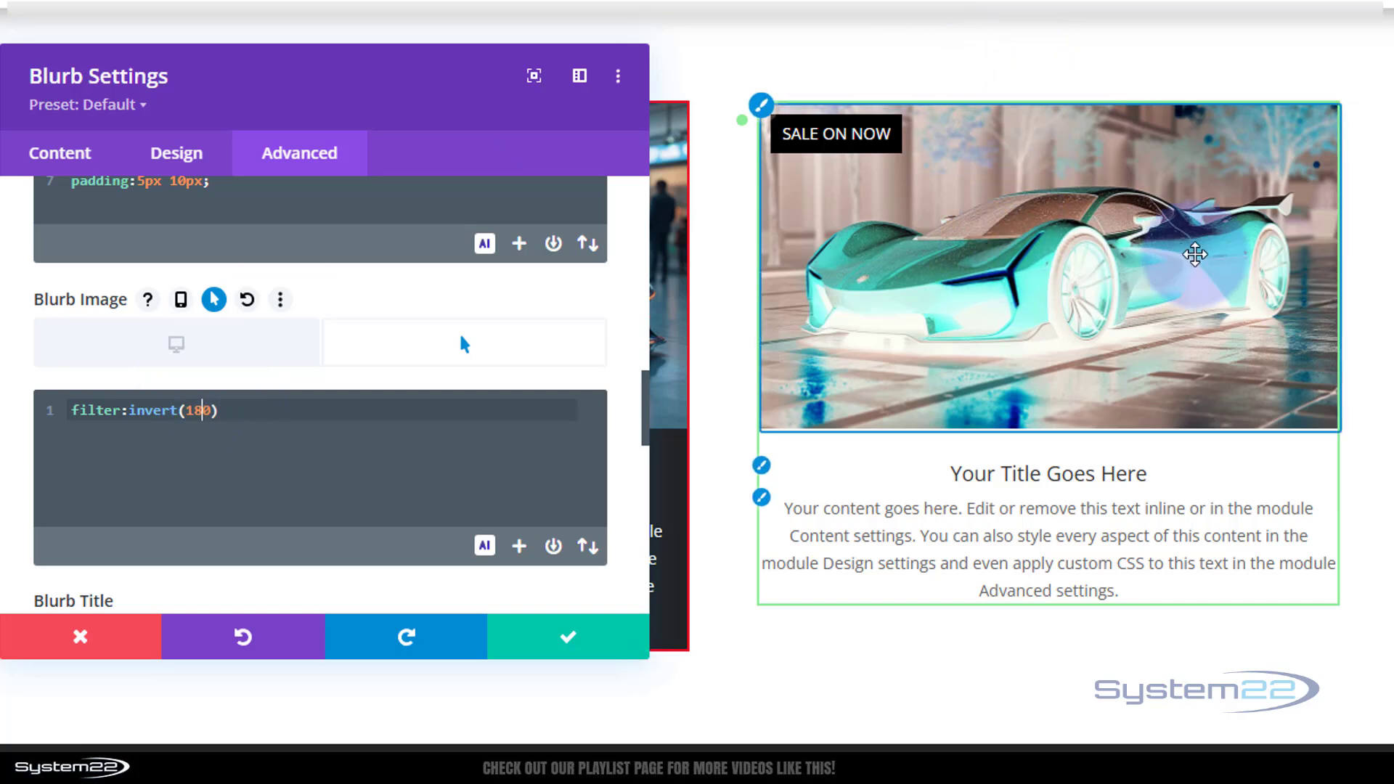
pyautogui.click(281, 446)
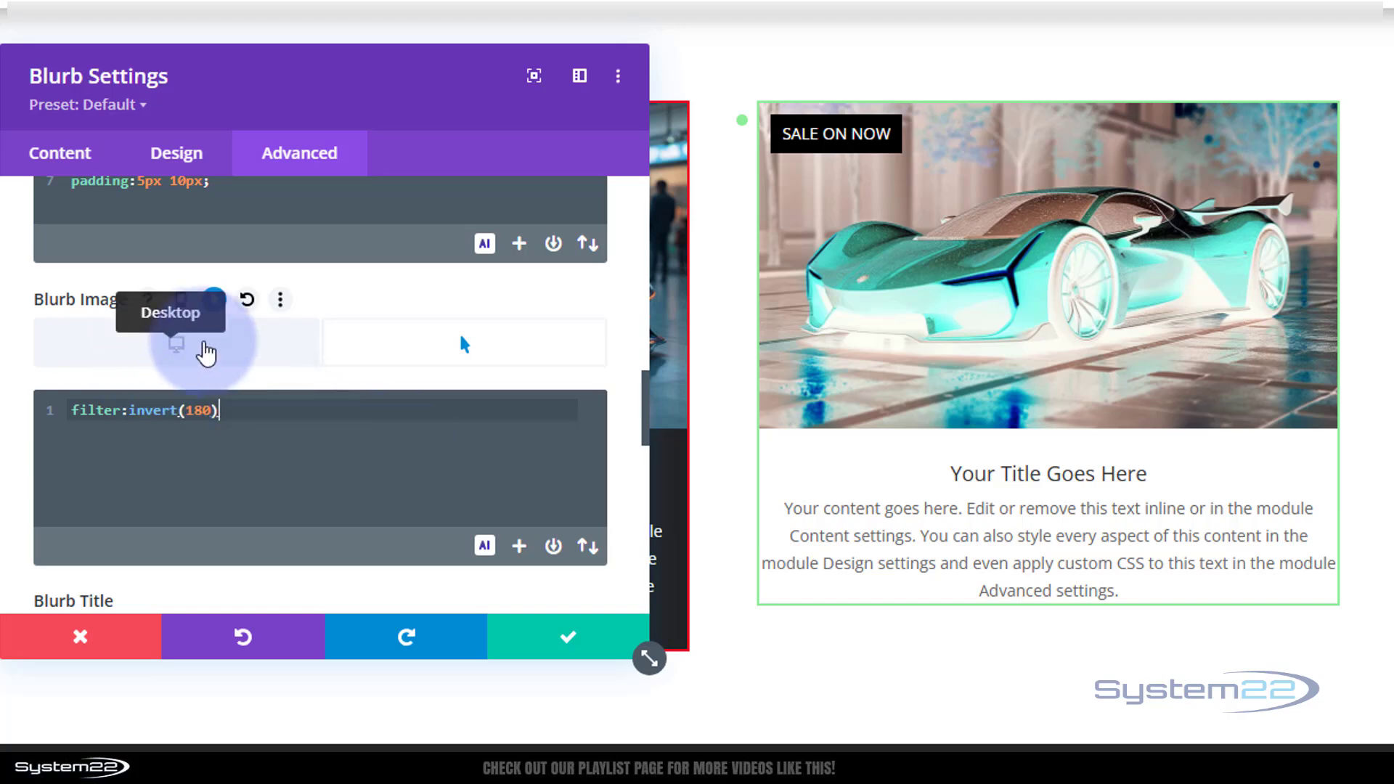
pyautogui.click(231, 351)
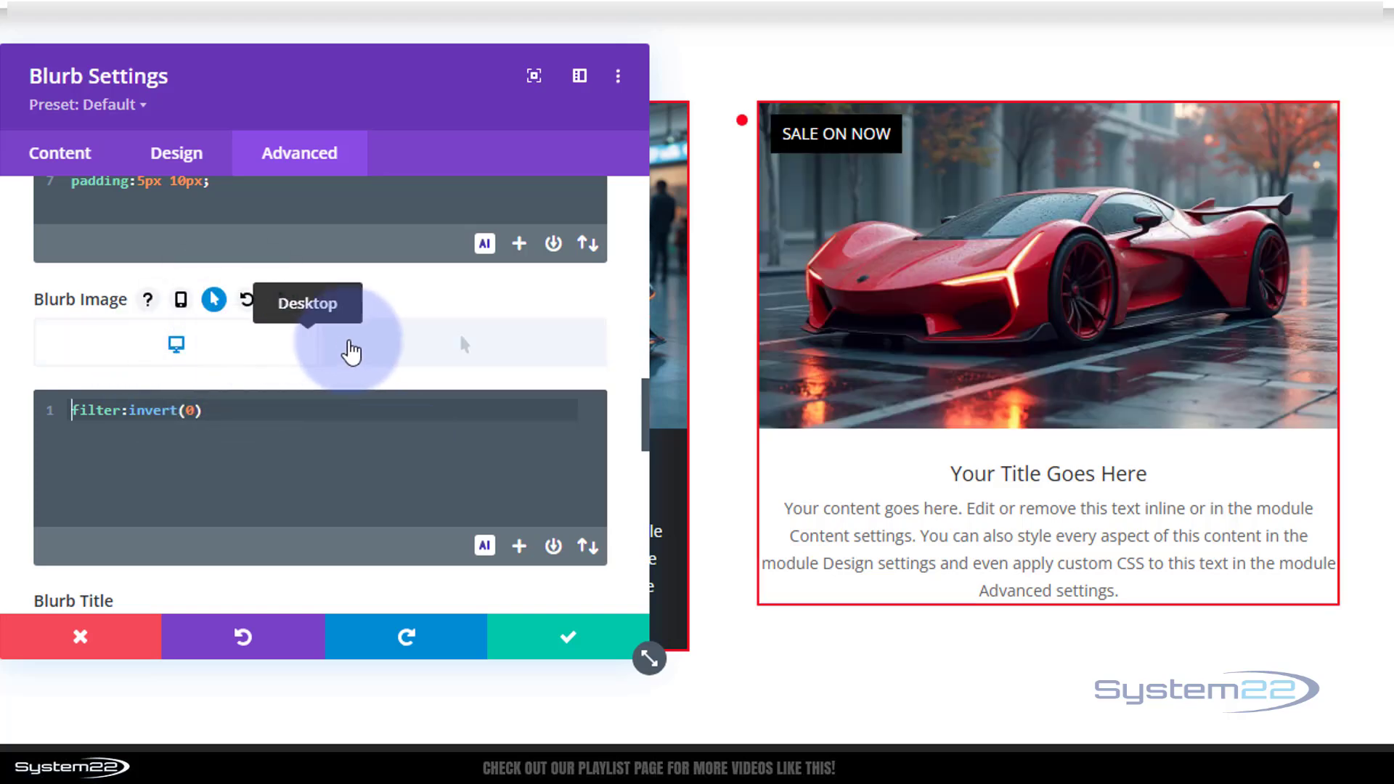
pyautogui.click(419, 356)
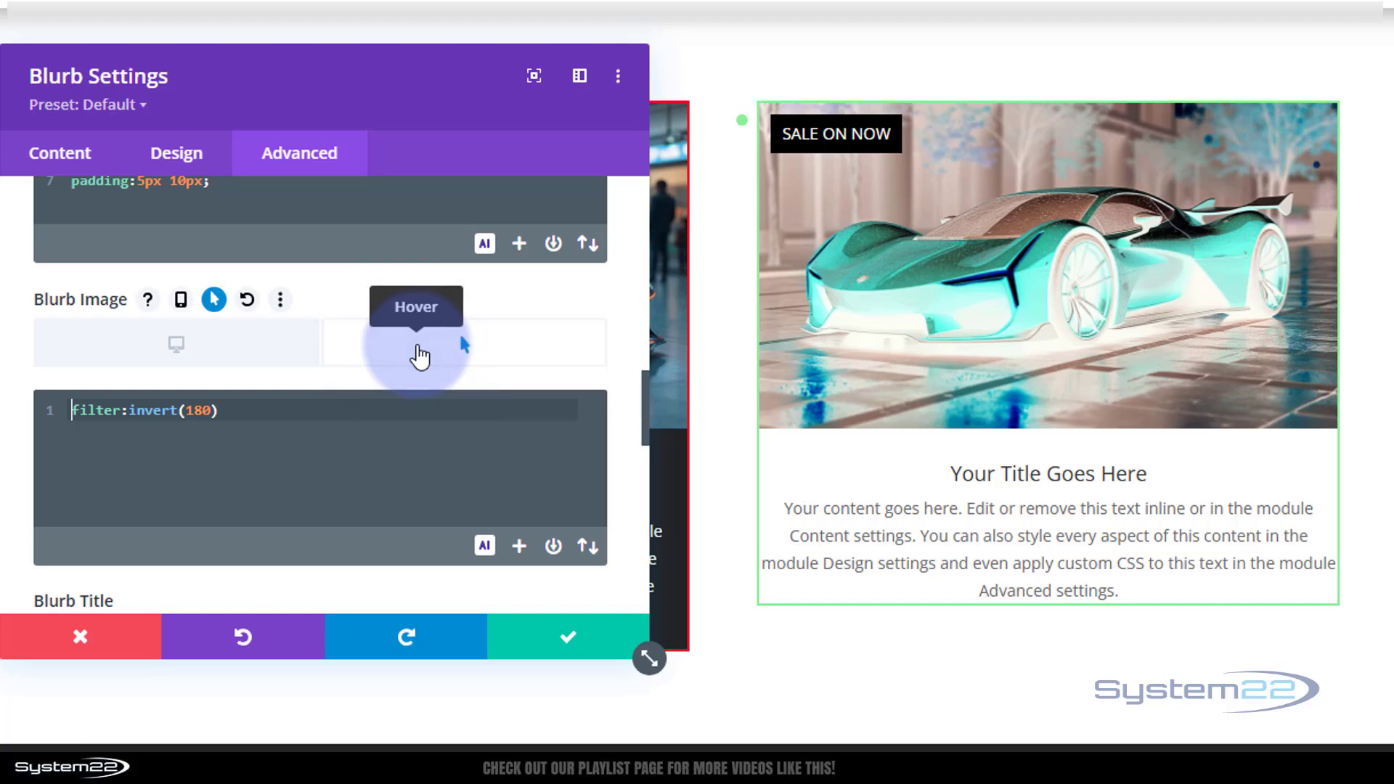
# Add transition-duration: .75s; below the filter rule in the Blurb Image desktop CSS and check the switch between hover and desktop states
pyautogui.click(228, 354)
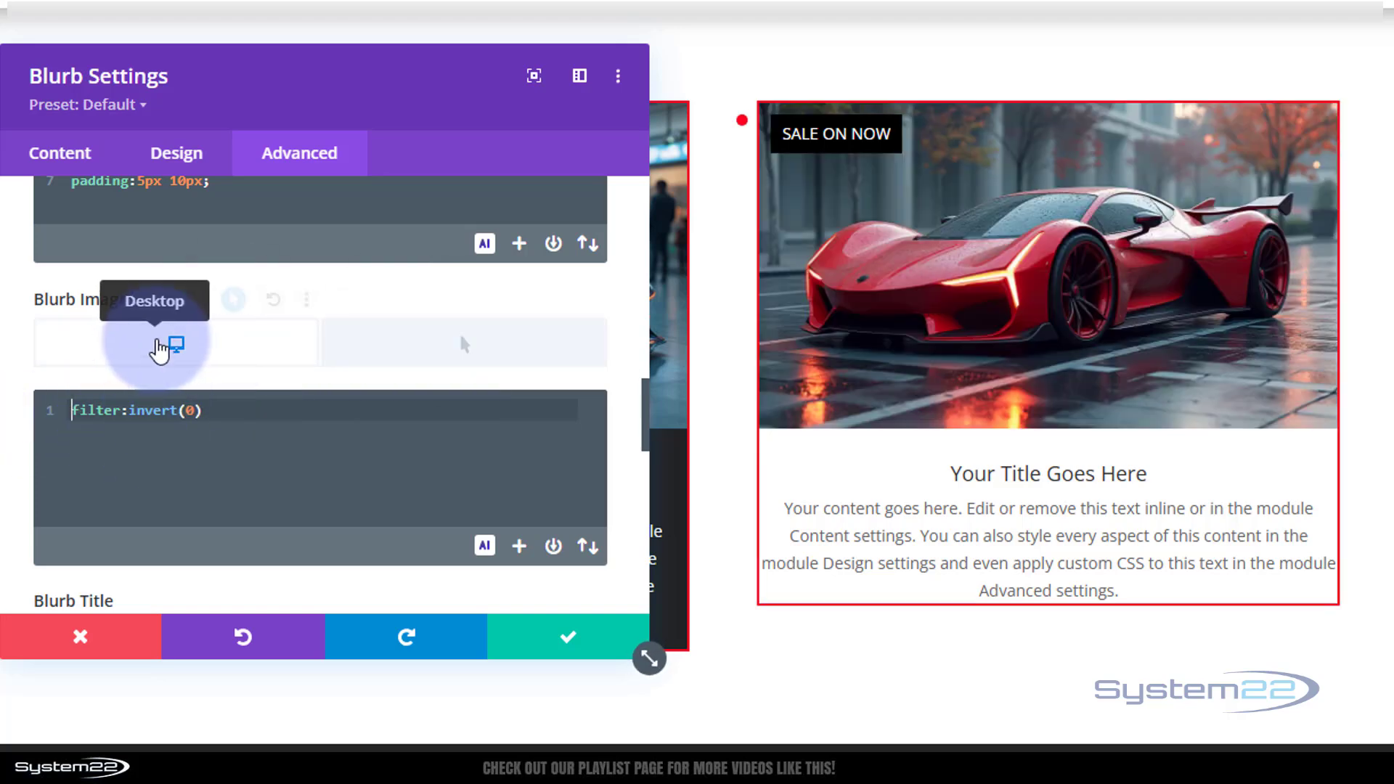
pyautogui.click(218, 408)
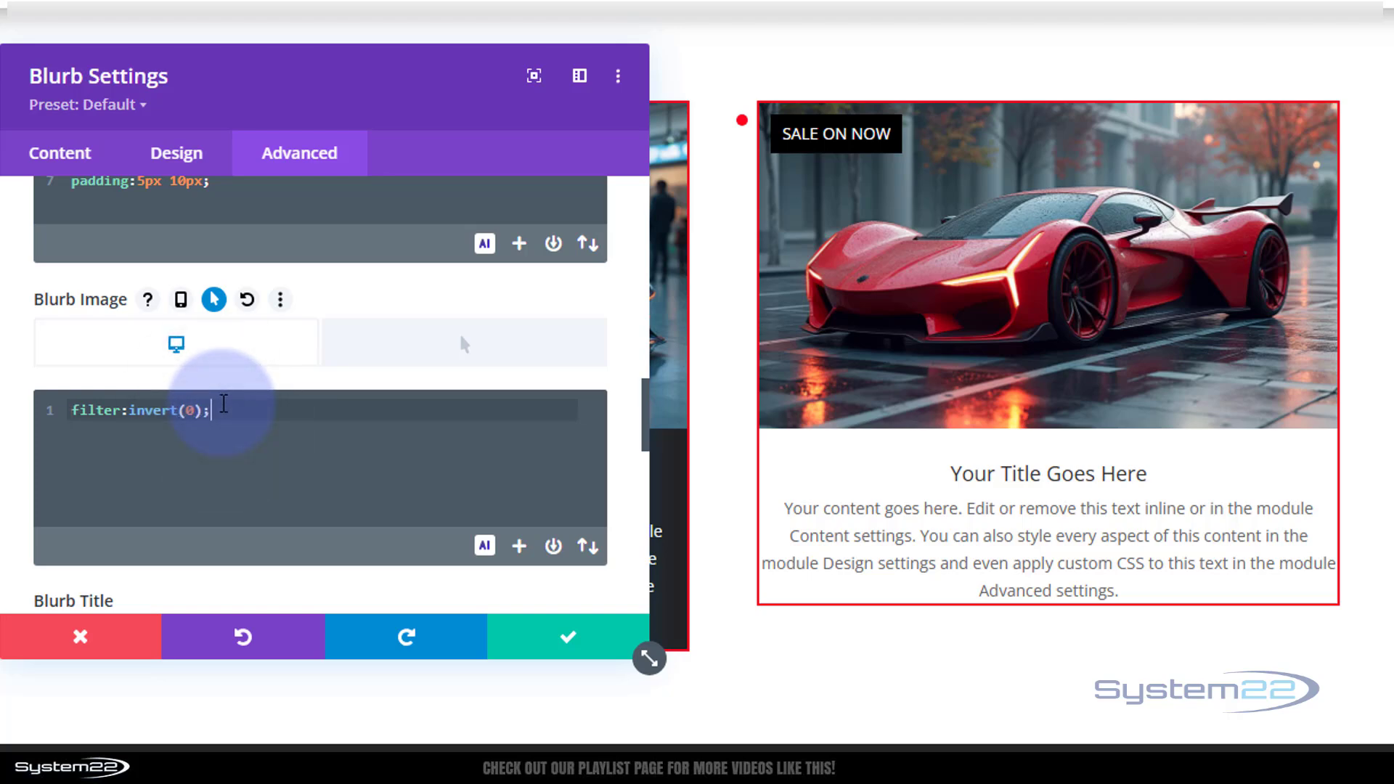
pyautogui.write(';')
pyautogui.press('Return')
pyautogui.write('tr')
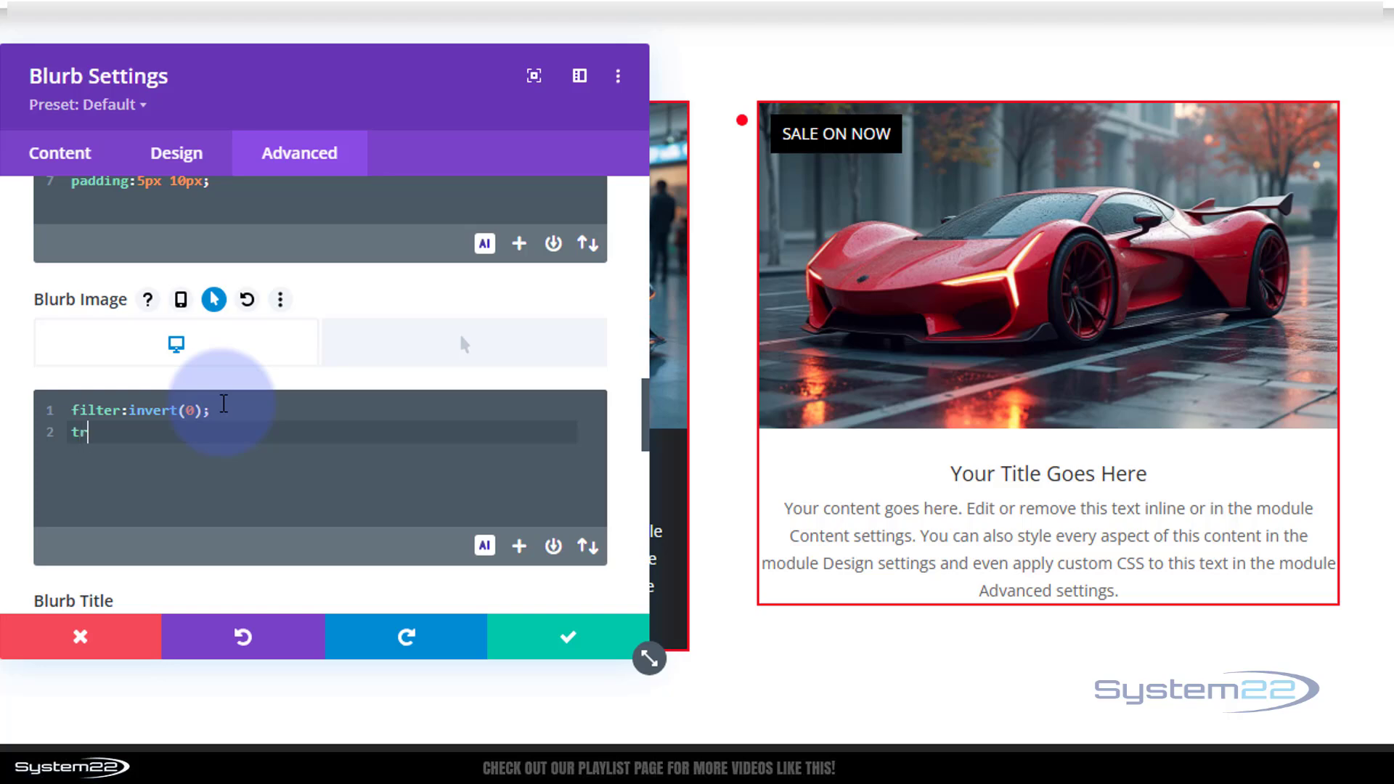
pyautogui.write('ansition-')
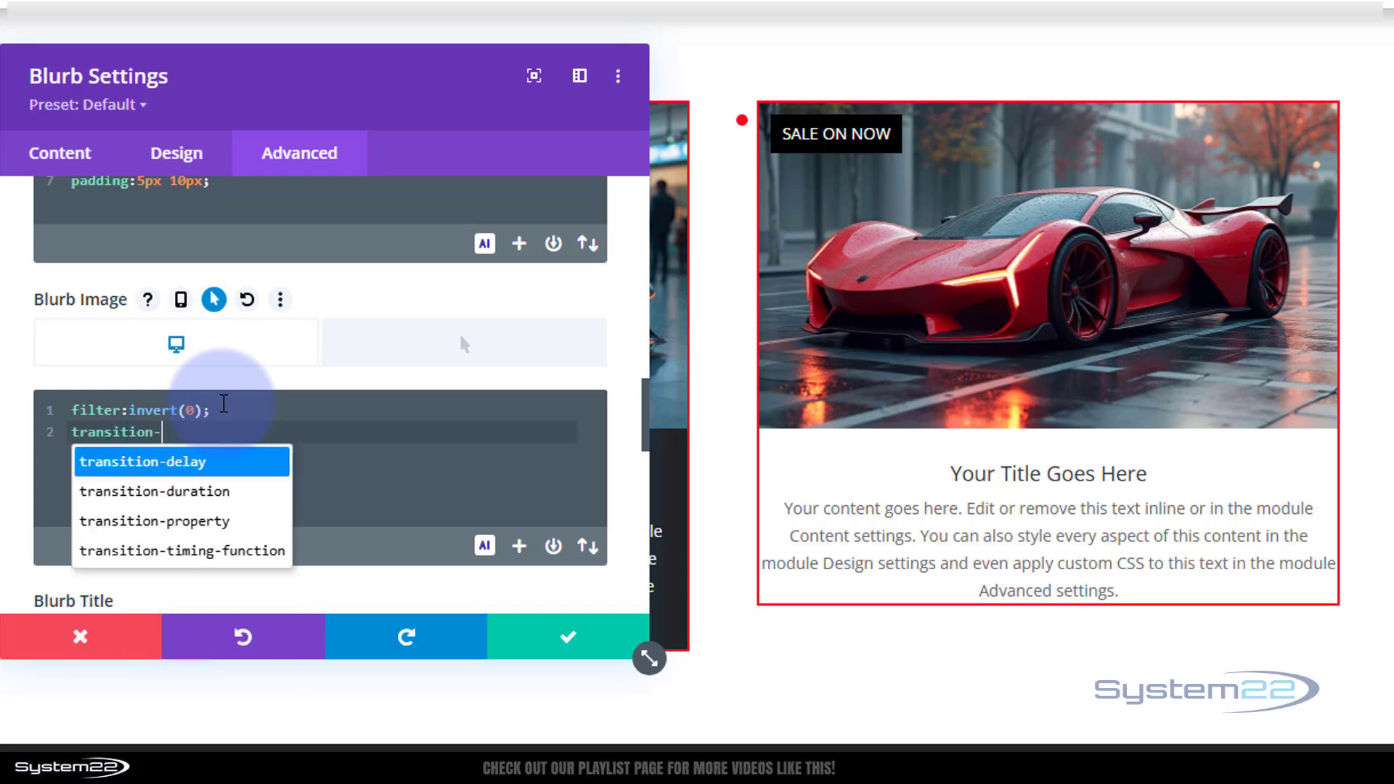
pyautogui.press('Down')
pyautogui.press('Return')
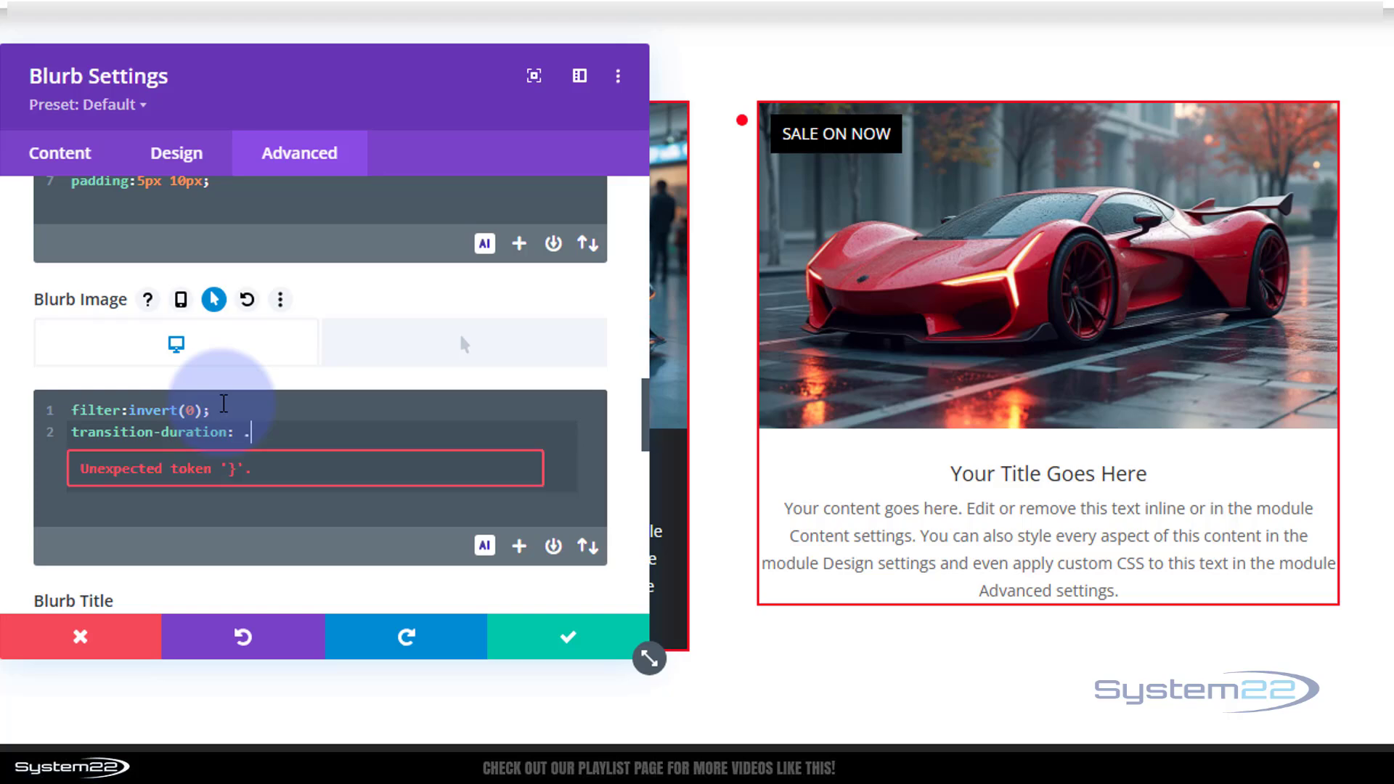
pyautogui.write('.75s;')
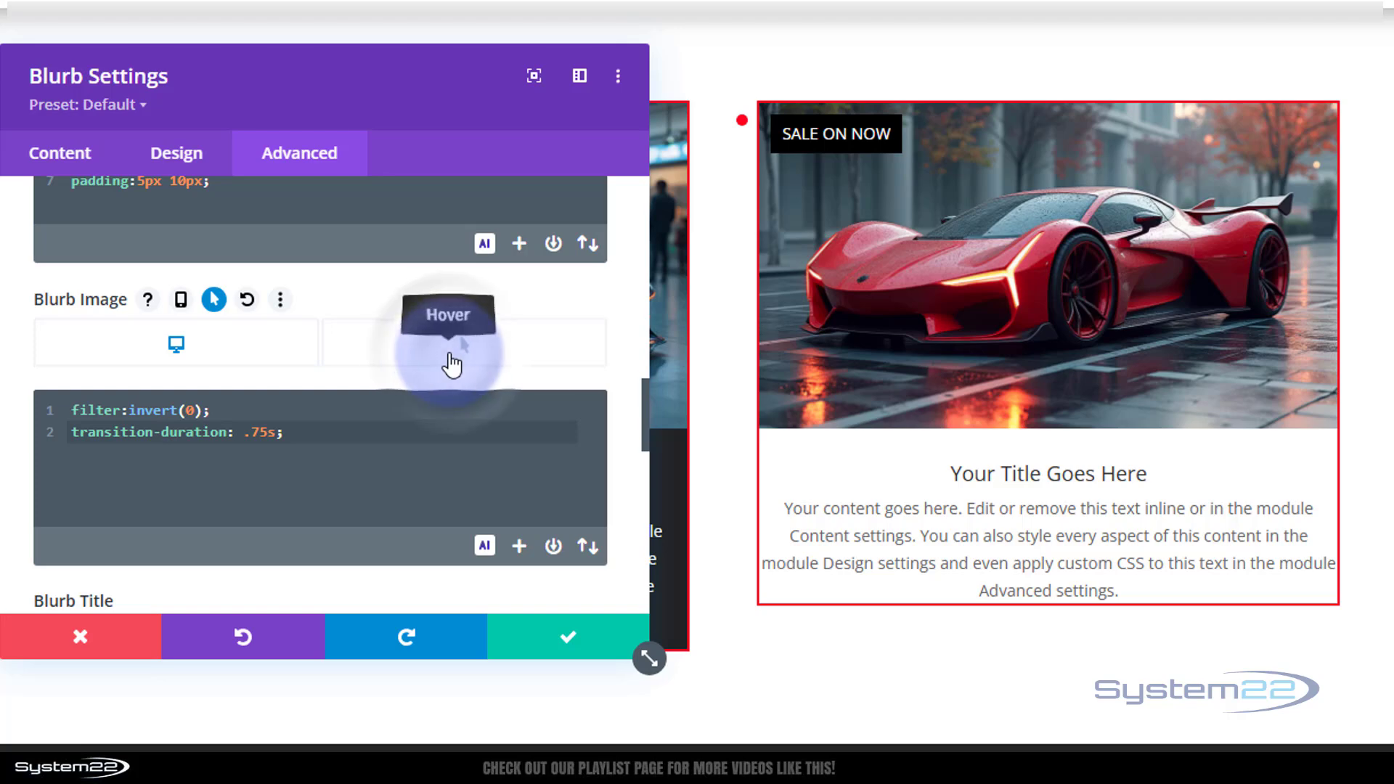
pyautogui.click(450, 355)
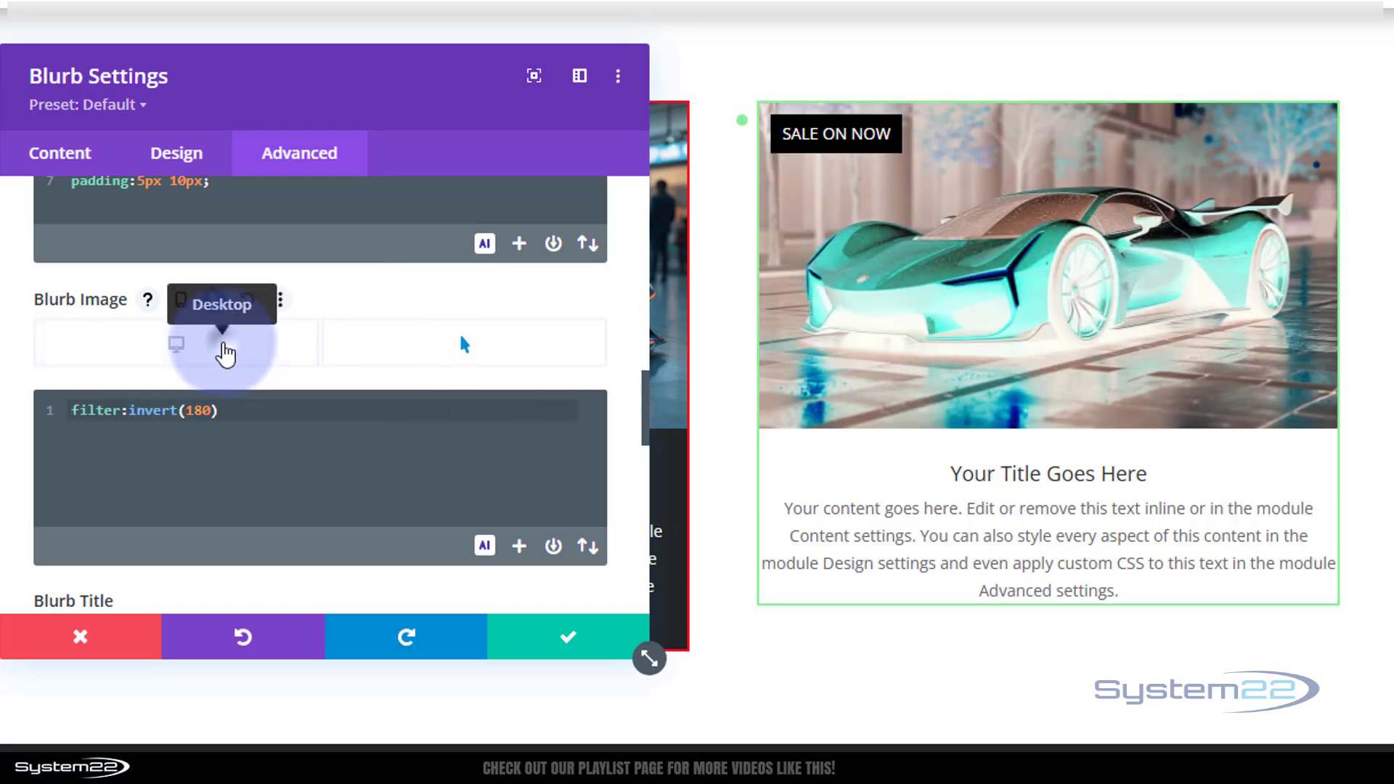
pyautogui.click(225, 352)
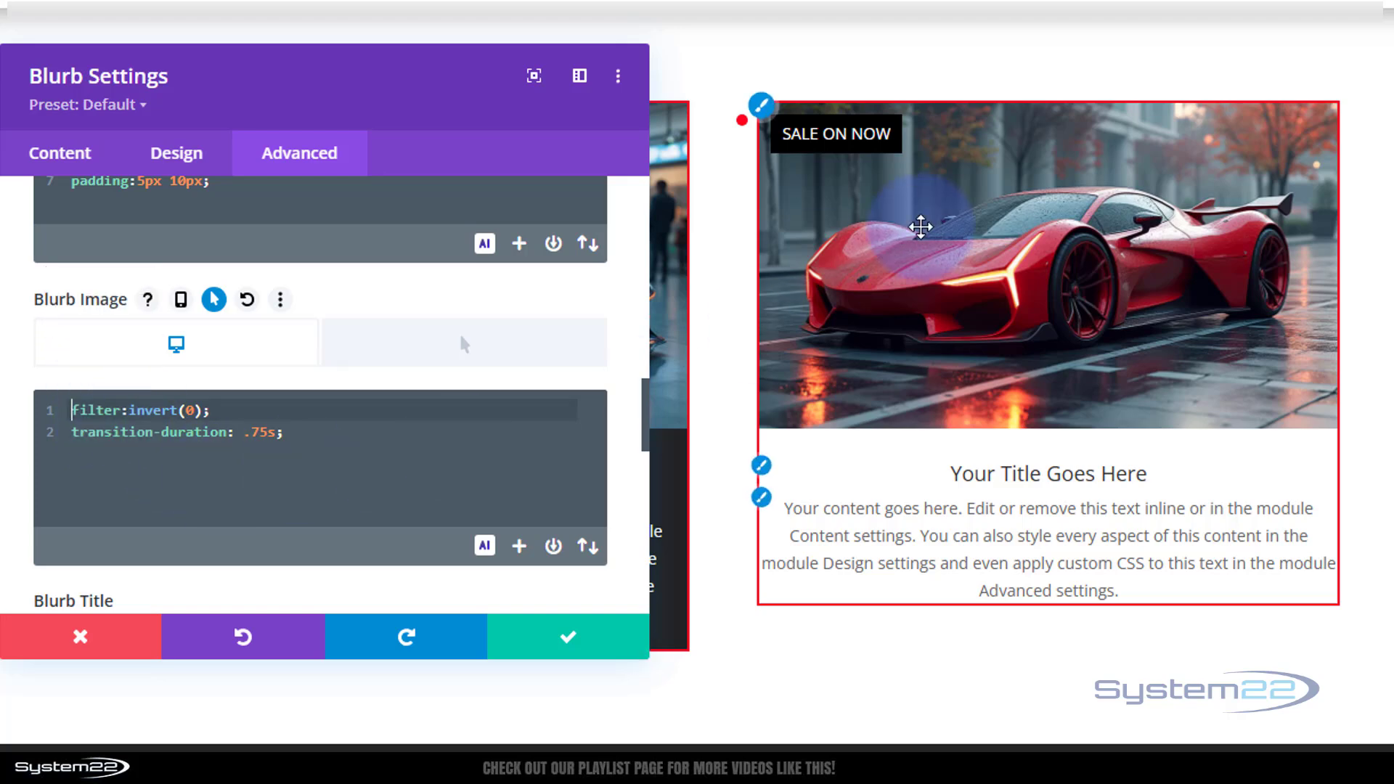
# Add Blurb Title CSS: text-transform:uppercase;
pyautogui.scroll(-5, 411, 482)
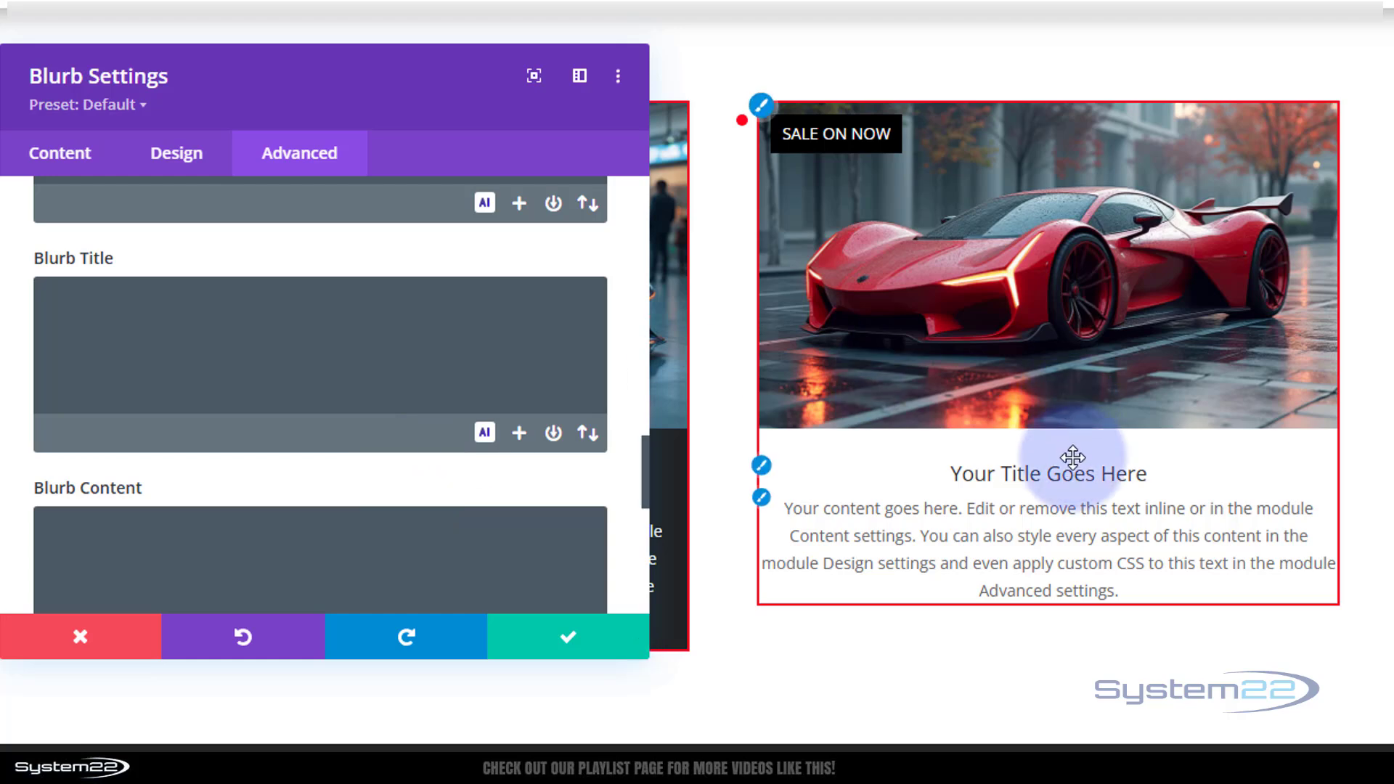
pyautogui.click(226, 345)
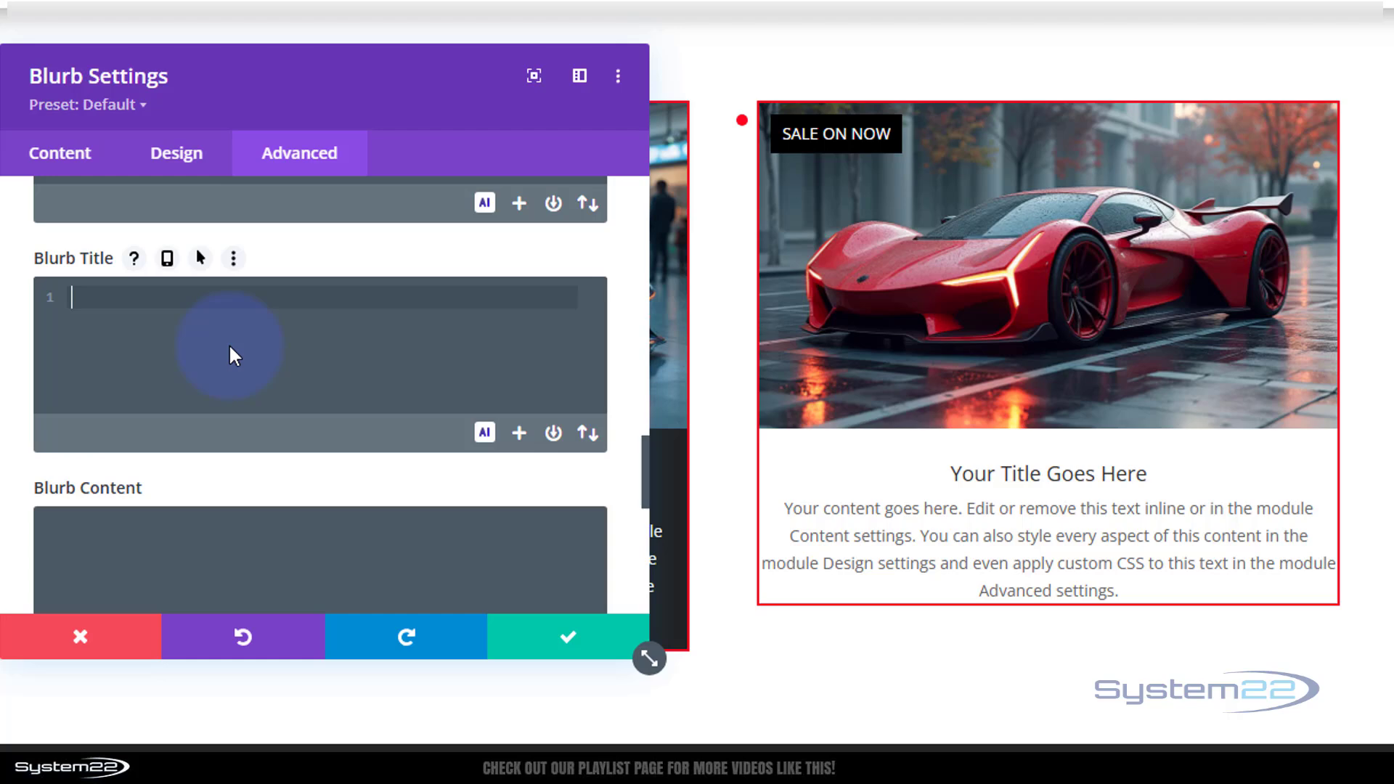
pyautogui.write('text-t')
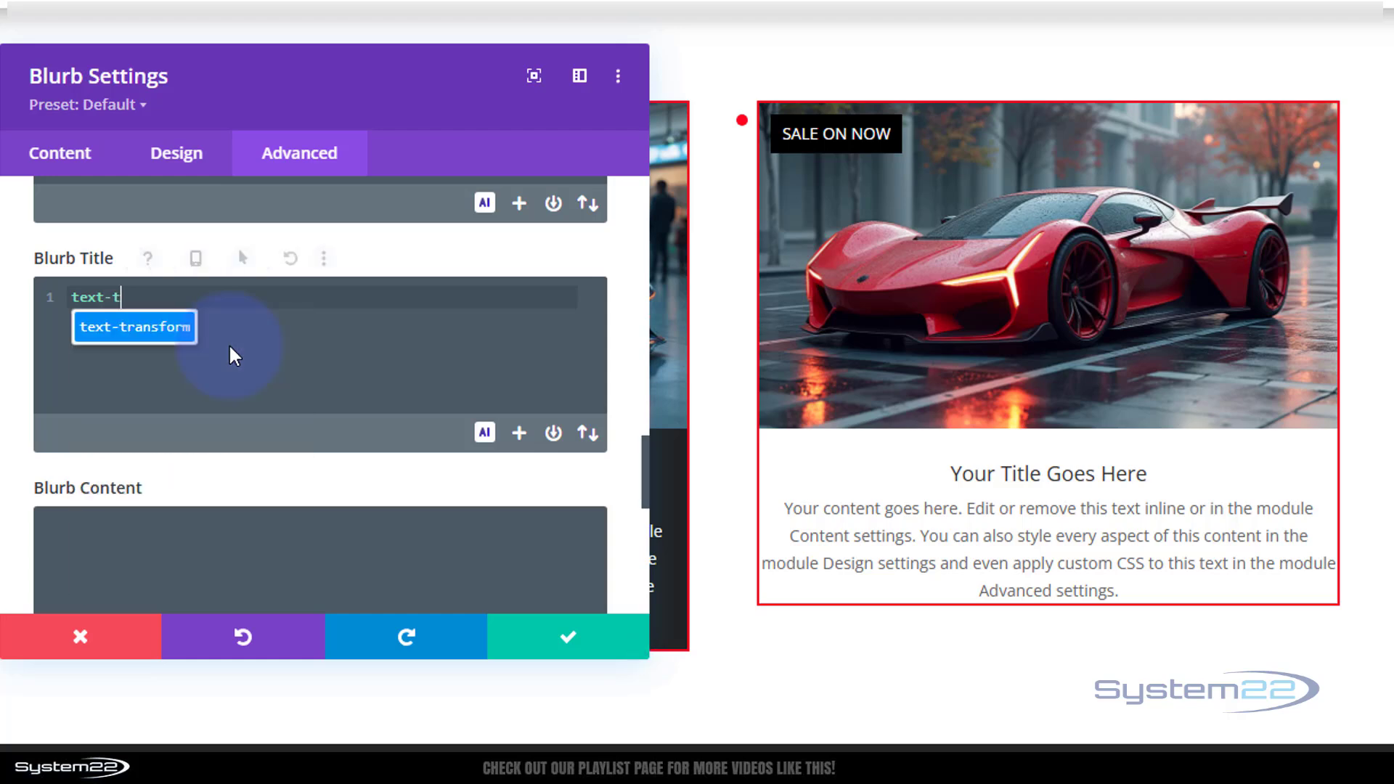
pyautogui.write('ransform:uppercase')
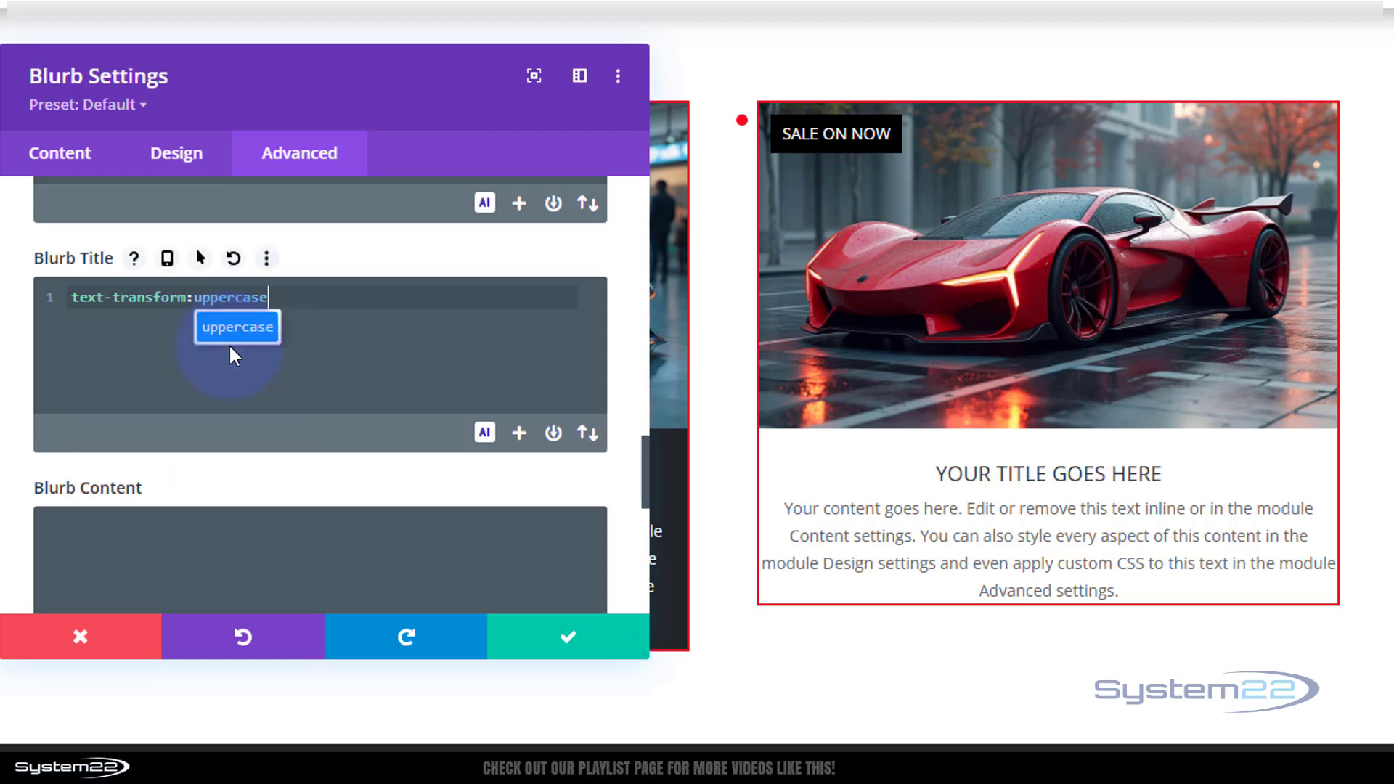
pyautogui.write(';')
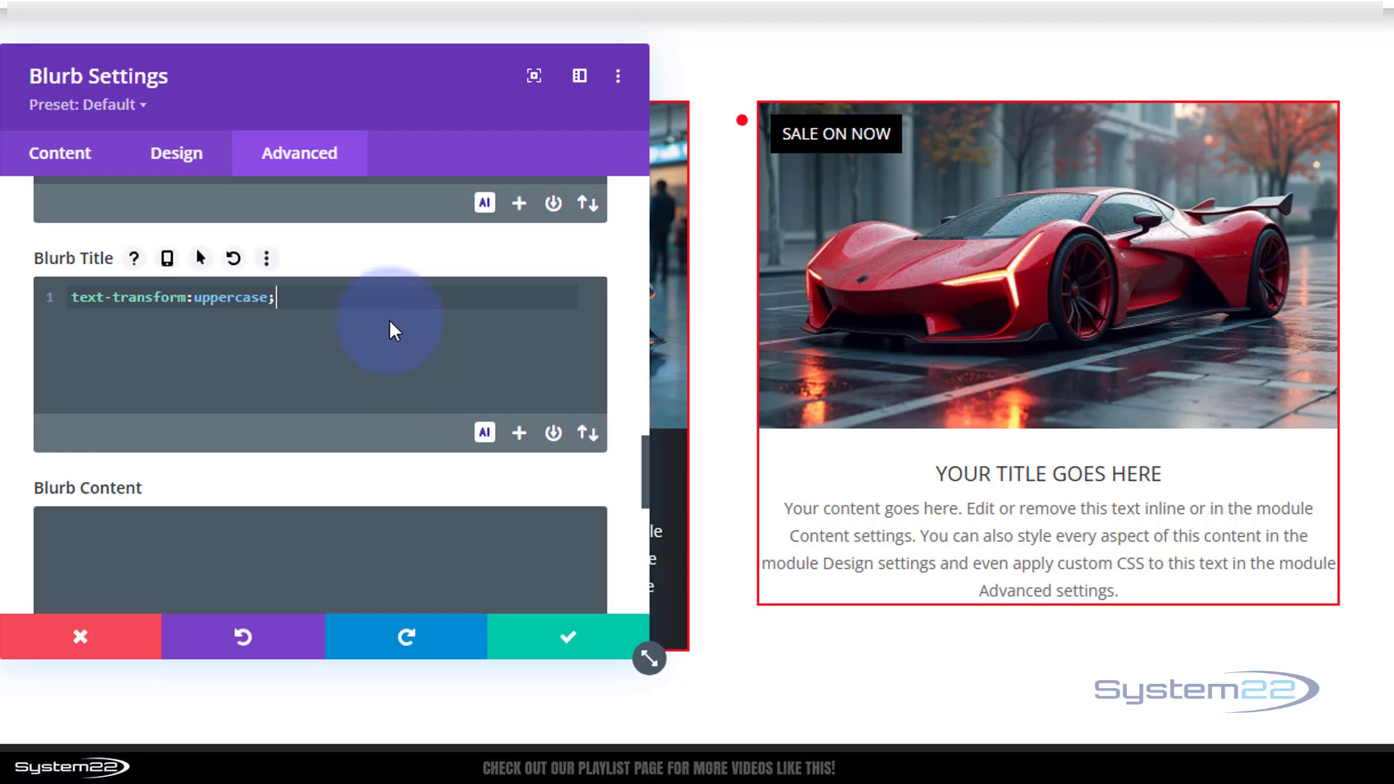
# Add Blurb Content CSS with background #222 and color #fff
pyautogui.scroll(-2, 389, 318)
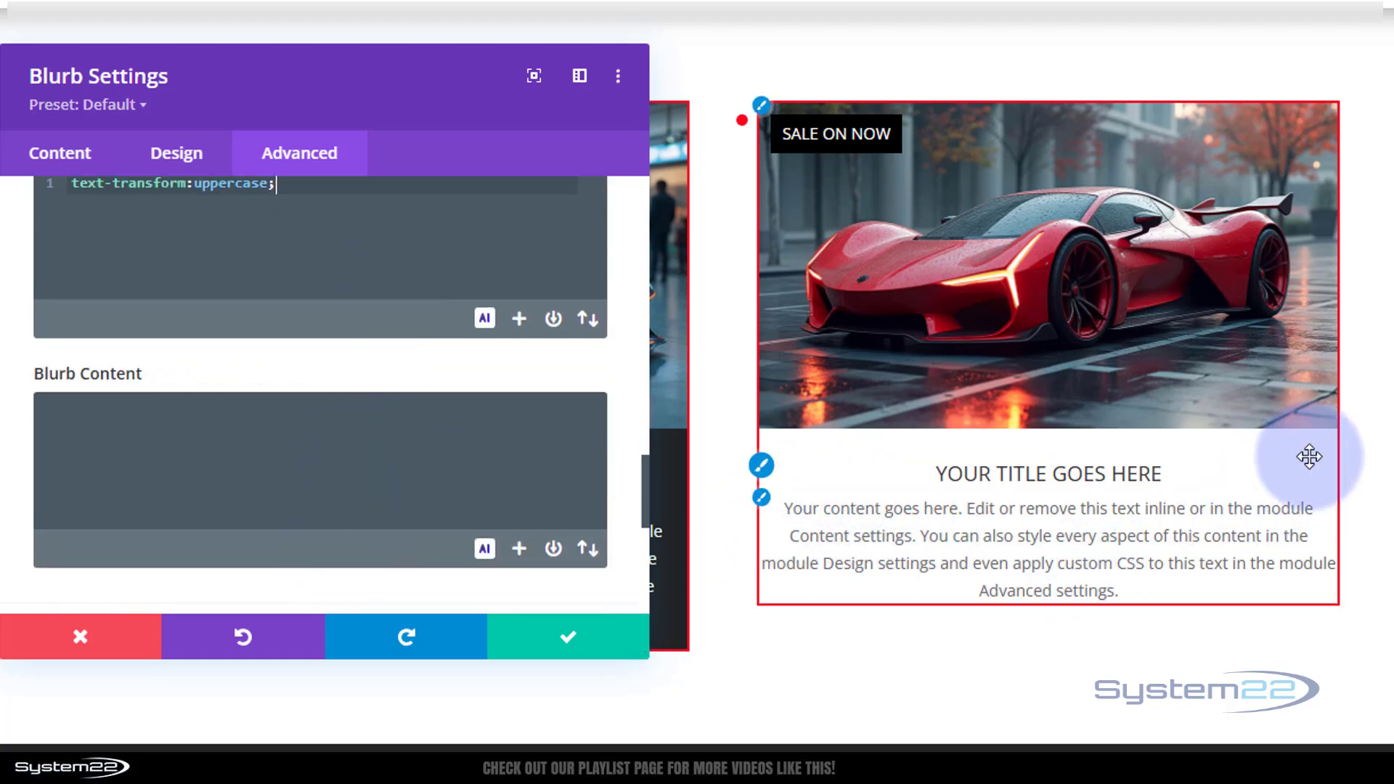
pyautogui.click(163, 435)
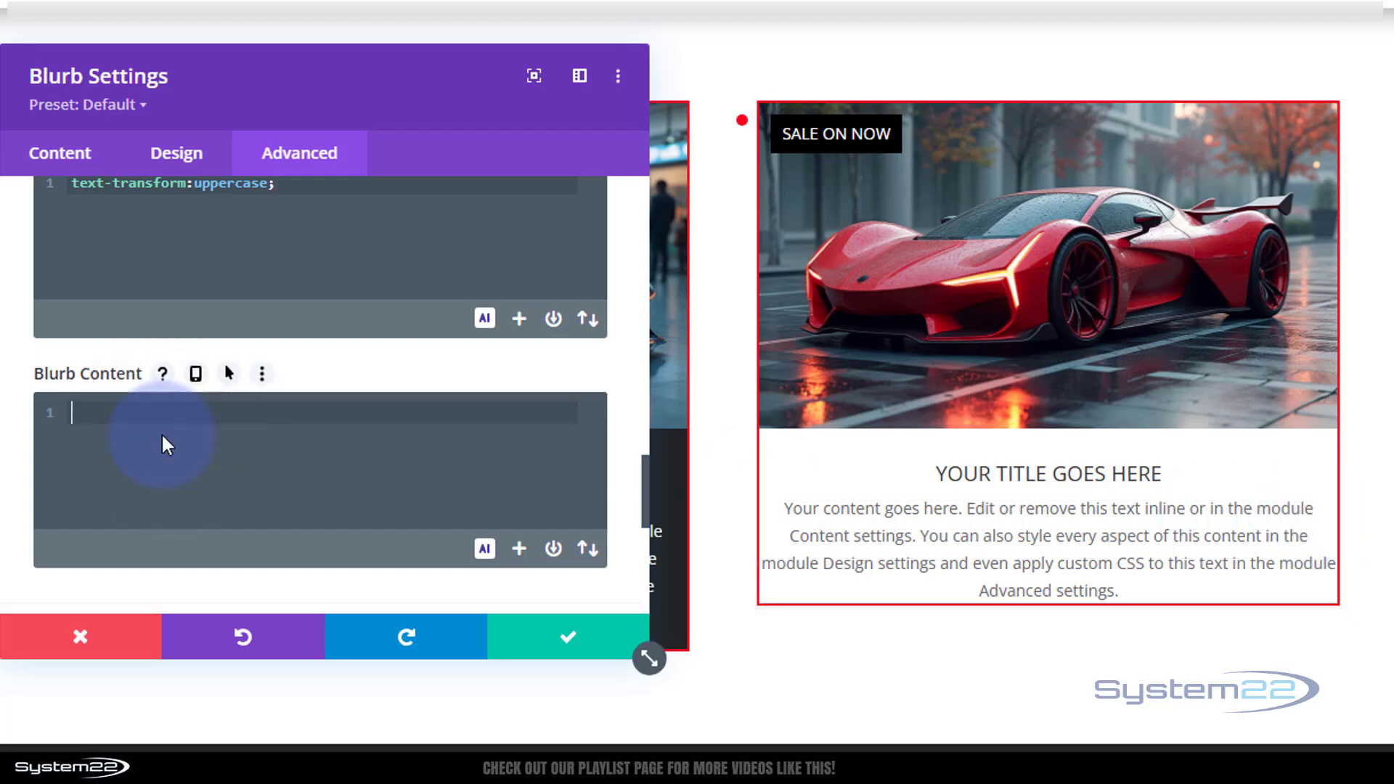
pyautogui.write('background:')
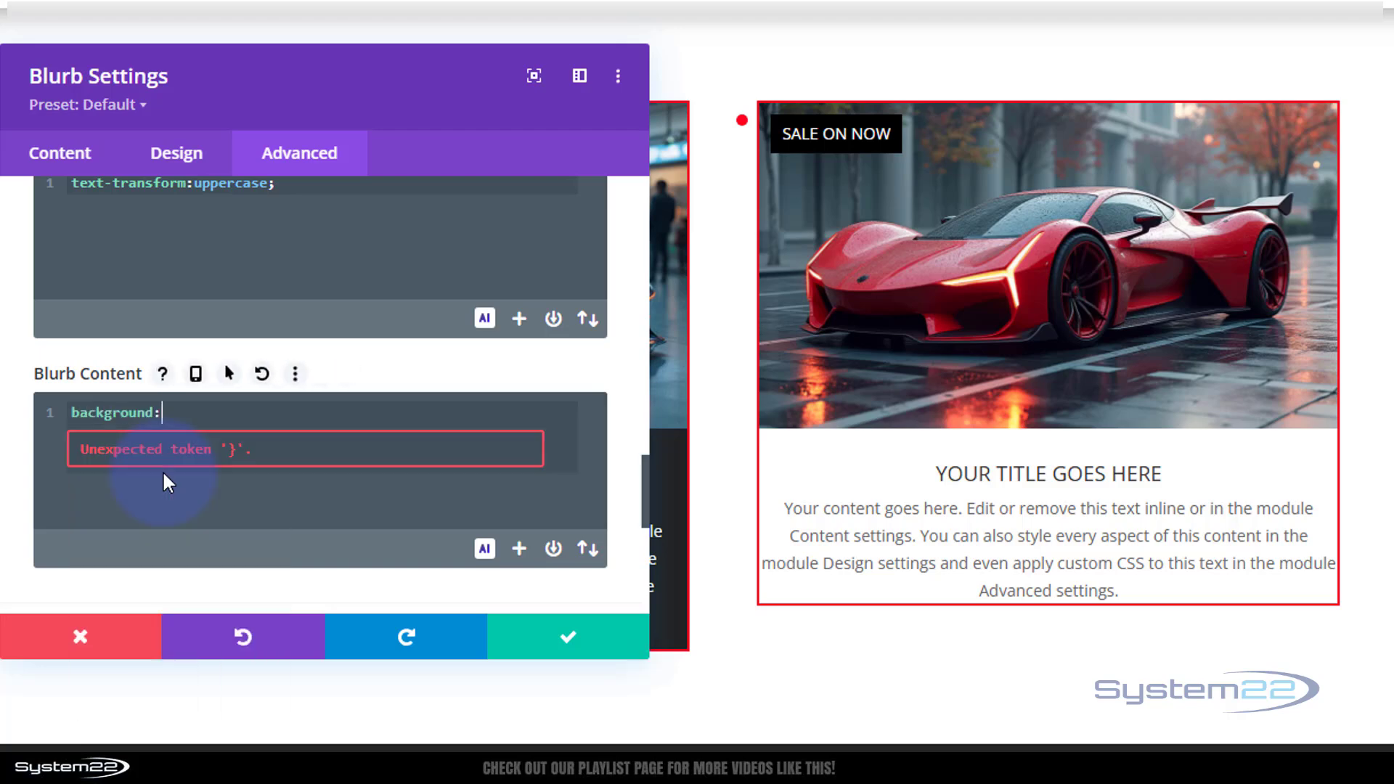
pyautogui.write('#222')
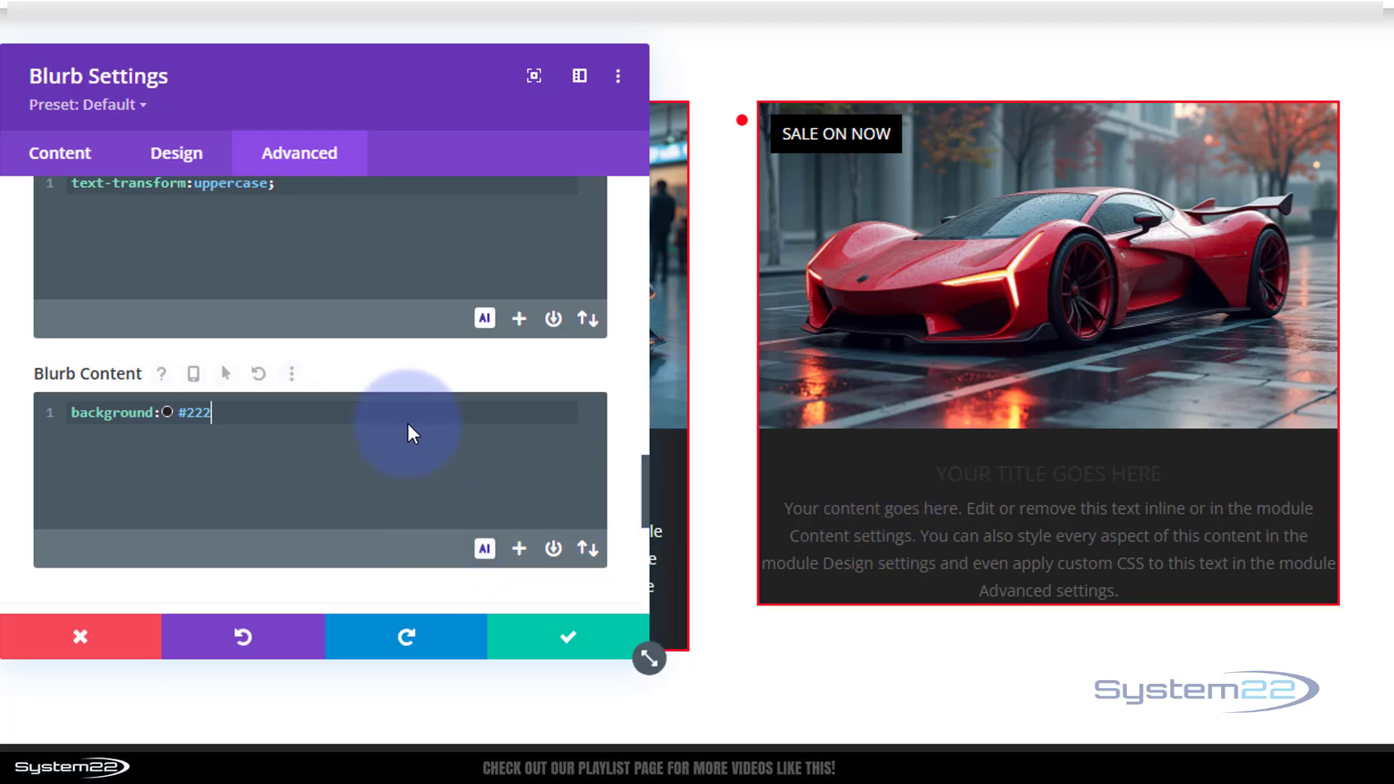
pyautogui.scroll(2, 392, 508)
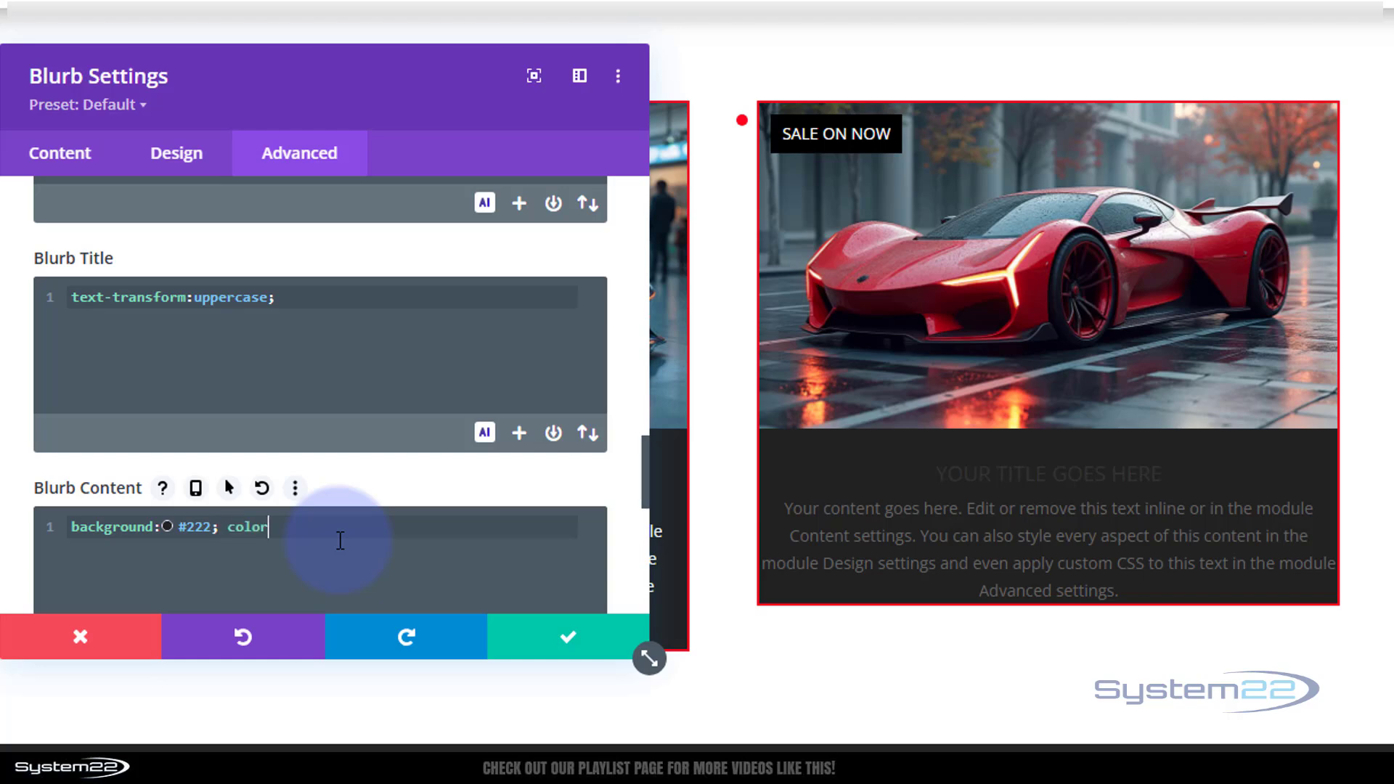
pyautogui.write(':#fff')
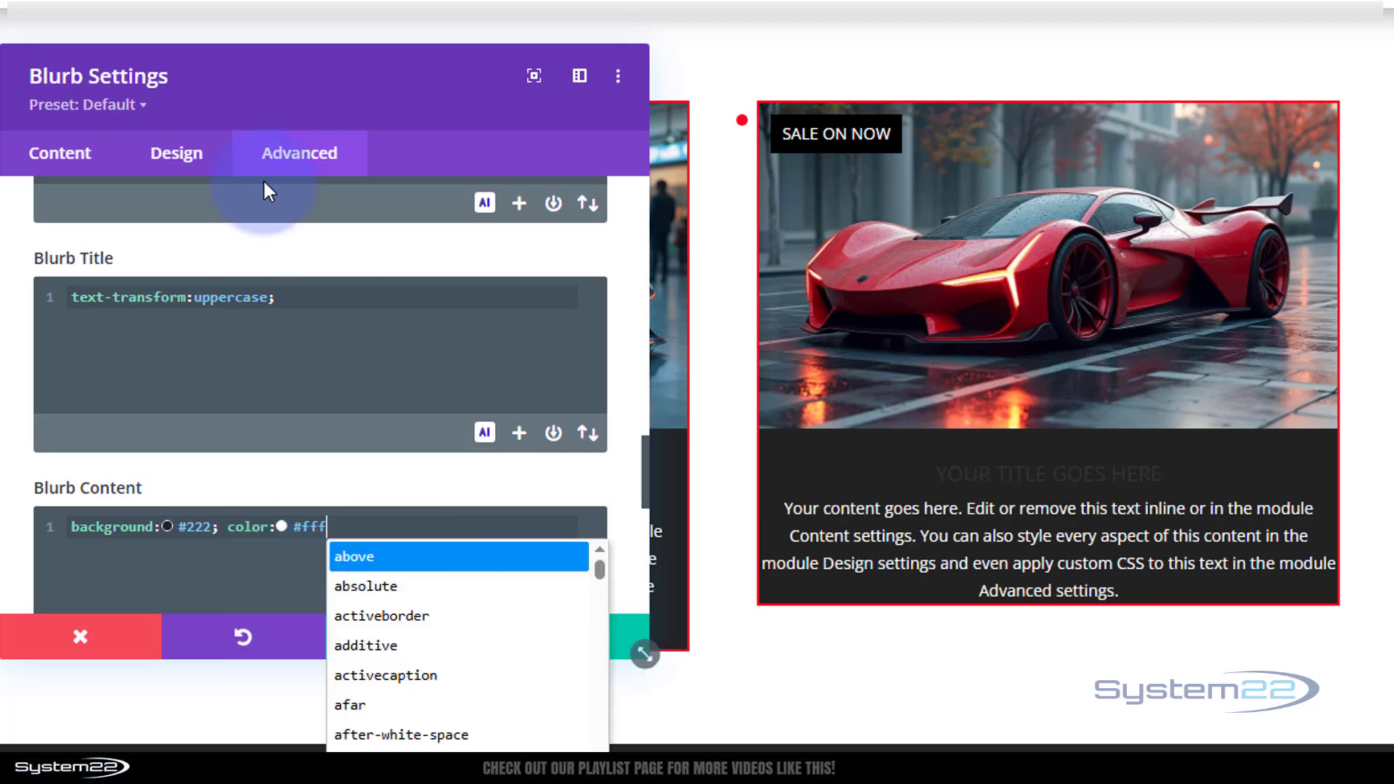
# Copy the color:#fff rule from Blurb Content into the Blurb Title CSS after the uppercase rule
pyautogui.moveTo(228, 526); pyautogui.dragTo(351, 524)
pyautogui.hotkey('ctrl', 'c')
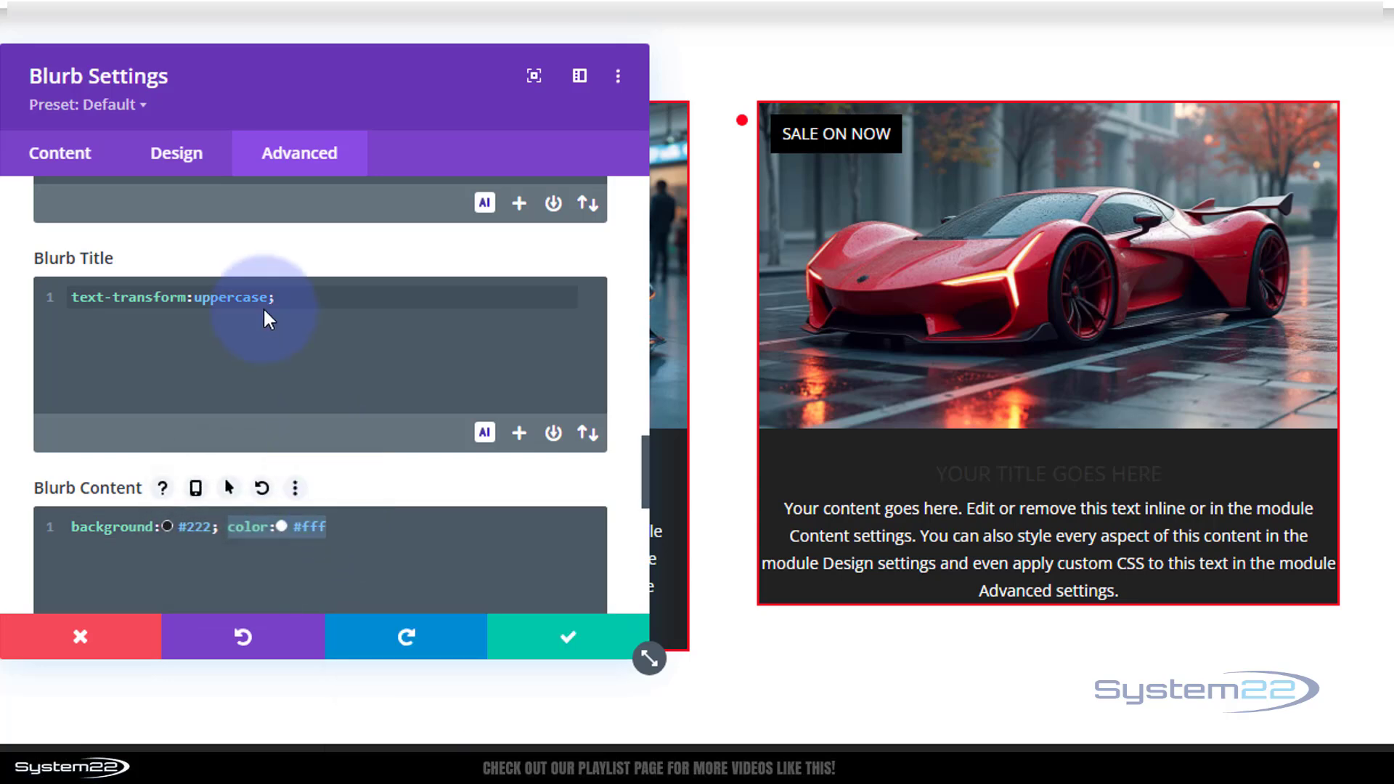
pyautogui.click(283, 301)
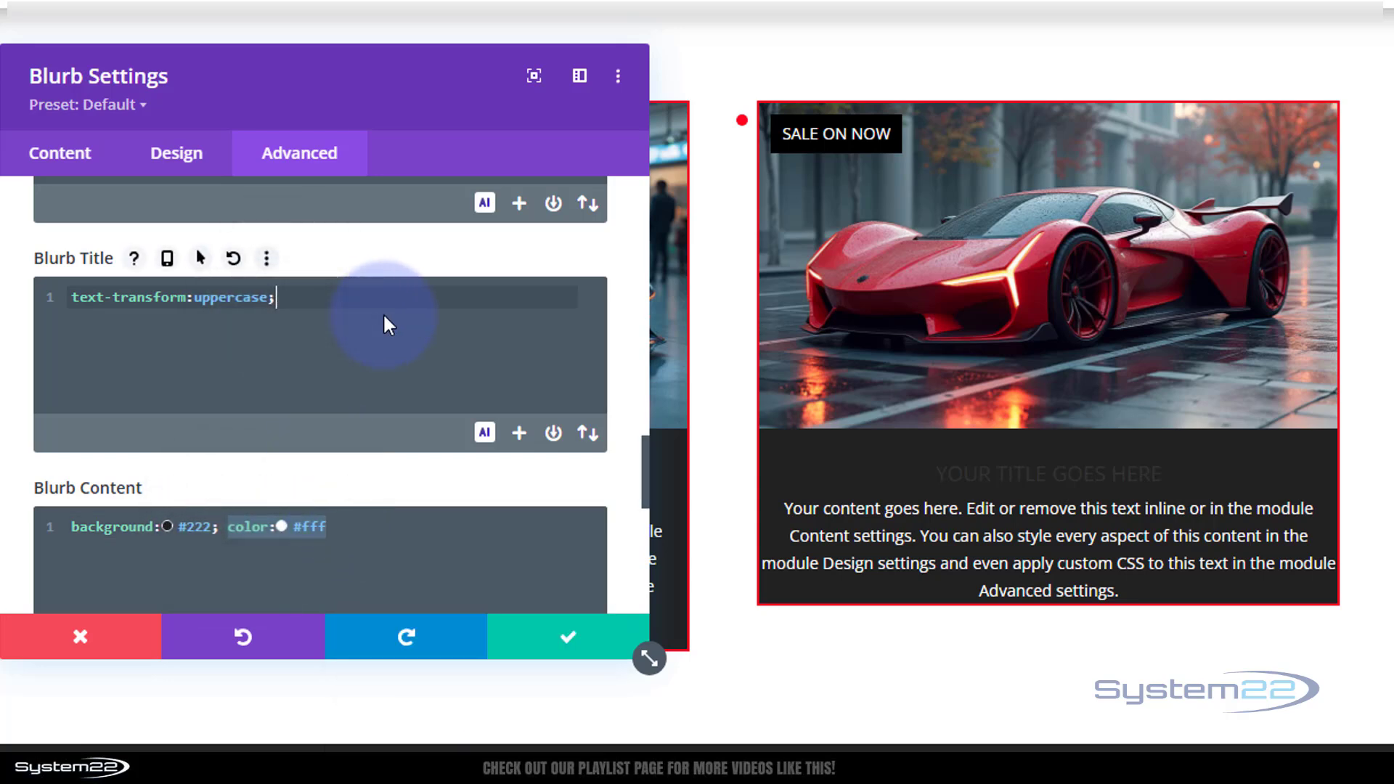
pyautogui.hotkey('ctrl', 'v')
pyautogui.hotkey('ctrl', 'space')
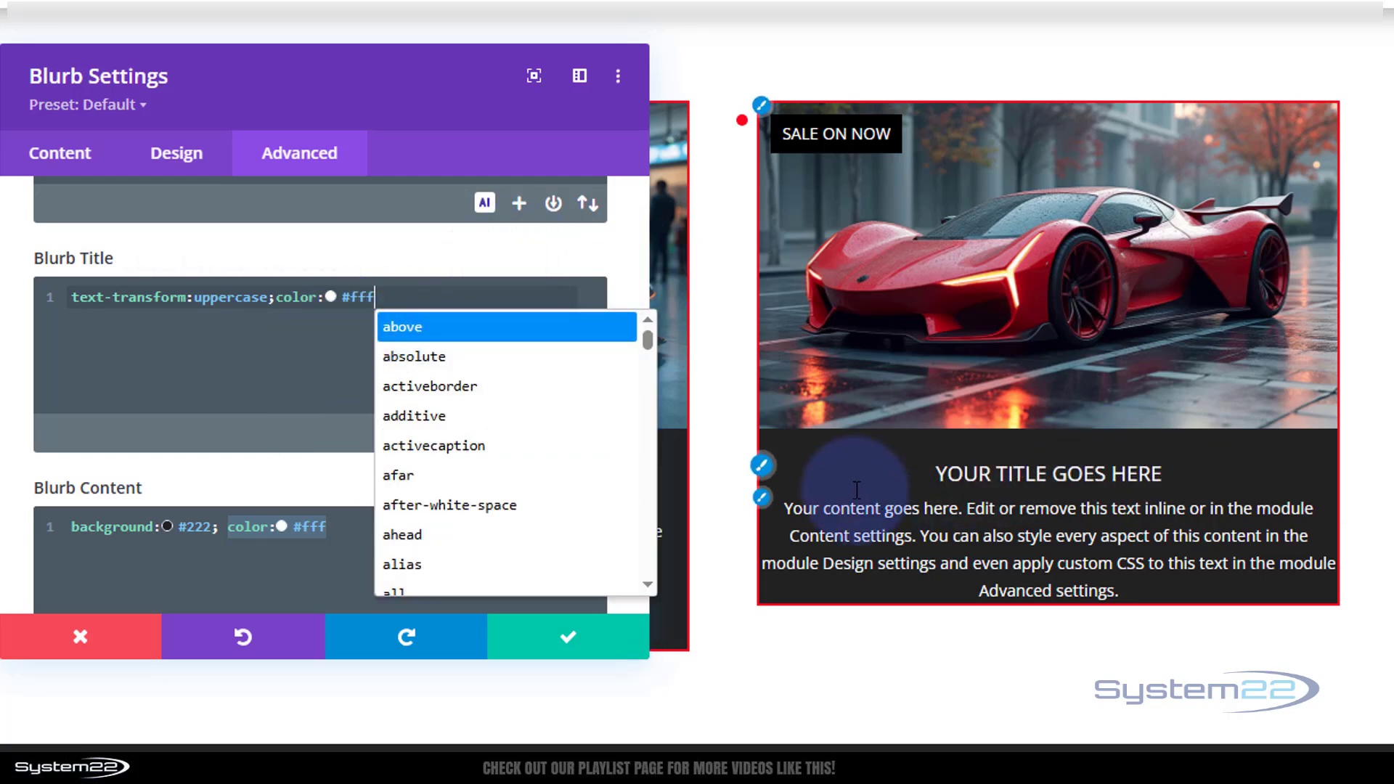
pyautogui.click(826, 589)
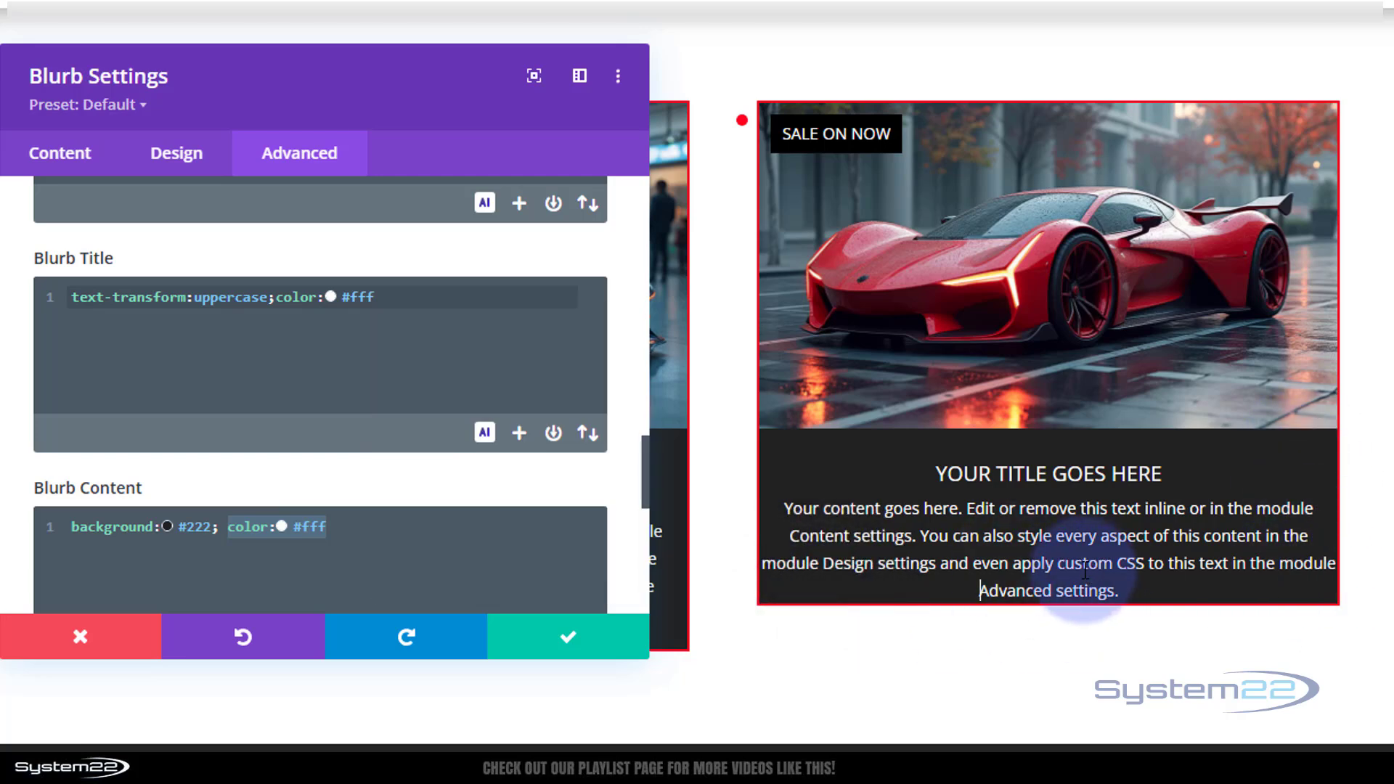
# Append padding:20px to the Blurb Content CSS after the color rule
pyautogui.scroll(-2, 376, 442)
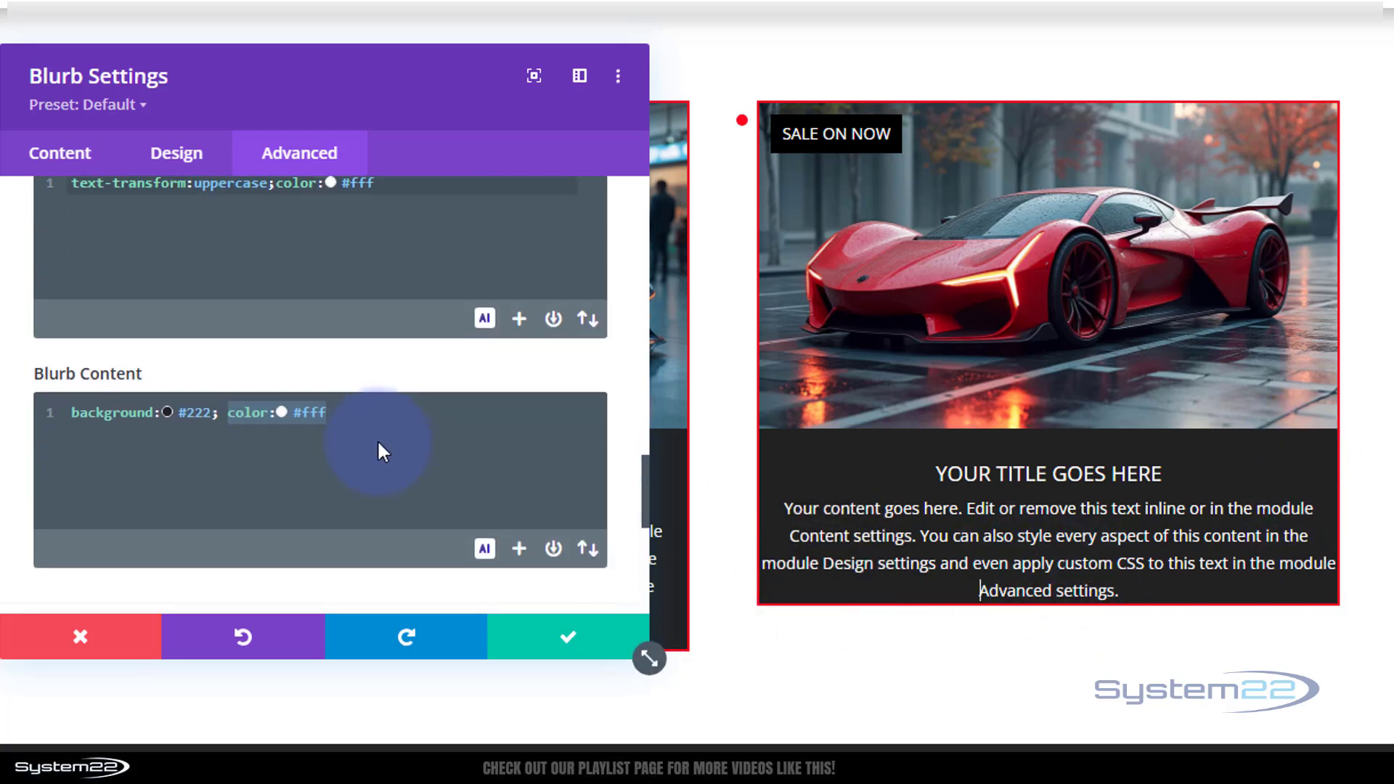
pyautogui.click(385, 414)
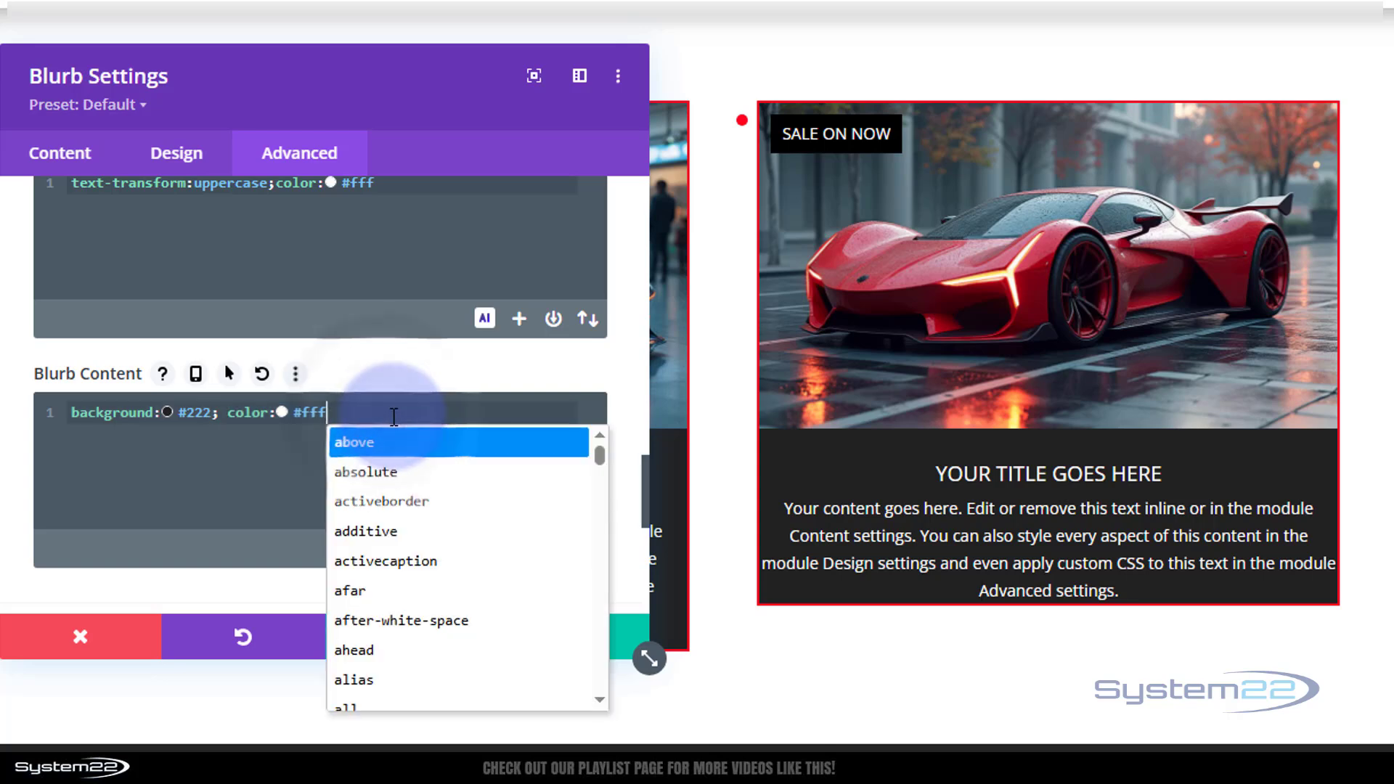
pyautogui.write('; pa')
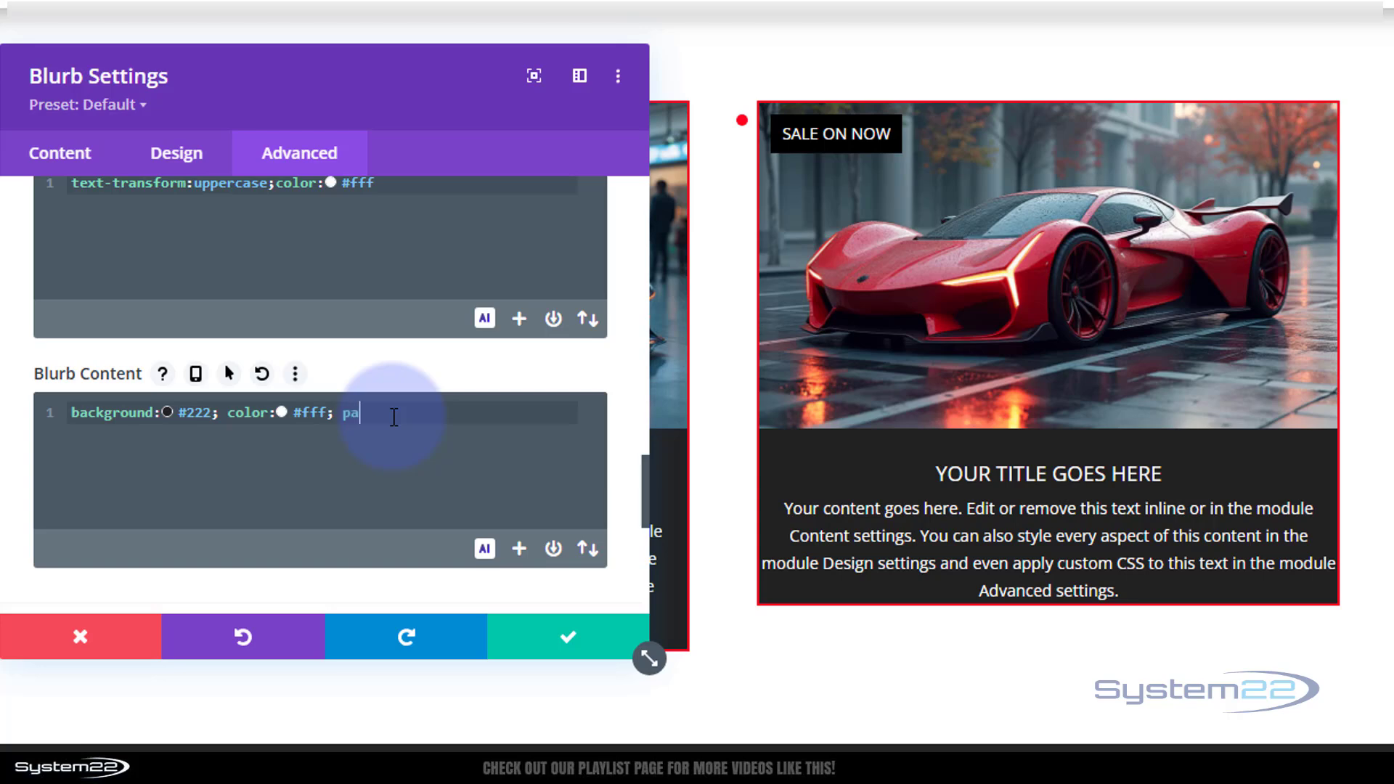
pyautogui.write('dding:20px')
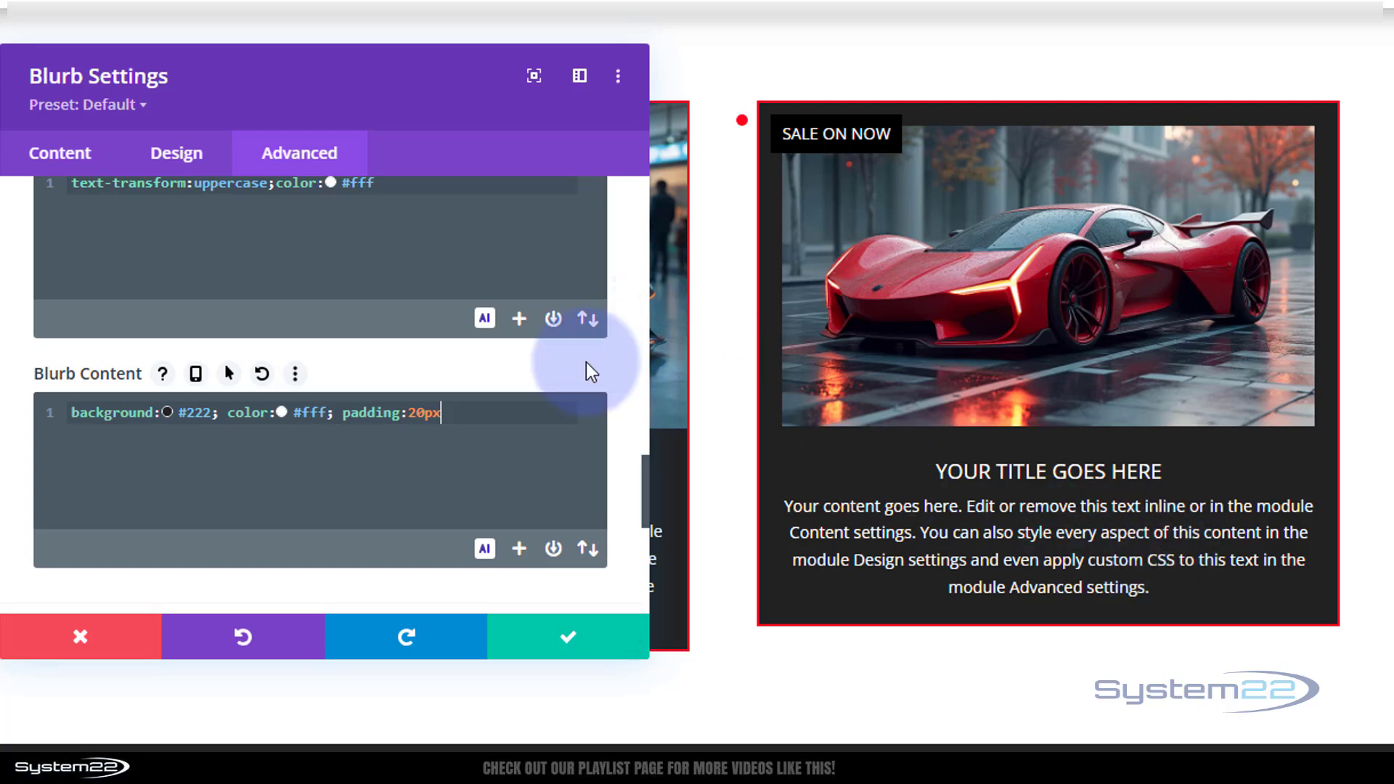
# Remove the padding:20px rule from the Blurb Content CSS and save the blurb settings
pyautogui.moveTo(441, 412); pyautogui.dragTo(345, 412)
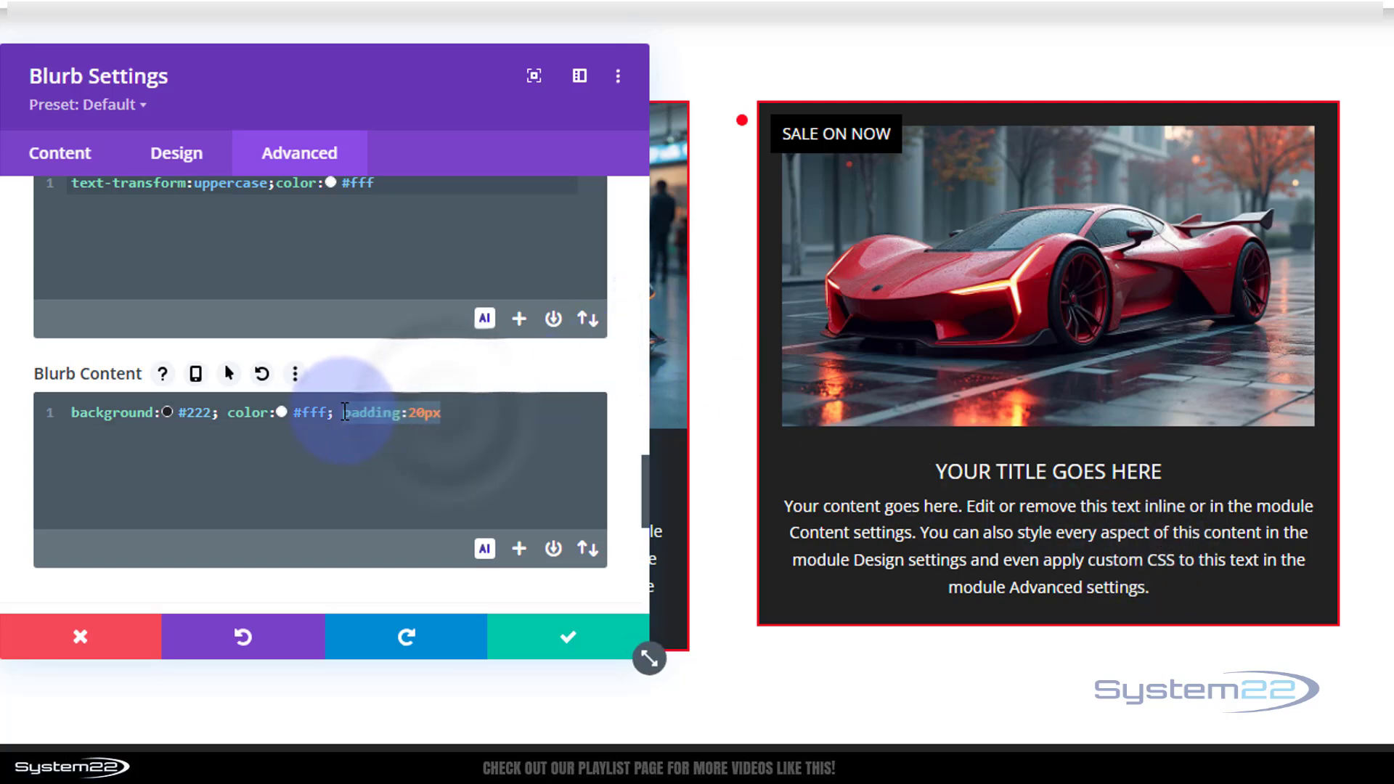
pyautogui.press('BackSpace')
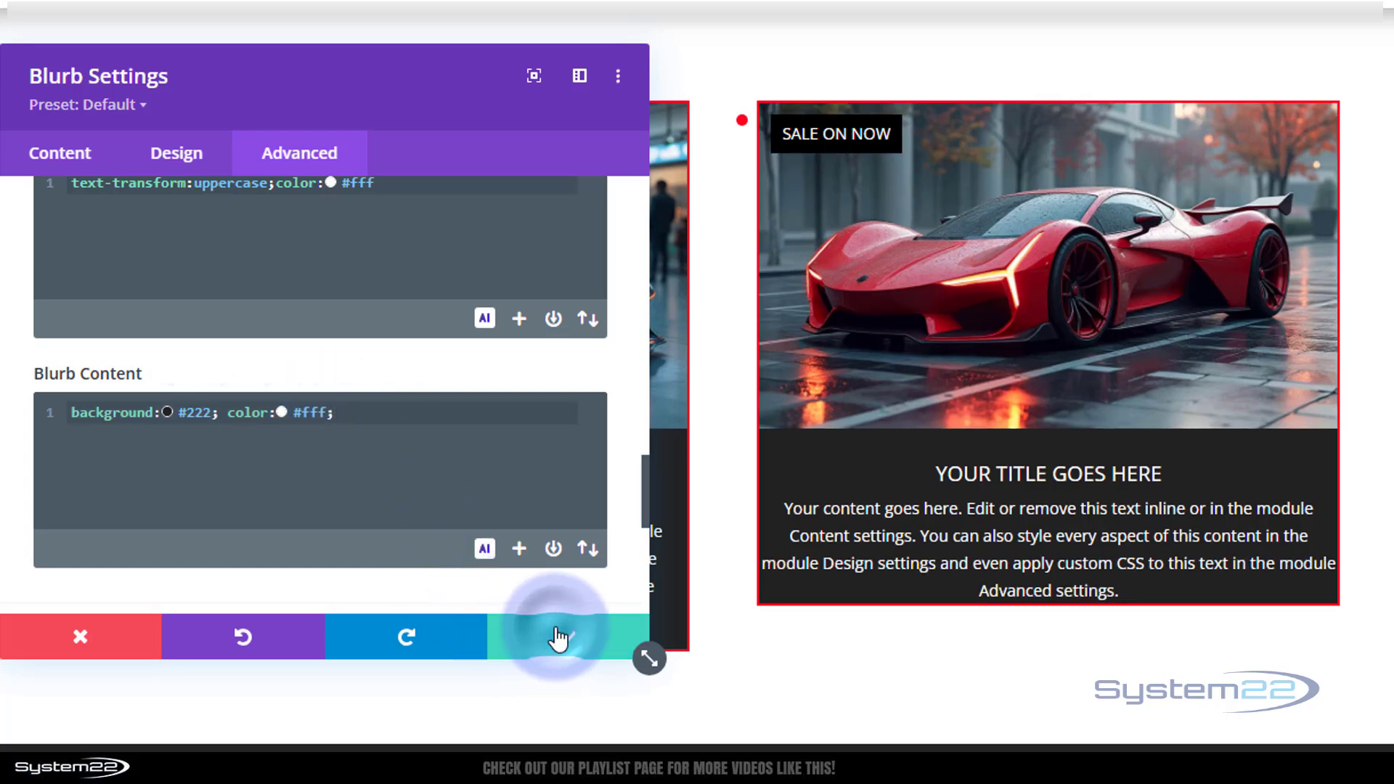
pyautogui.click(557, 638)
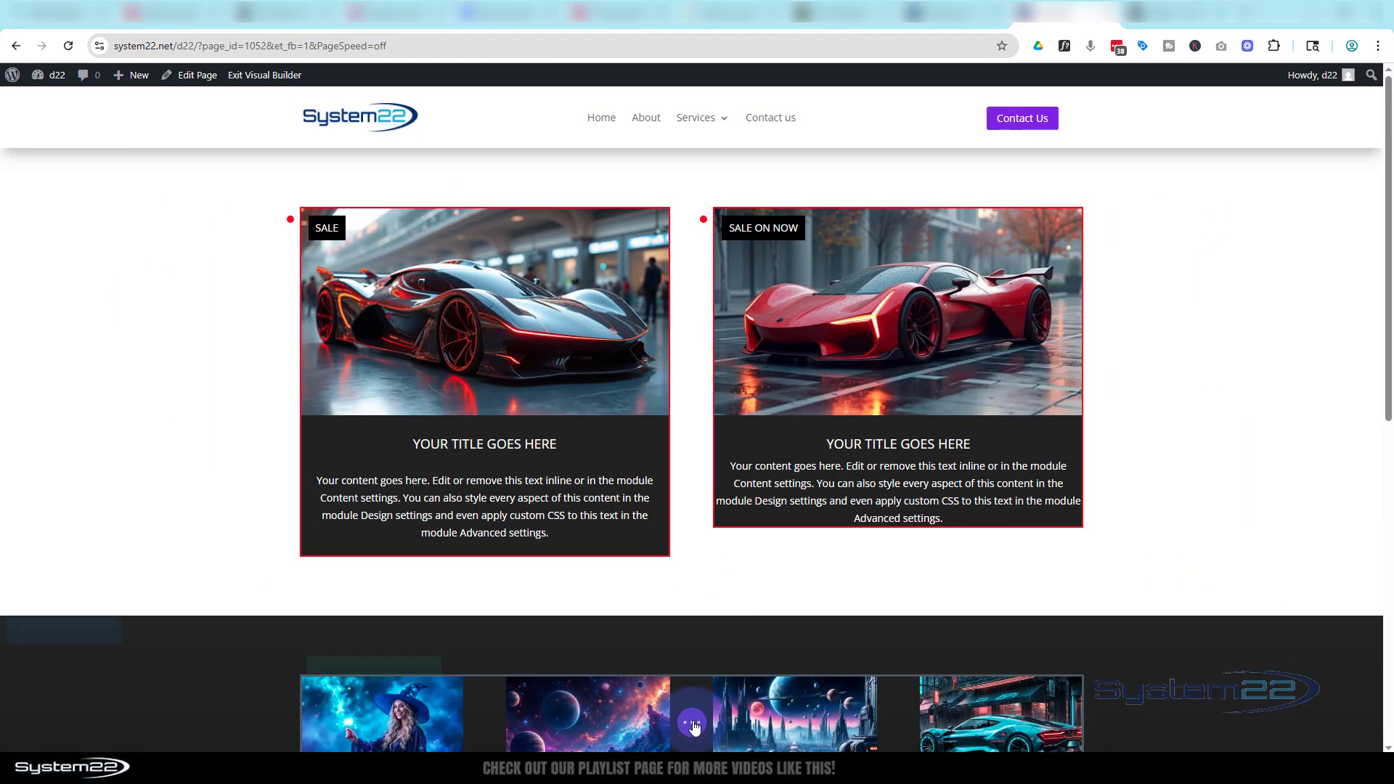
# Save the page as a draft and exit the Visual Builder to the live page
pyautogui.click(693, 723)
pyautogui.click(1283, 731)
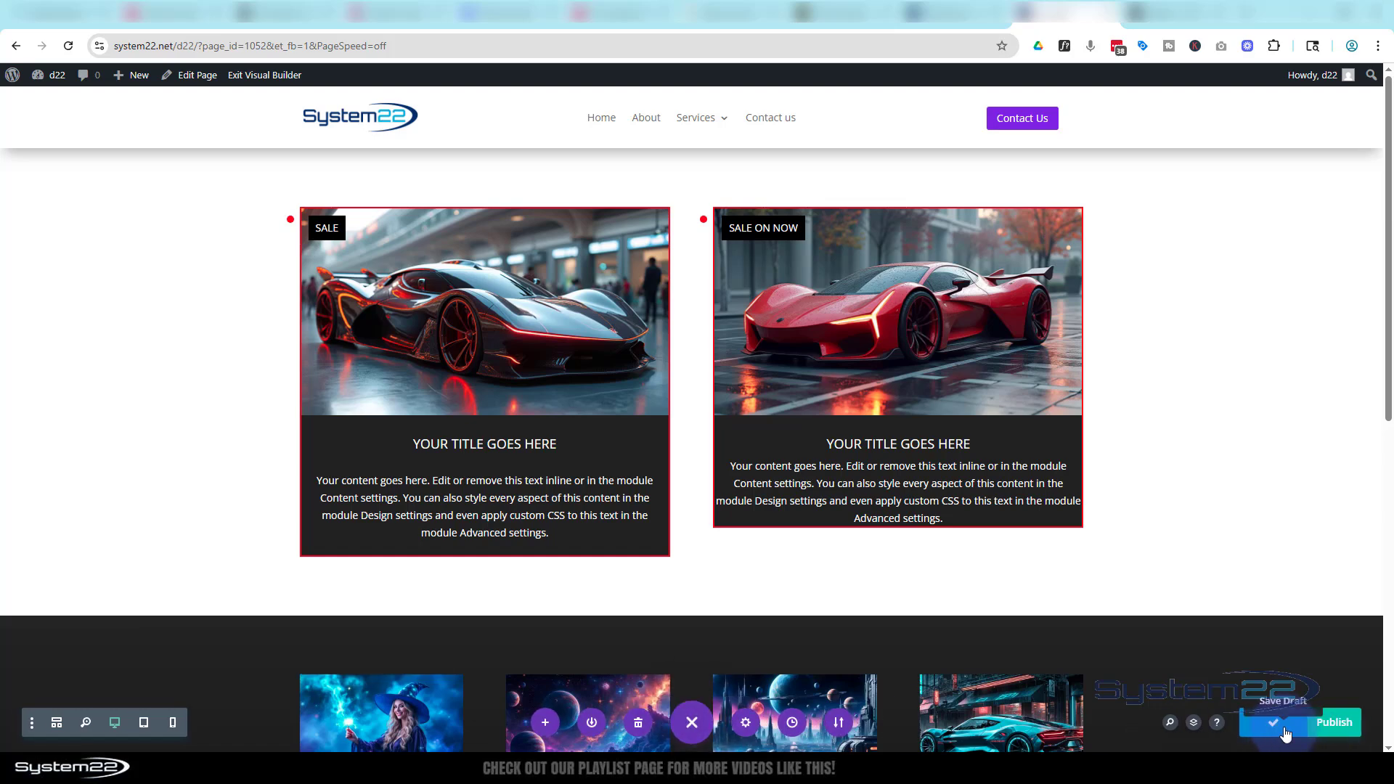
pyautogui.click(268, 77)
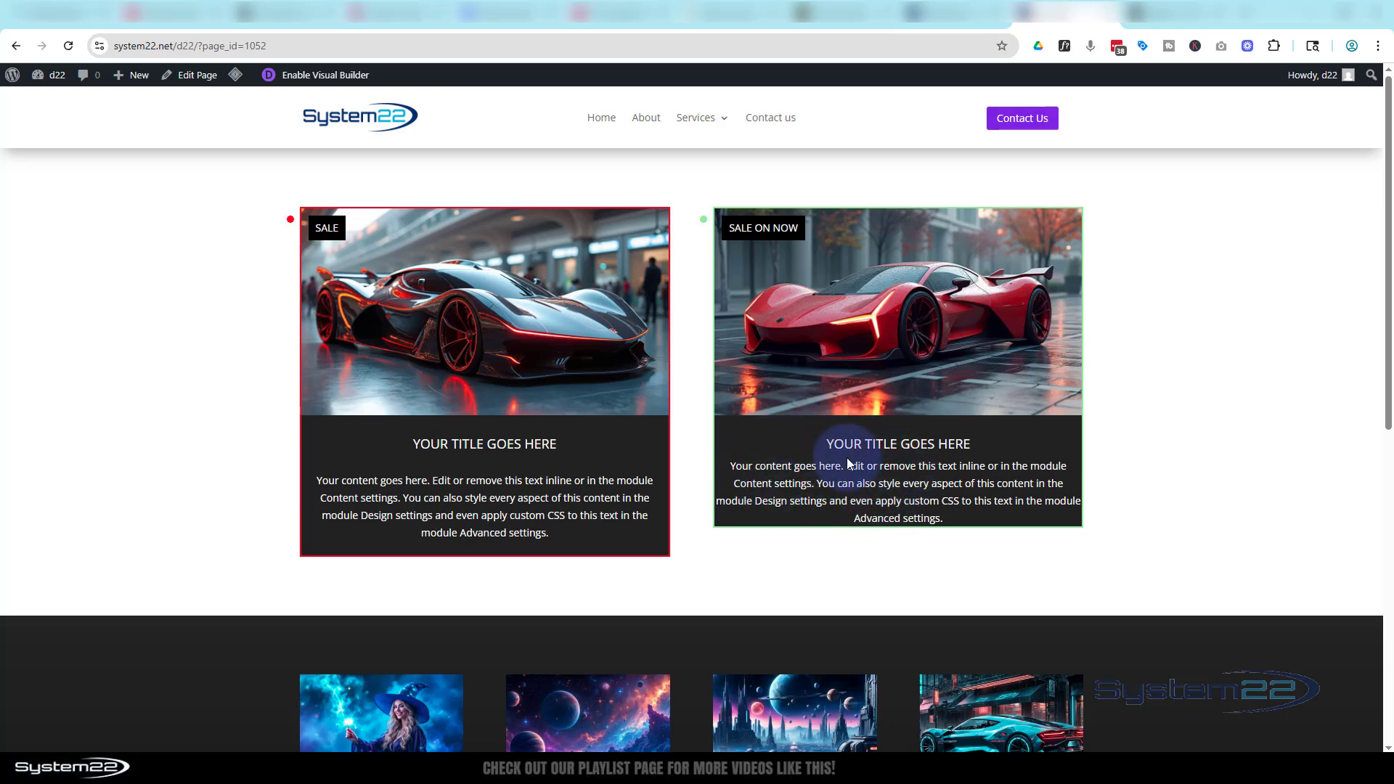
# Inspect the red car blurb's text area and copy the class name et_pb_blurb_description from its markup, then close the inspector
pyautogui.rightClick(794, 452)
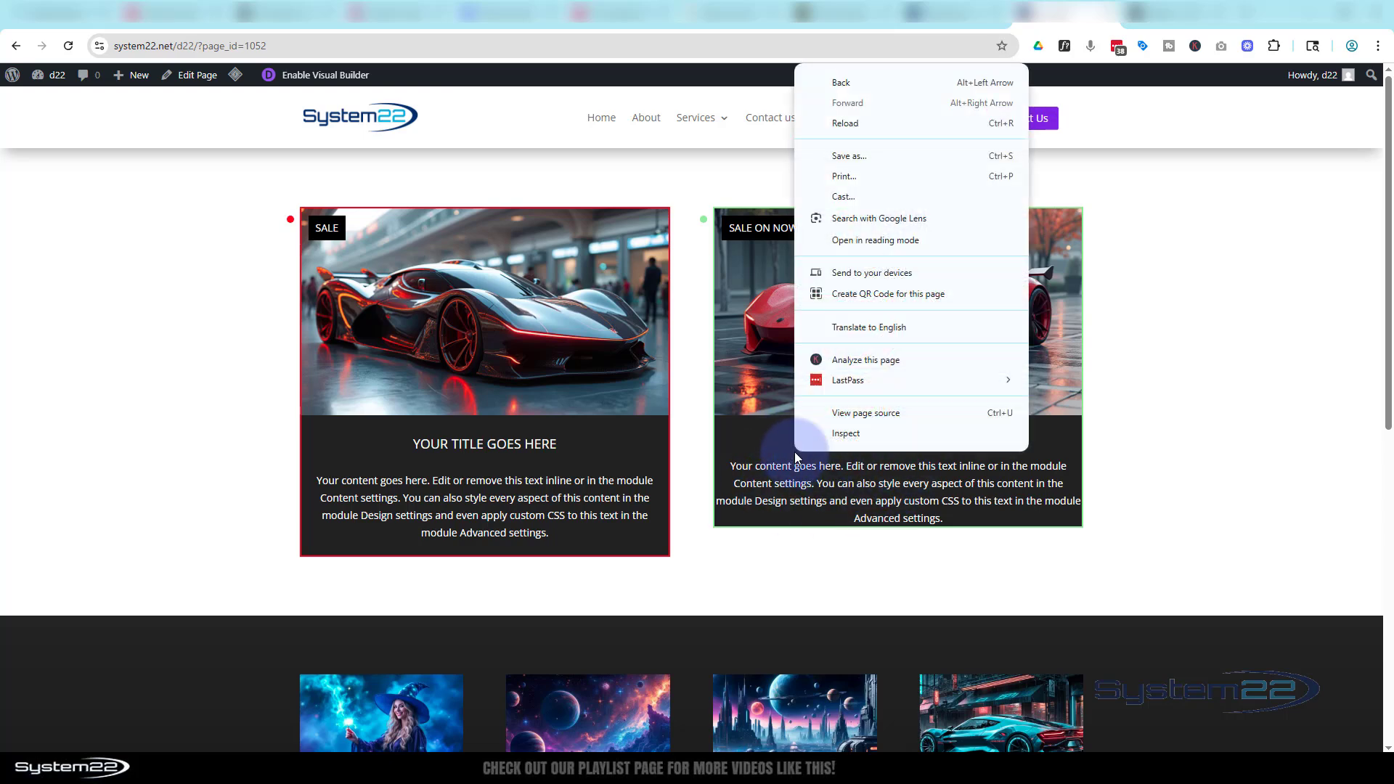
pyautogui.click(859, 435)
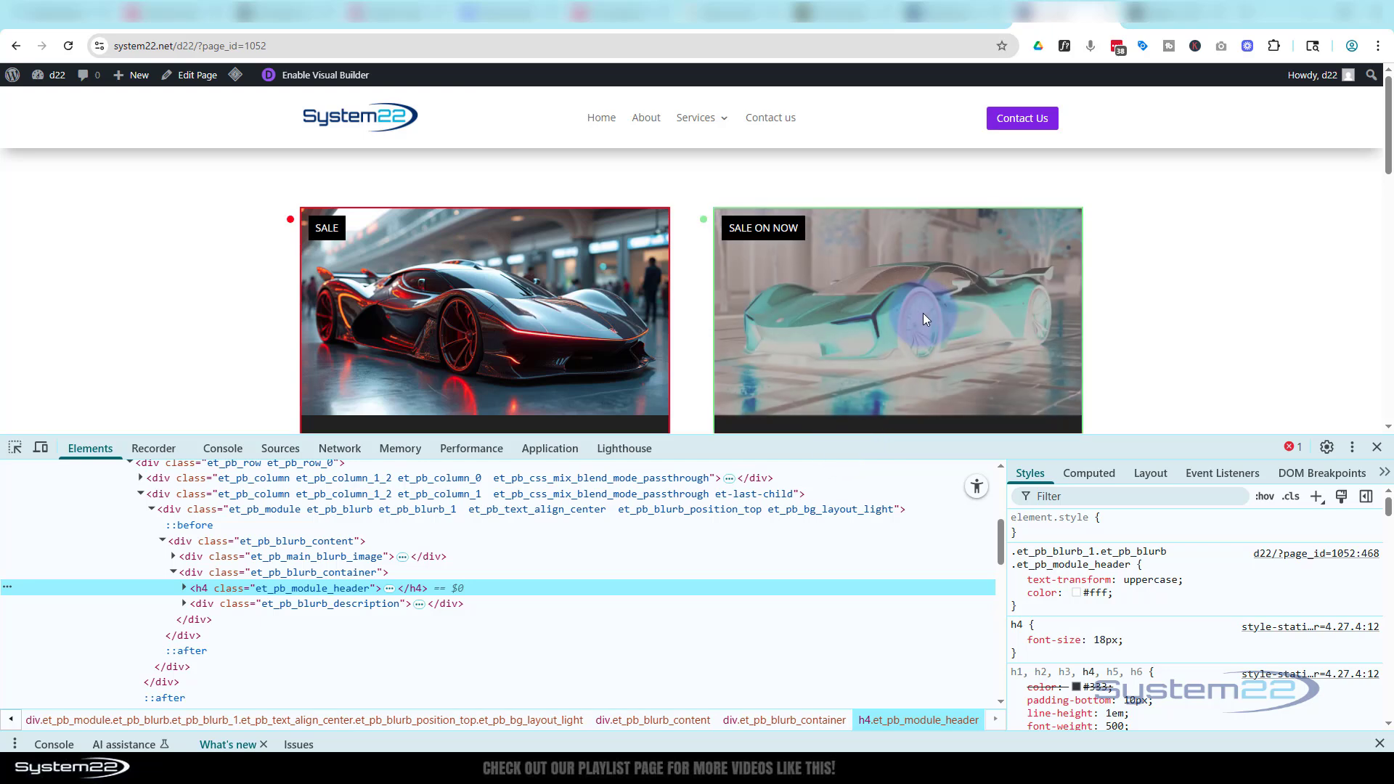
pyautogui.scroll(-2, 924, 313)
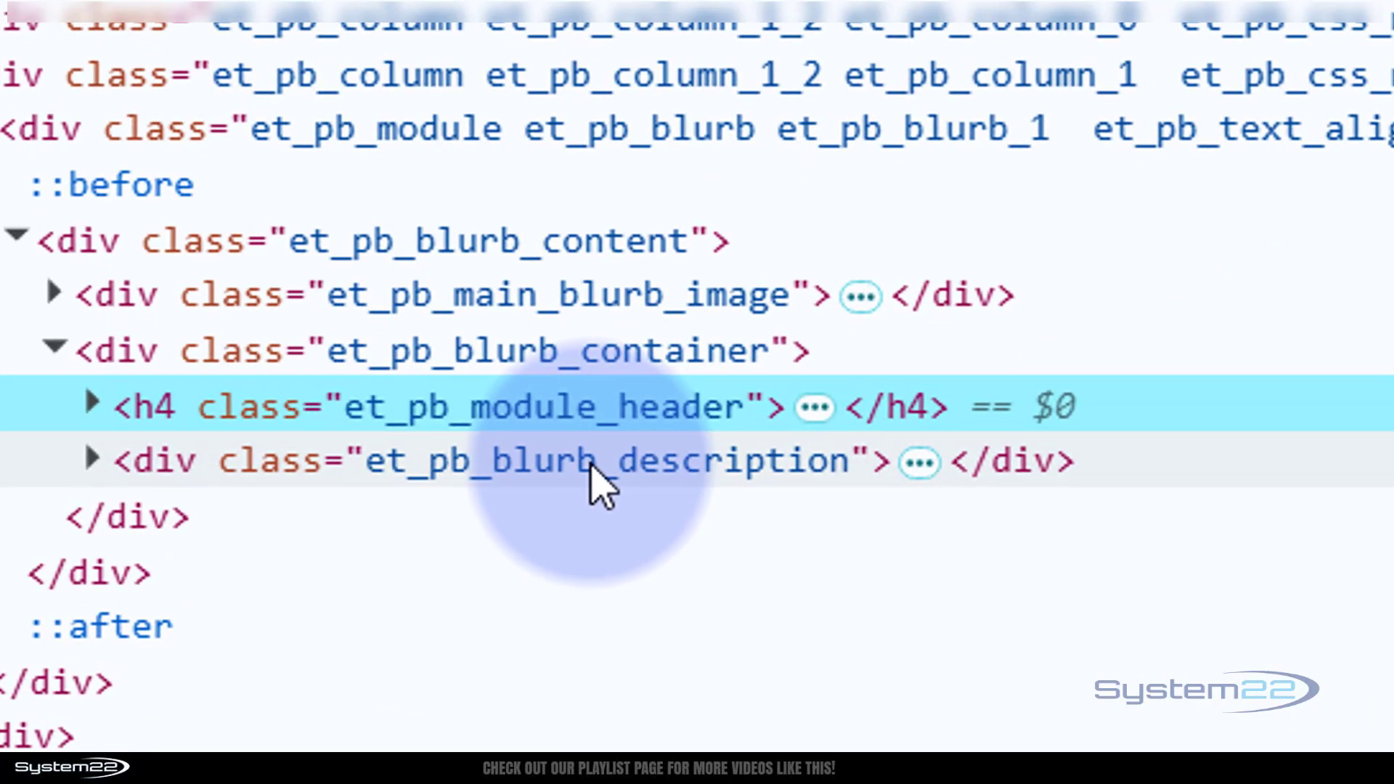
pyautogui.click(592, 468)
pyautogui.doubleClick(591, 467)
pyautogui.hotkey('ctrl', 'c')
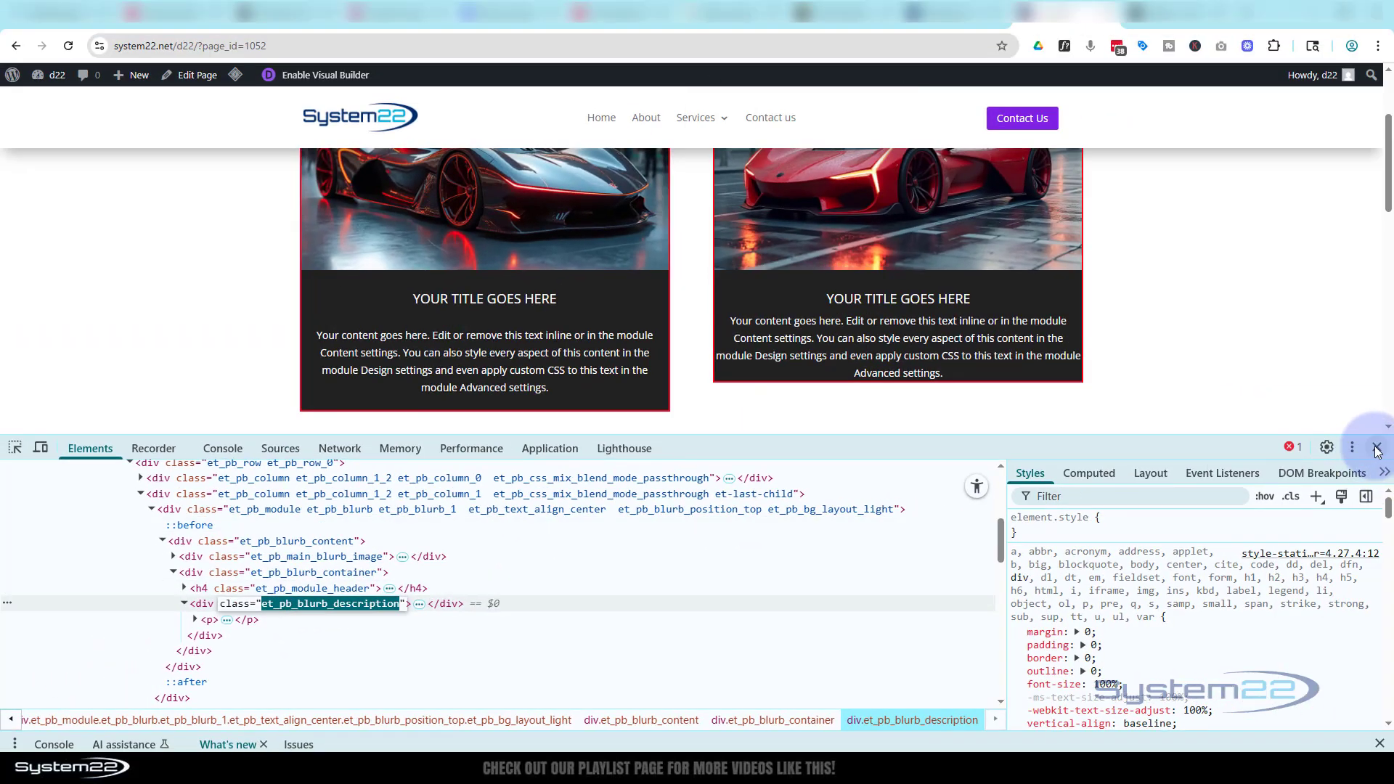
pyautogui.click(1377, 449)
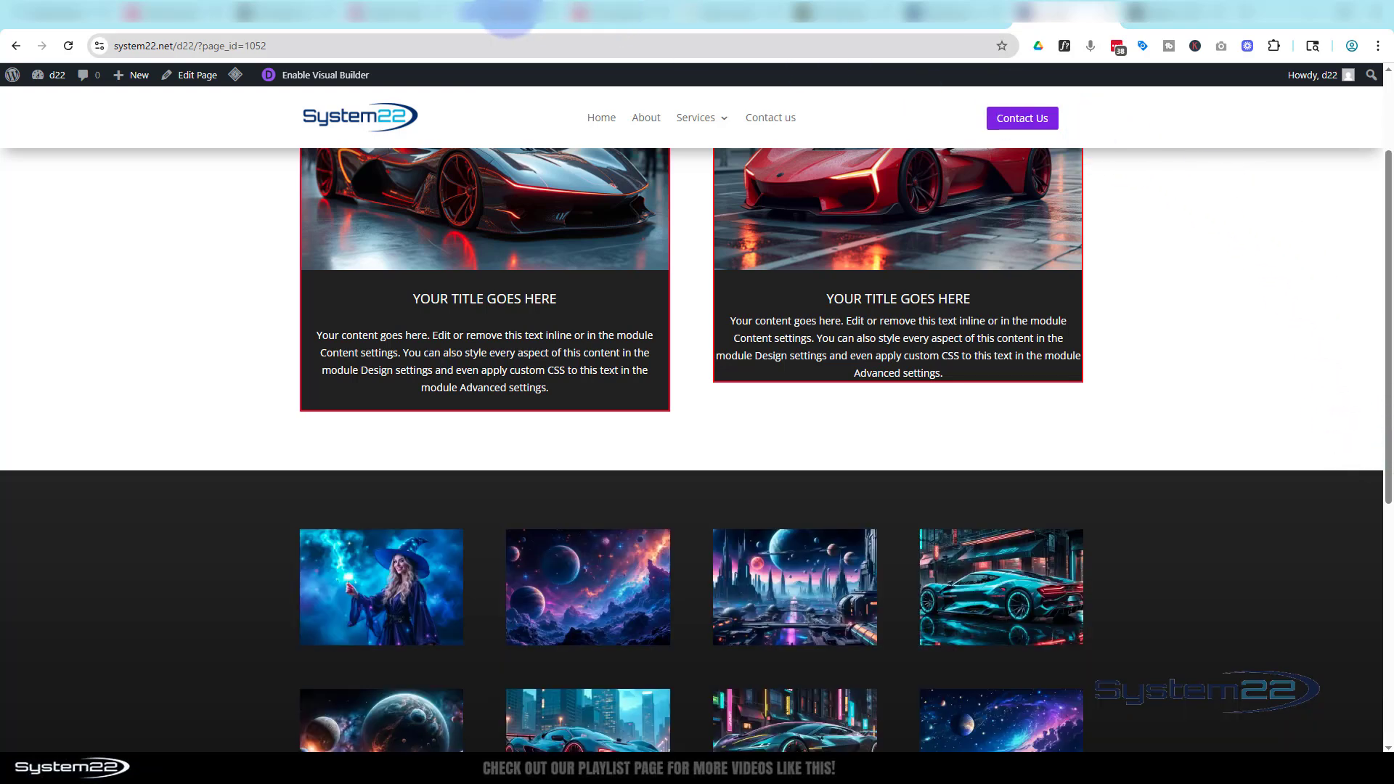
# Reopen the red car blurb's custom CSS settings in the Visual Builder and look through its module-element fields
pyautogui.click(320, 75)
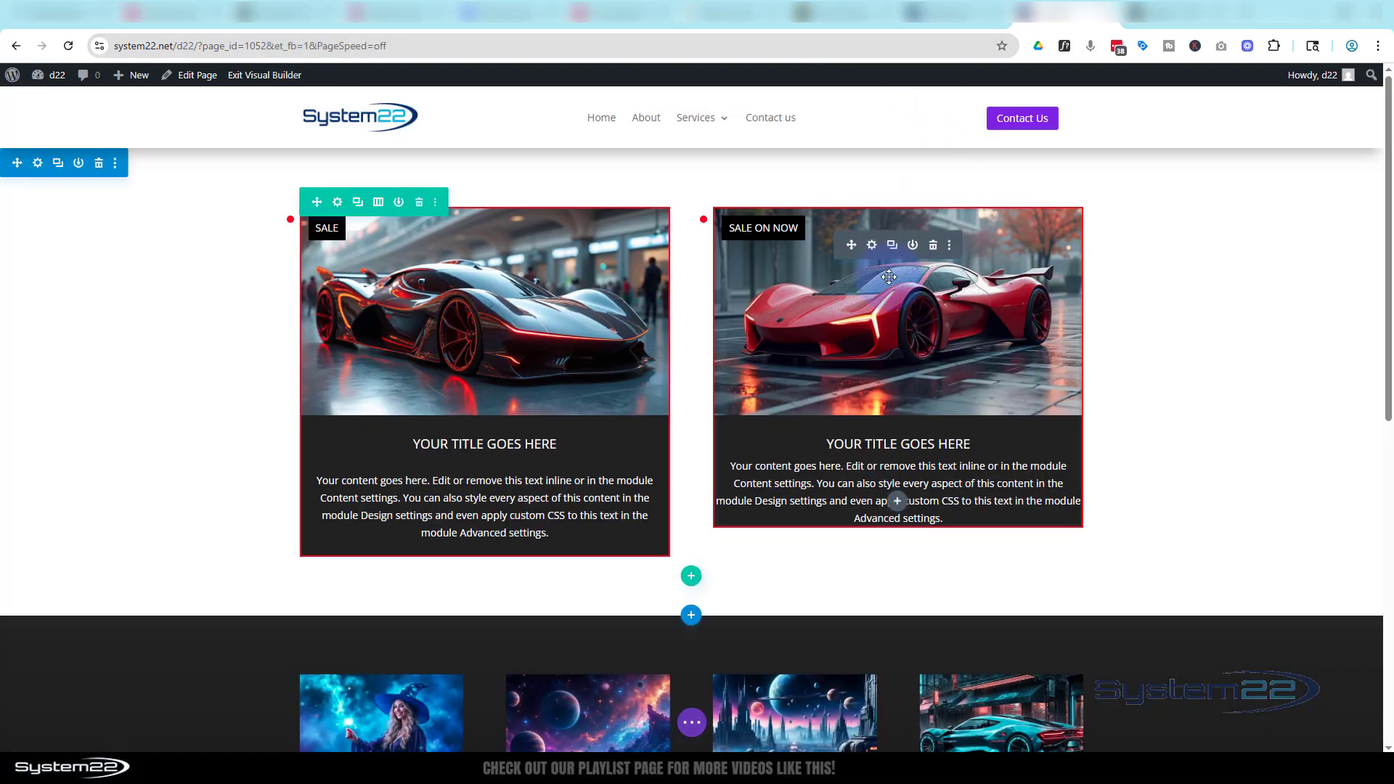
pyautogui.click(877, 252)
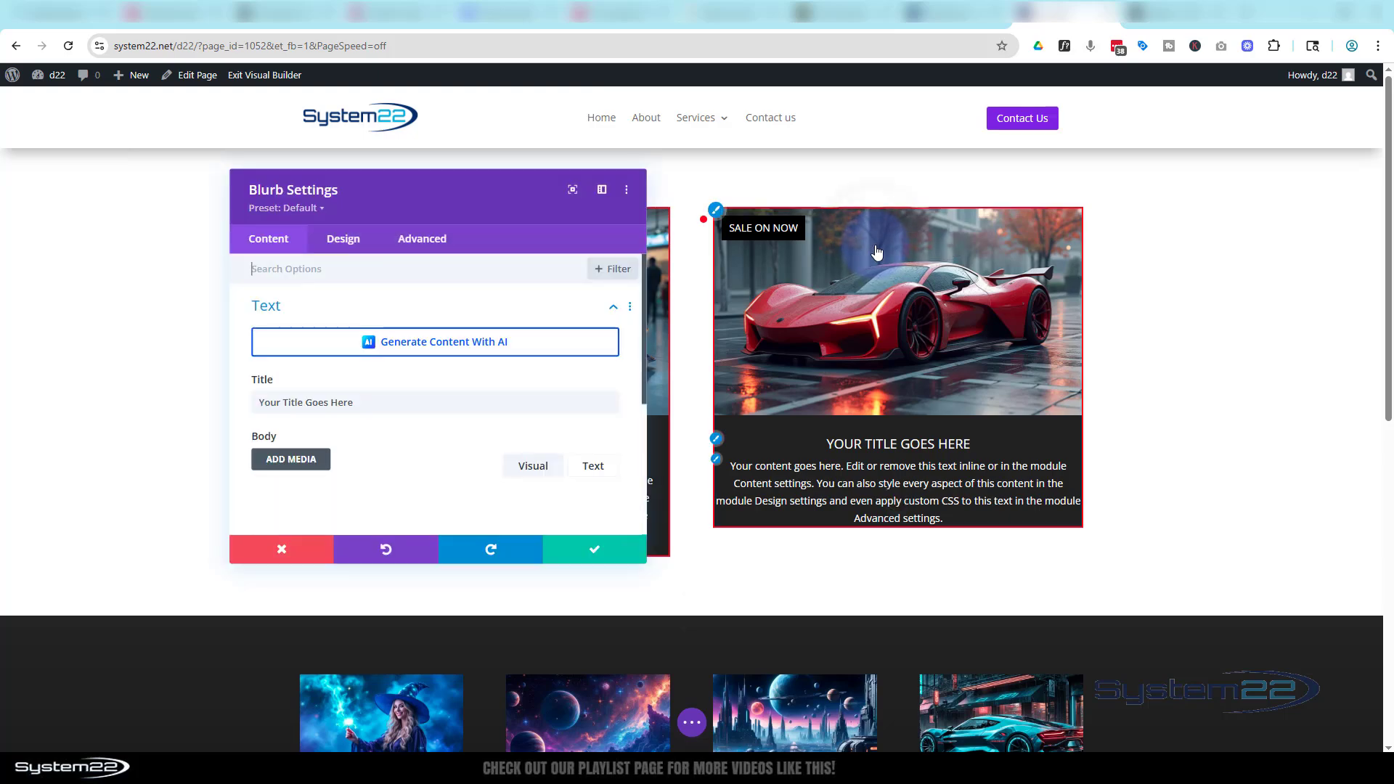
pyautogui.click(418, 238)
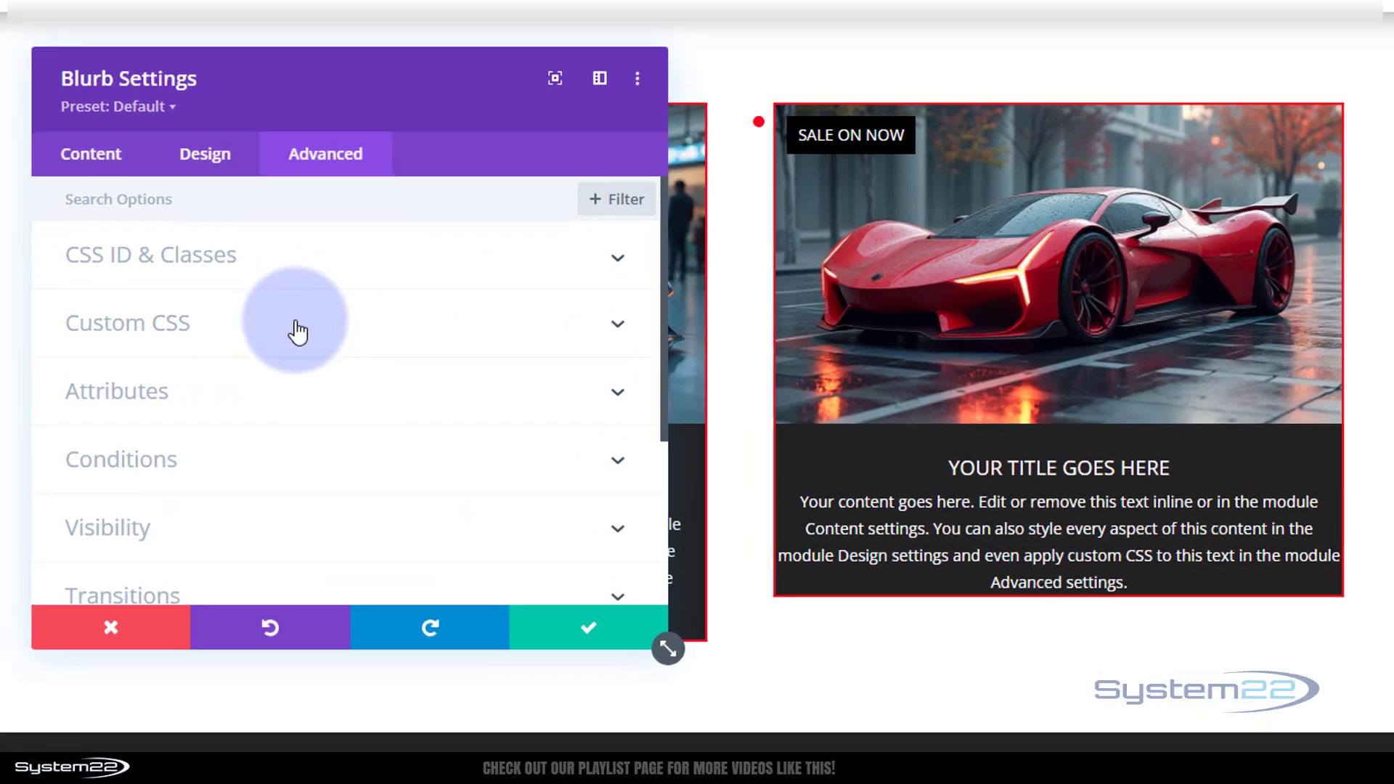
pyautogui.click(368, 350)
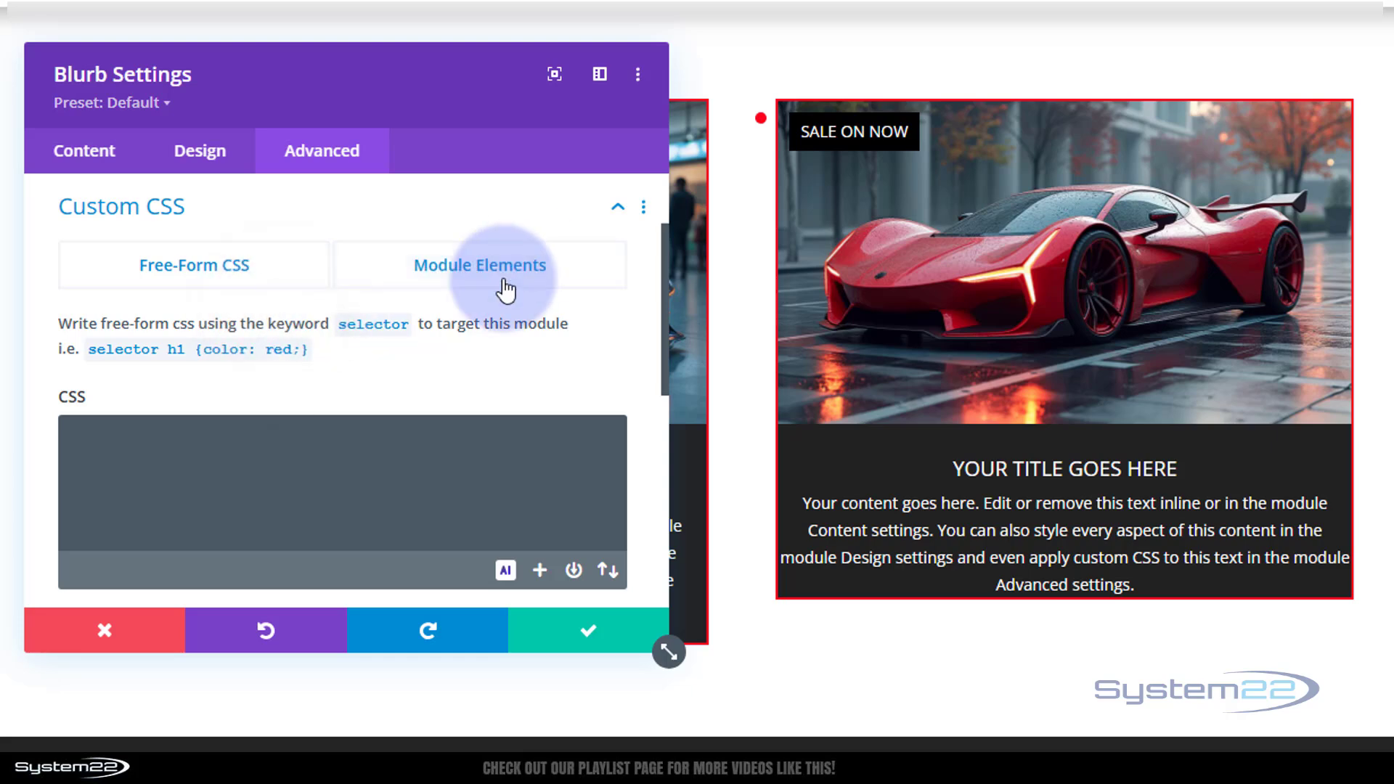
pyautogui.click(512, 276)
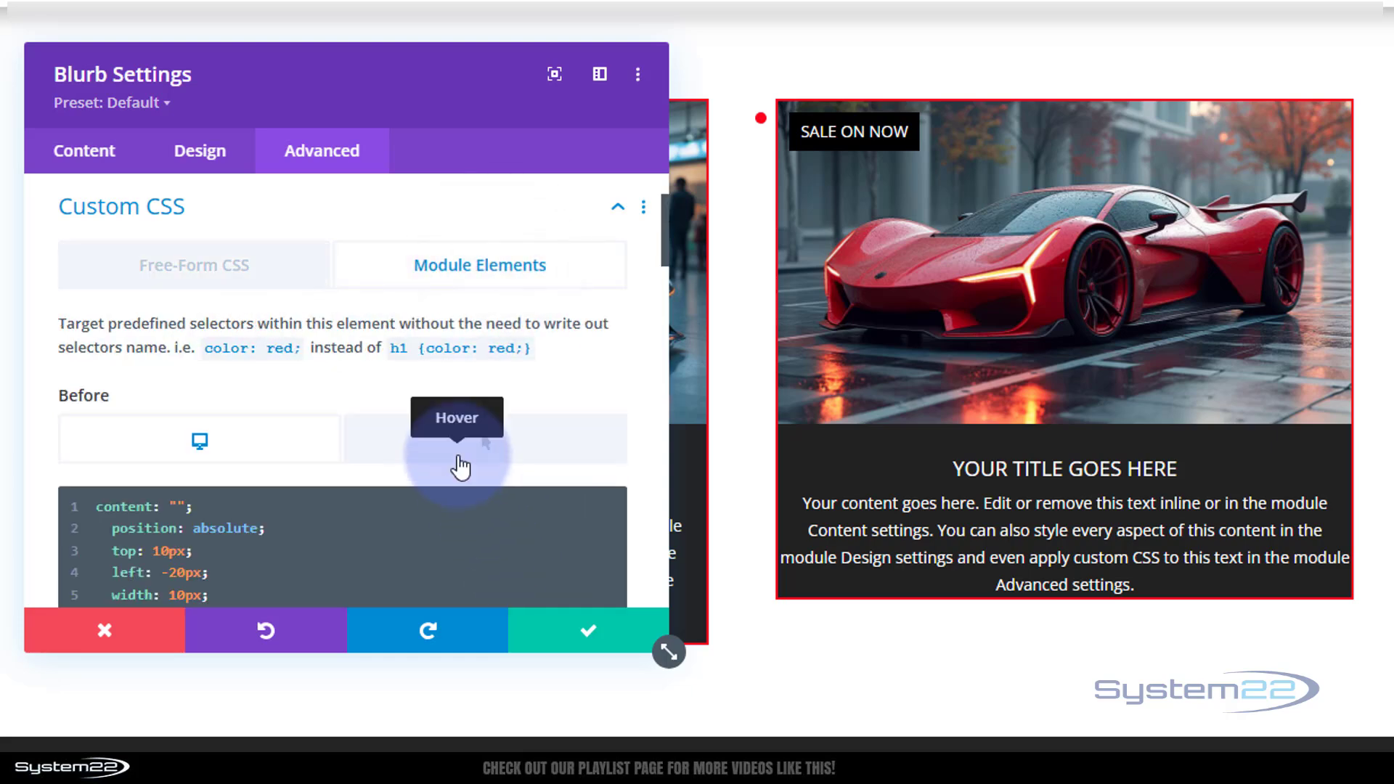
pyautogui.scroll(-6, 460, 467)
pyautogui.scroll(-10, 465, 444)
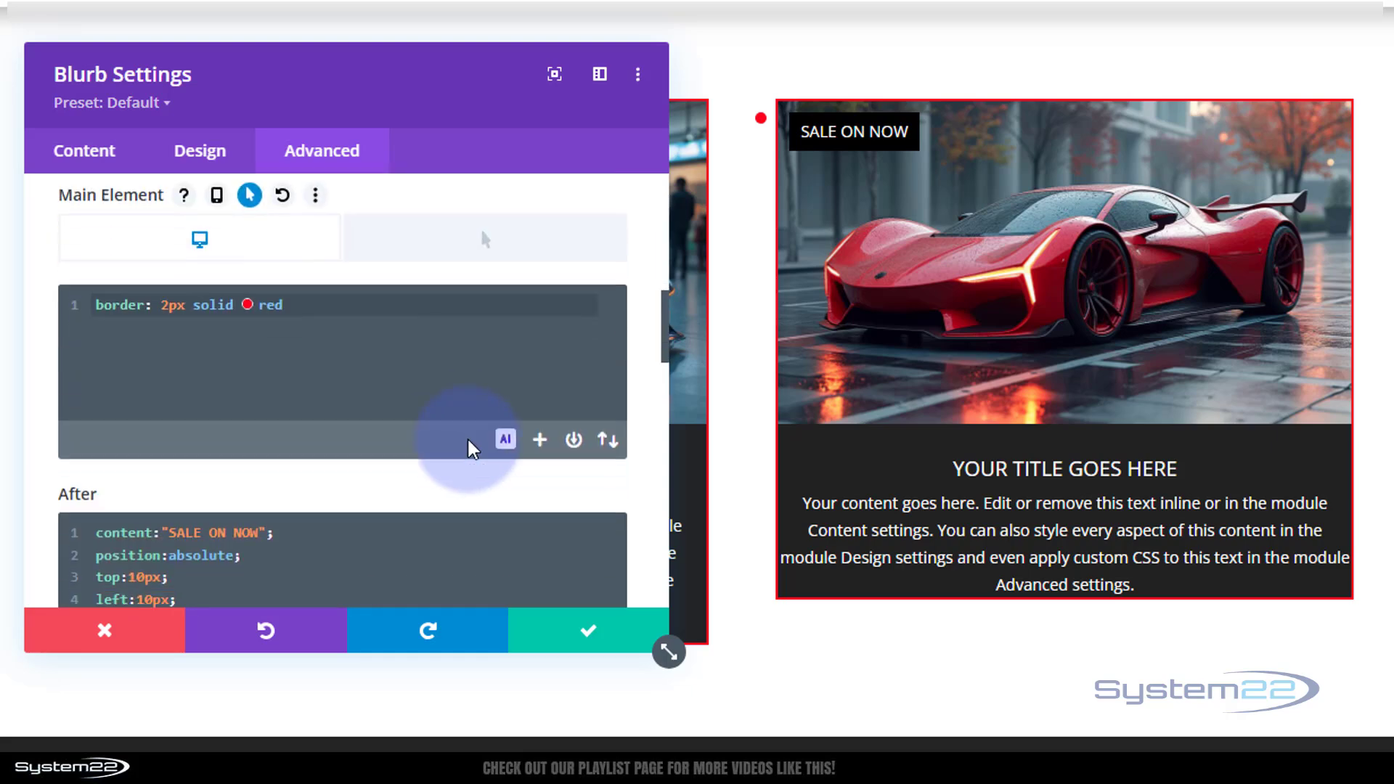
pyautogui.scroll(-4, 475, 424)
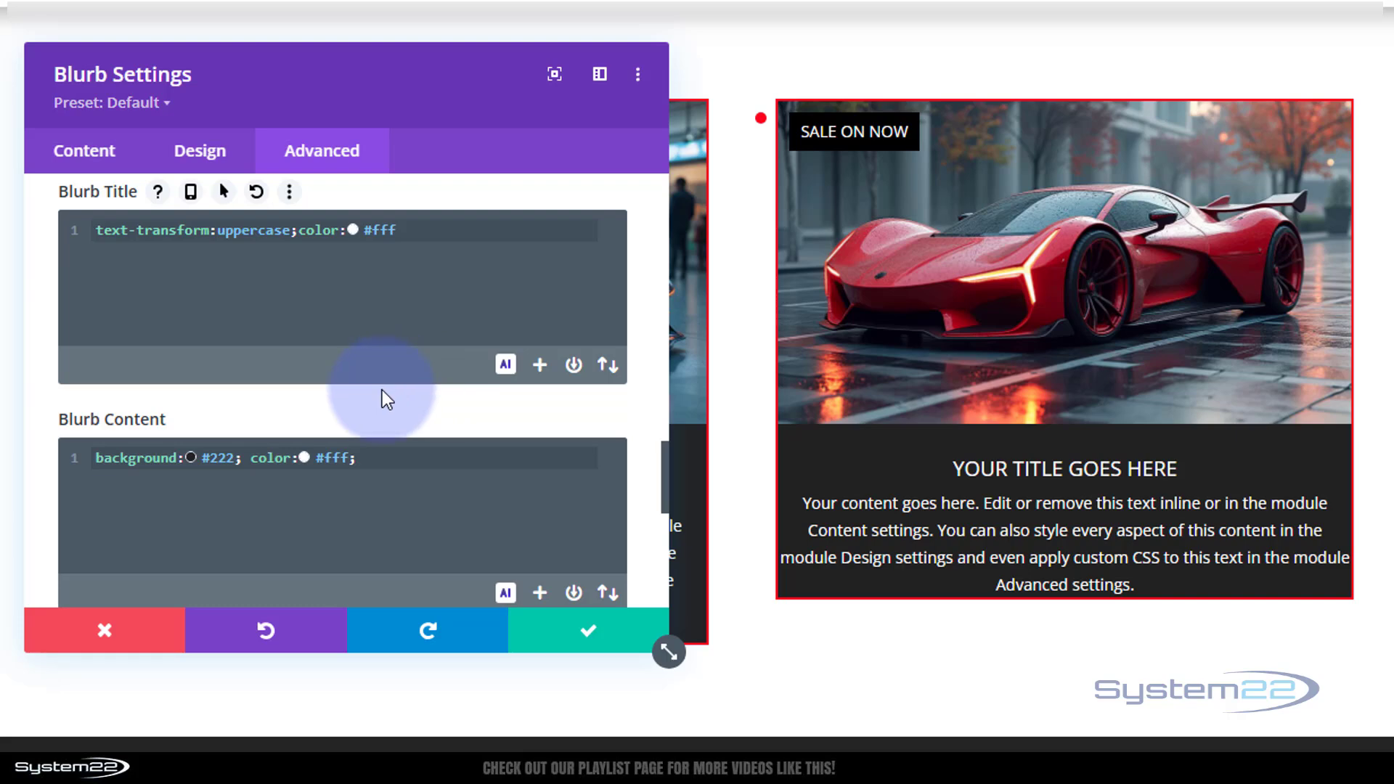
pyautogui.scroll(6, 385, 388)
pyautogui.scroll(15, 384, 384)
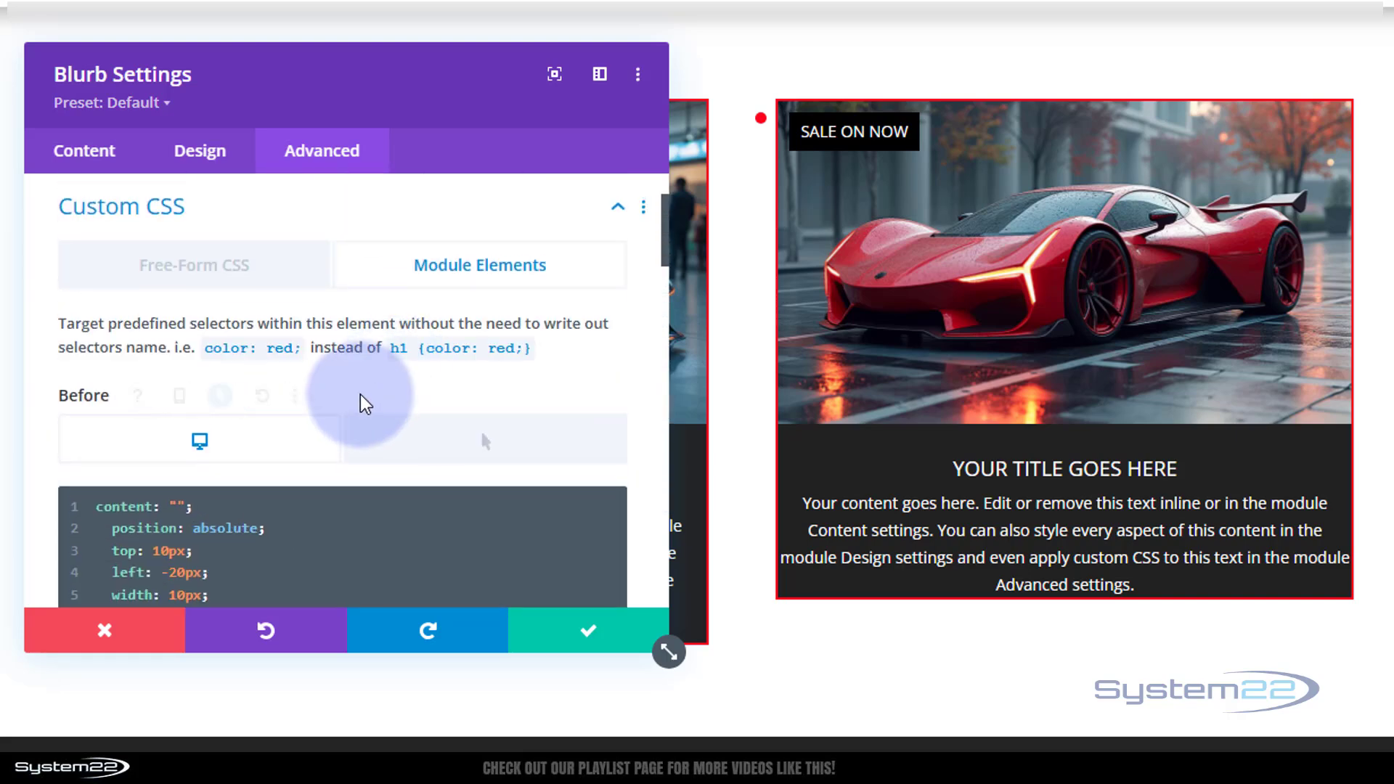
# Add a free-form CSS rule to the blurb: selector .et_pb_blurb_description with padding:20px
pyautogui.click(198, 275)
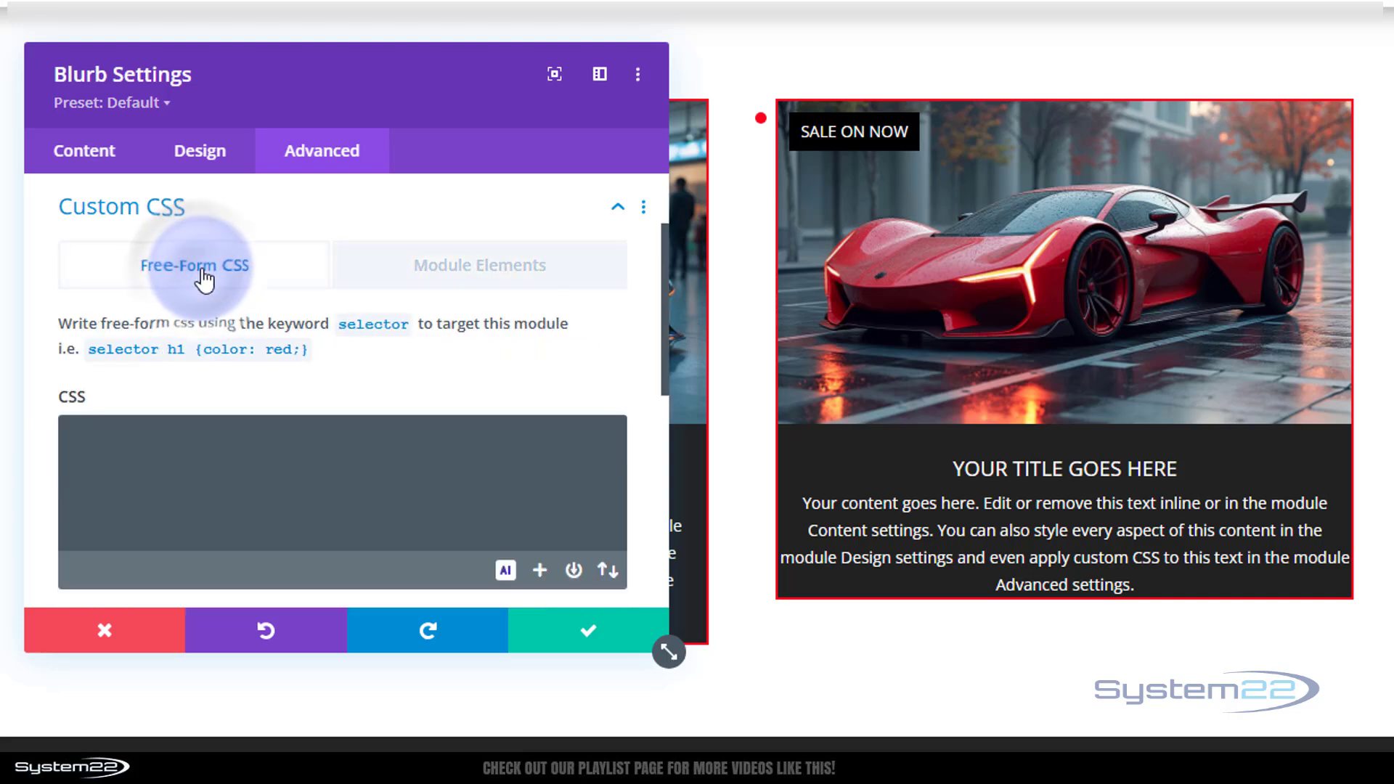
pyautogui.click(177, 466)
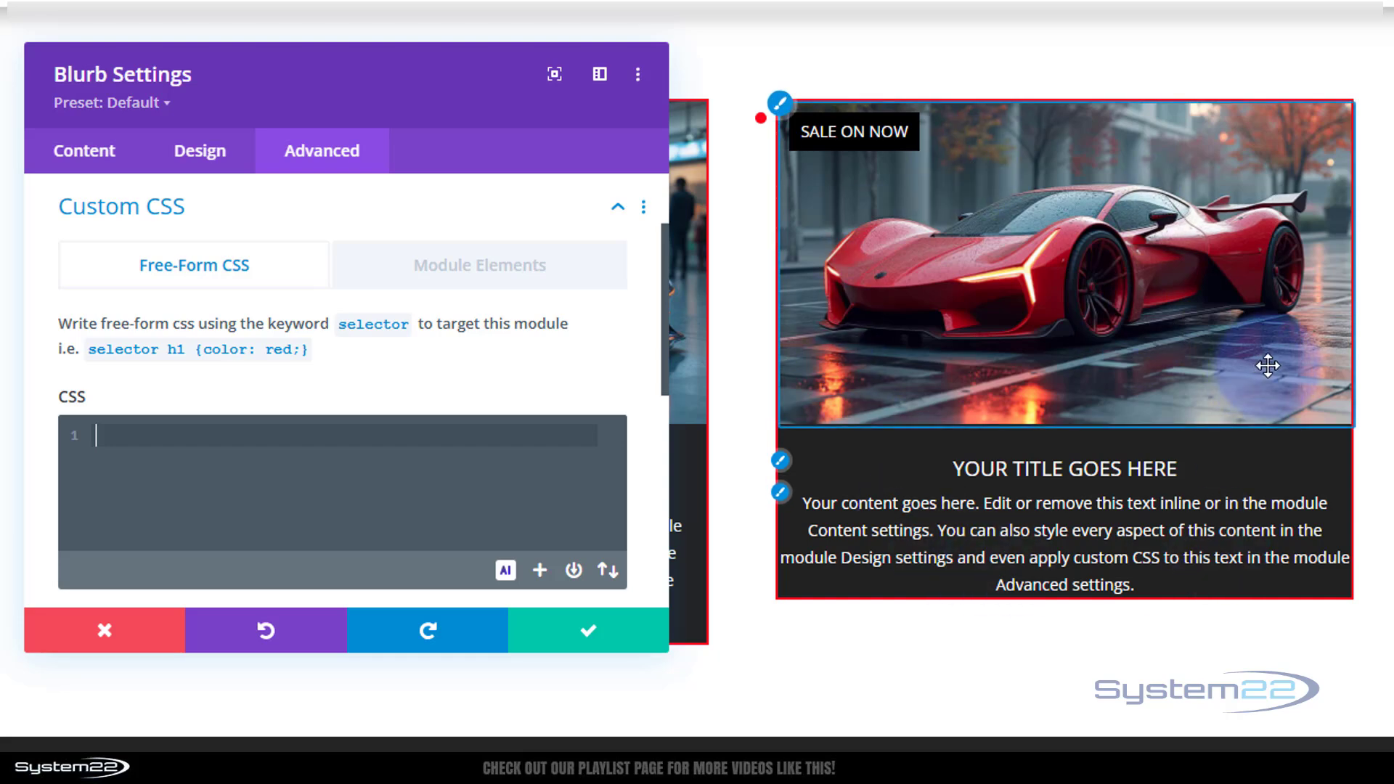
pyautogui.write('elector .')
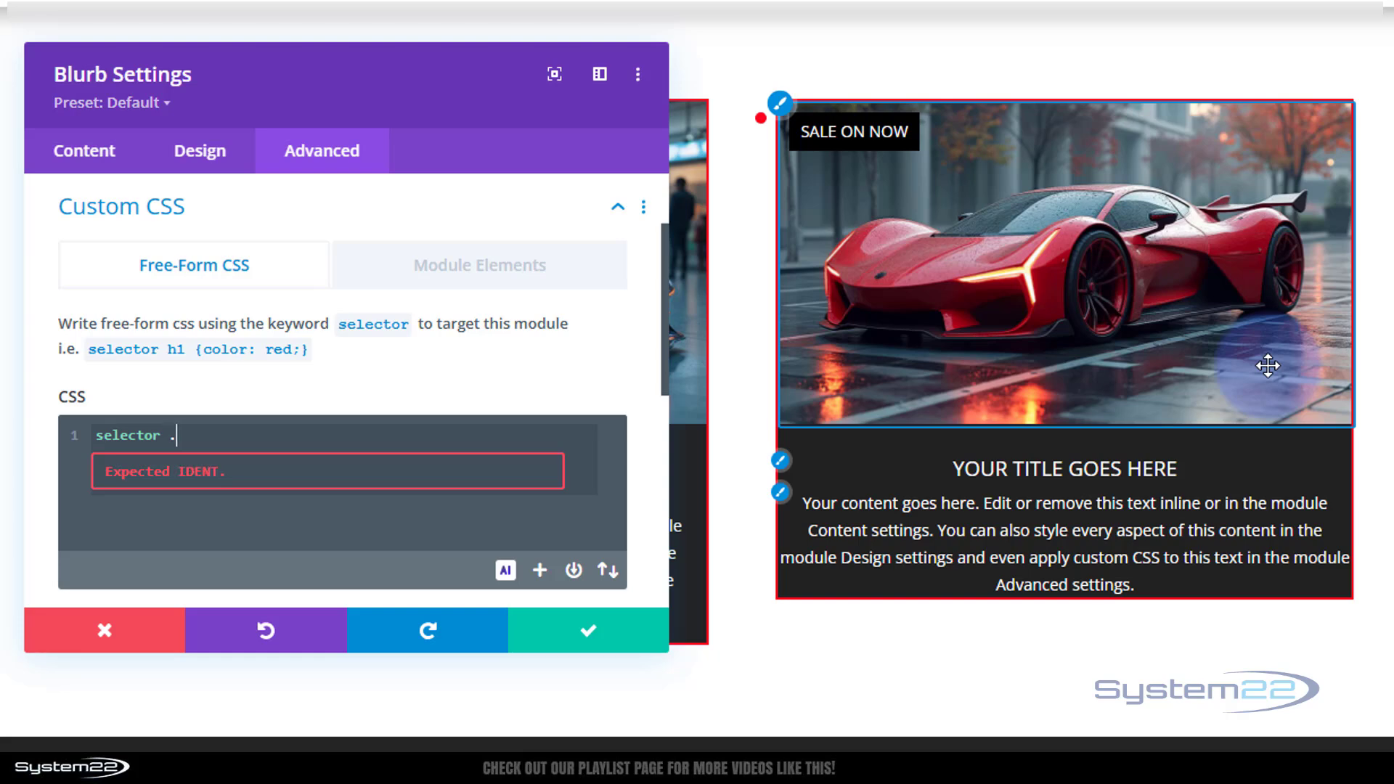
pyautogui.hotkey('ctrl', 'v')
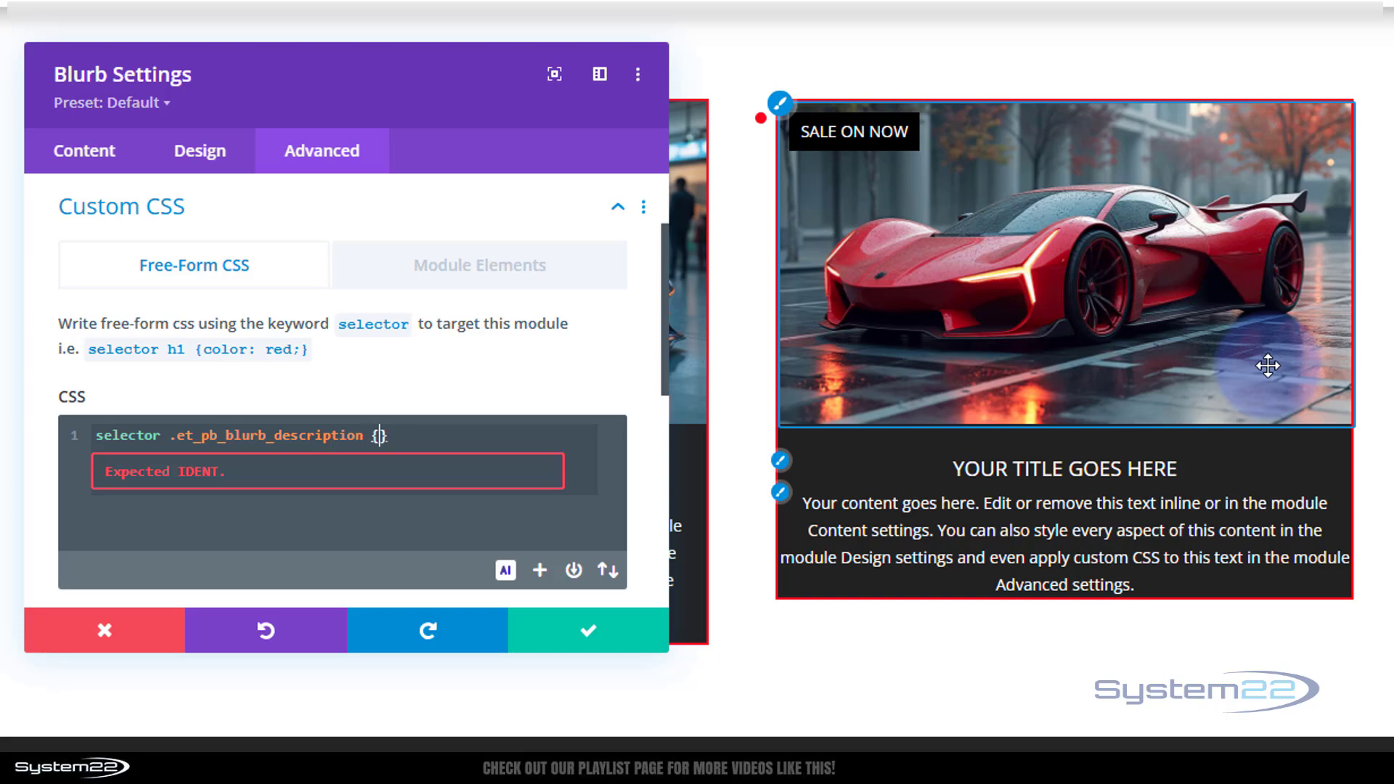
pyautogui.press('Return')
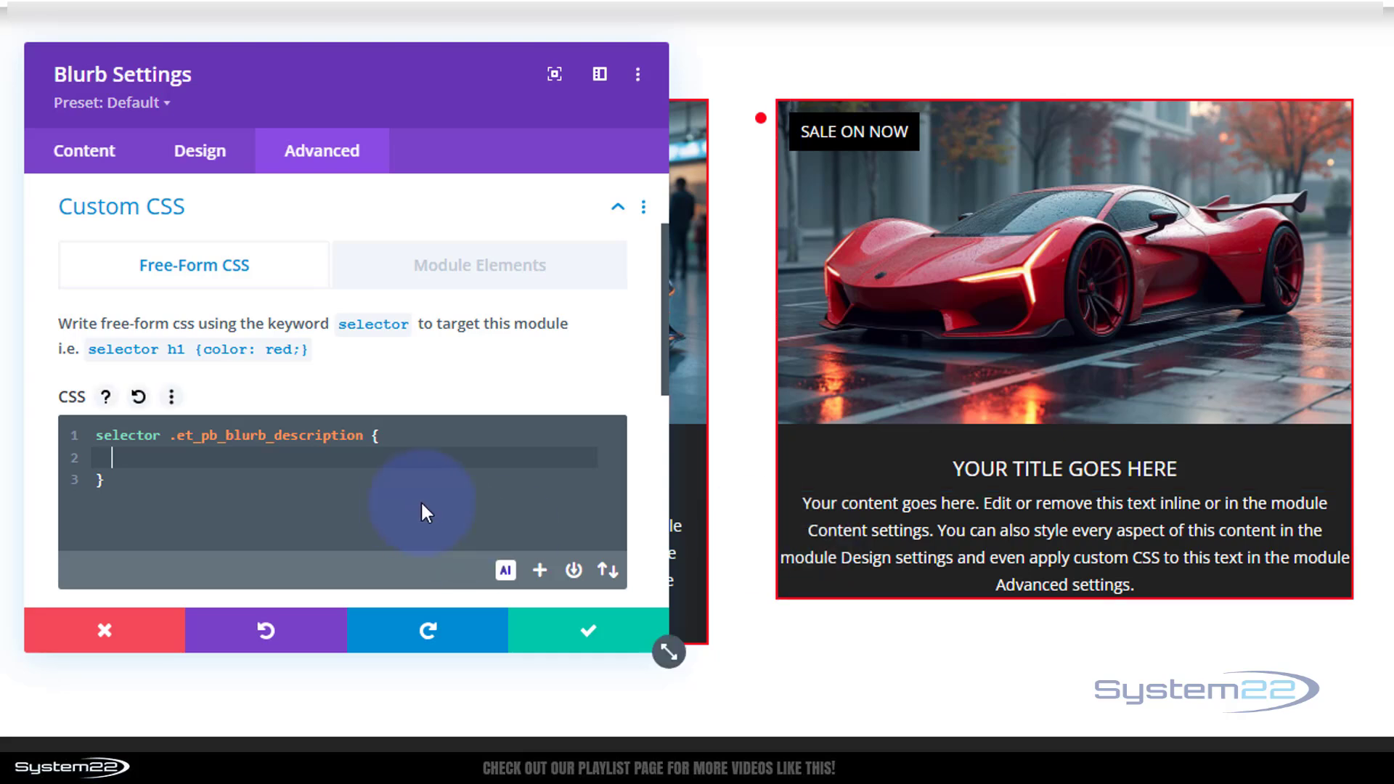
pyautogui.write('ding:20px')
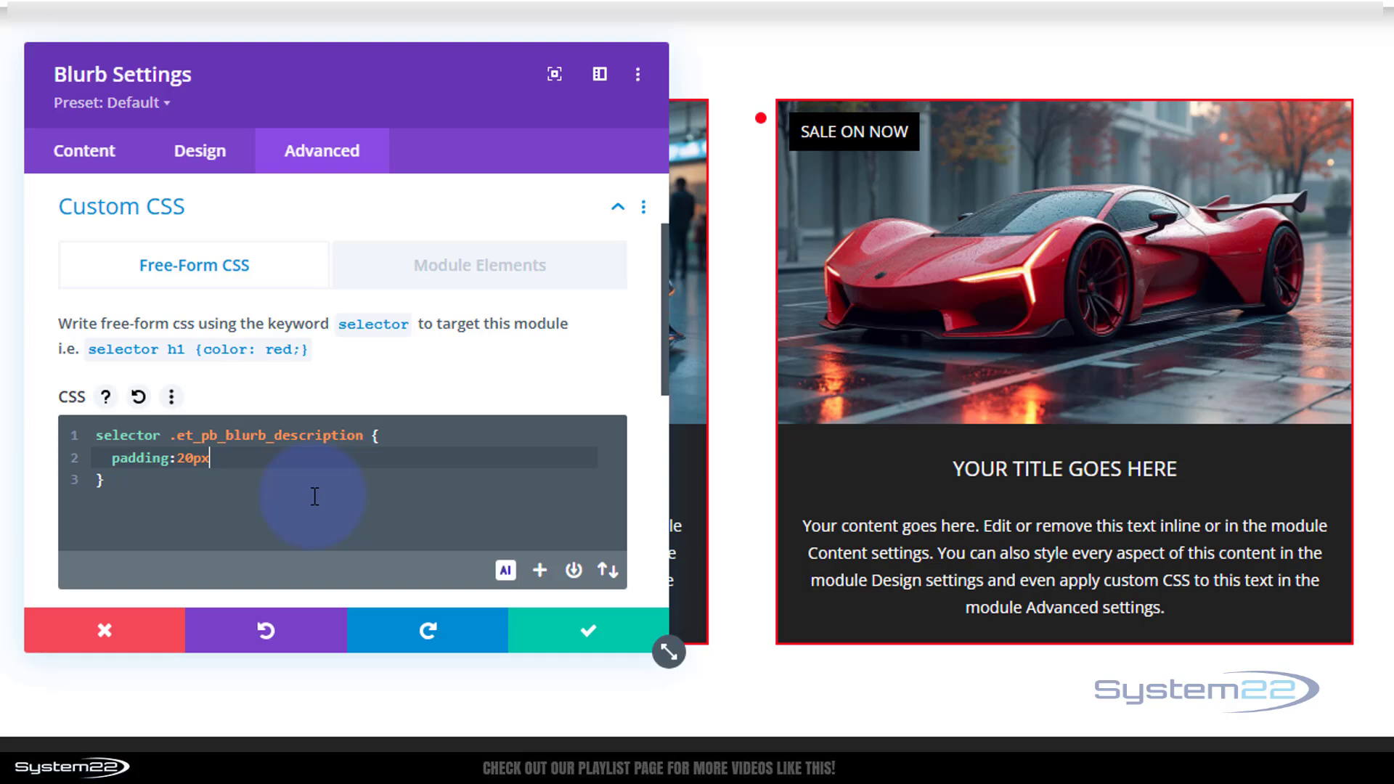
# Set the description rule's padding to 10px 20px 30px 20px and save the blurb settings
pyautogui.doubleClick(181, 459)
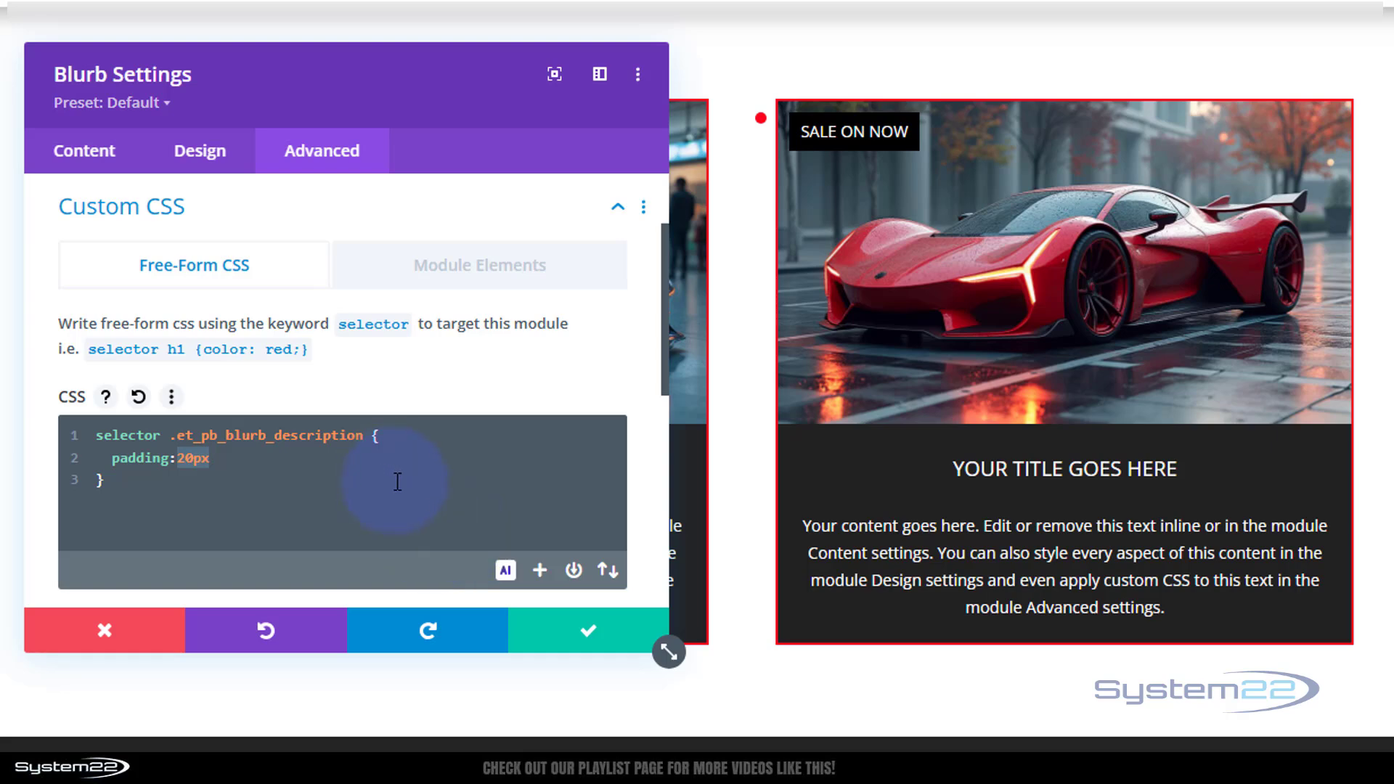
pyautogui.press('BackSpace')
pyautogui.write('10p')
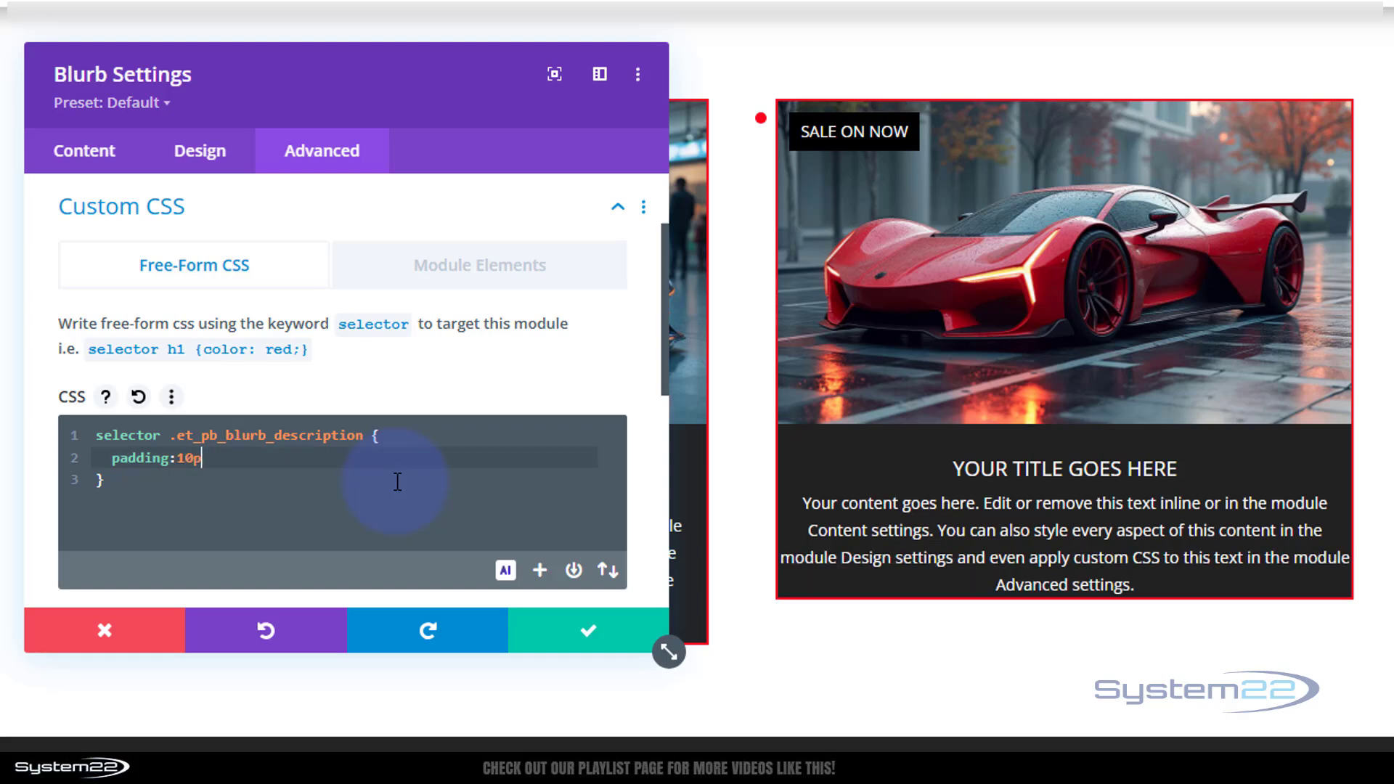
pyautogui.write('x')
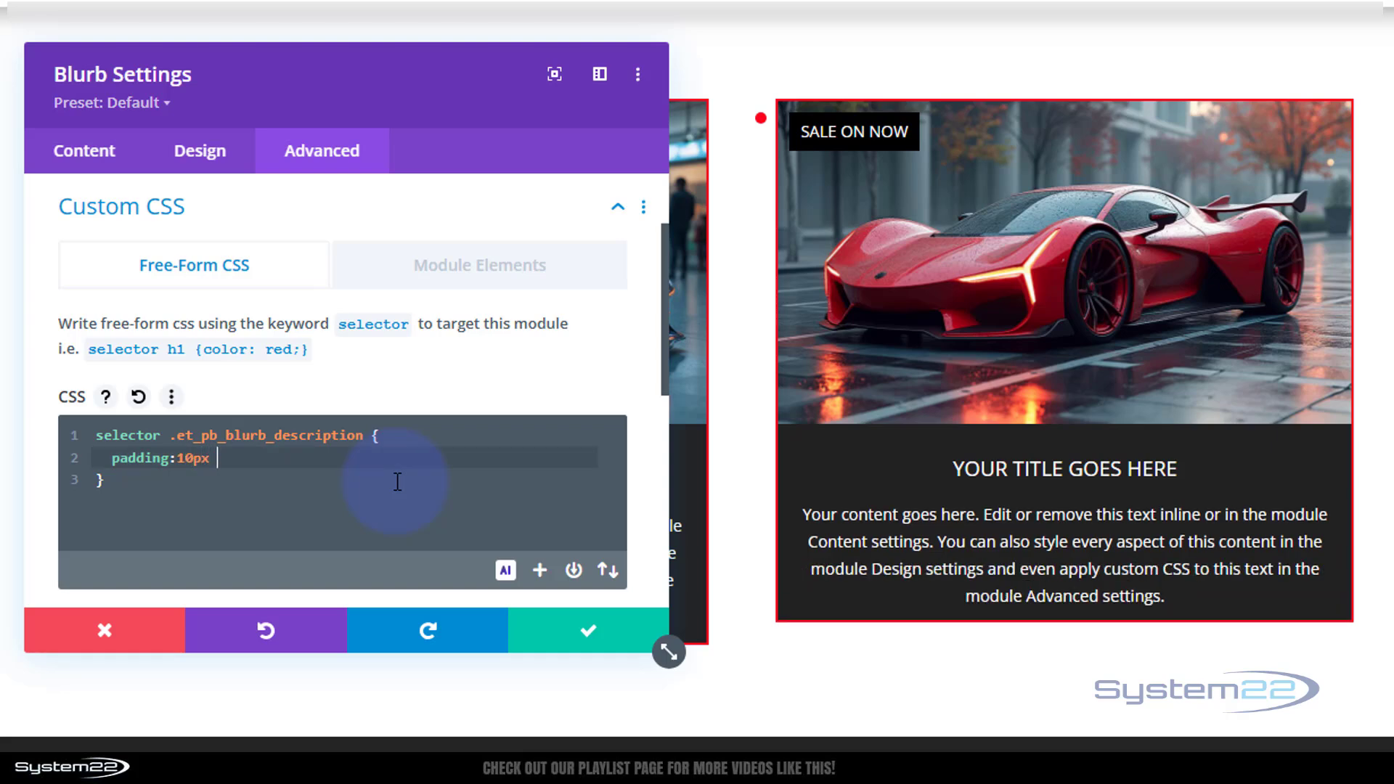
pyautogui.write(' 20px 30px')
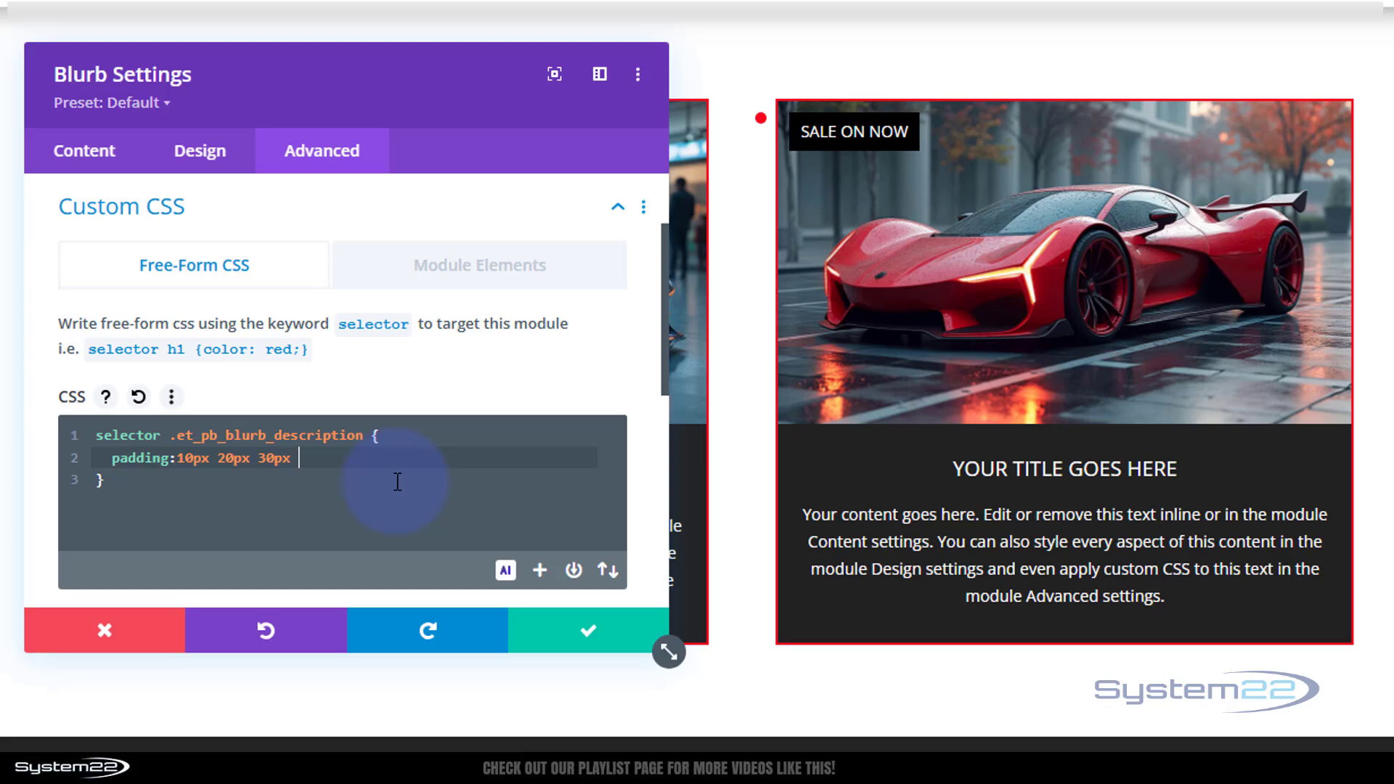
pyautogui.write(' 20')
pyautogui.scroll(-2, 468, 500)
pyautogui.scroll(3, 458, 510)
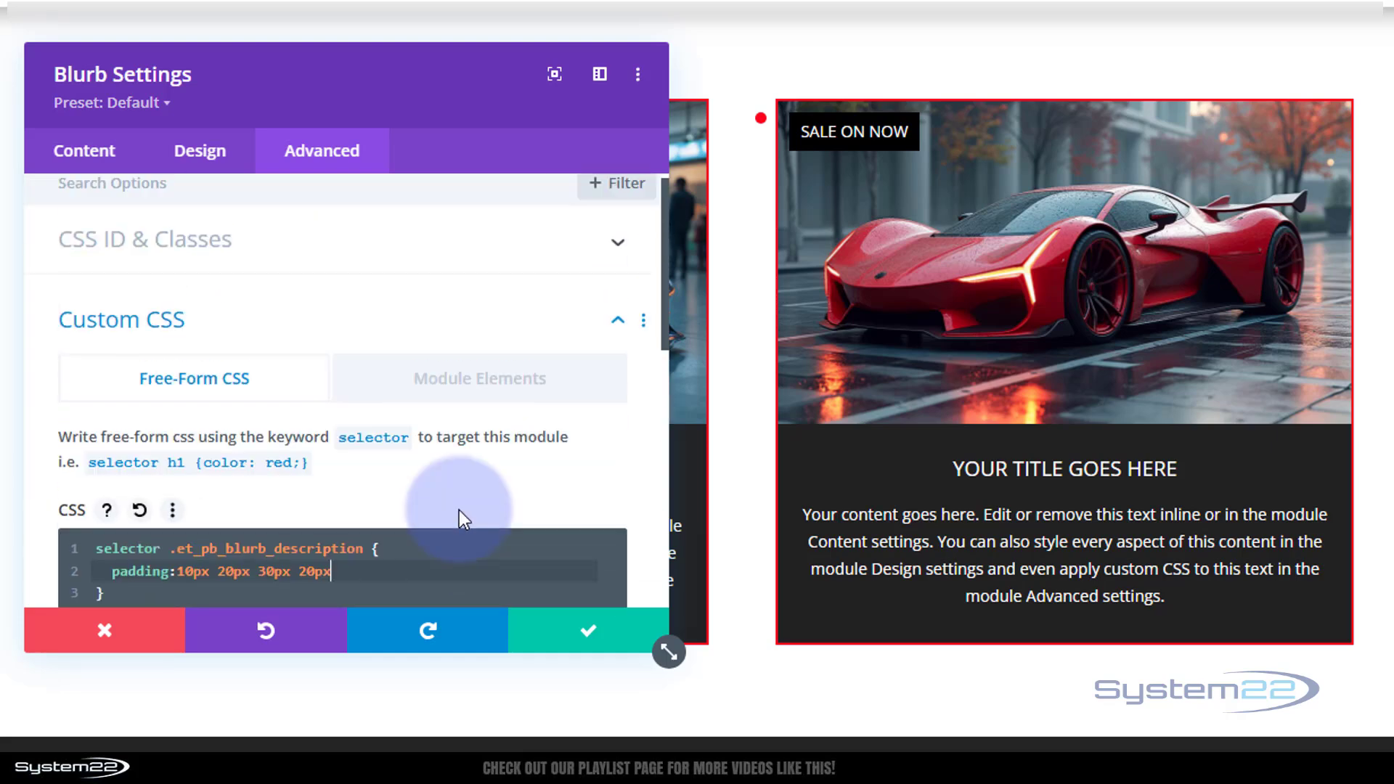
pyautogui.scroll(-2, 459, 510)
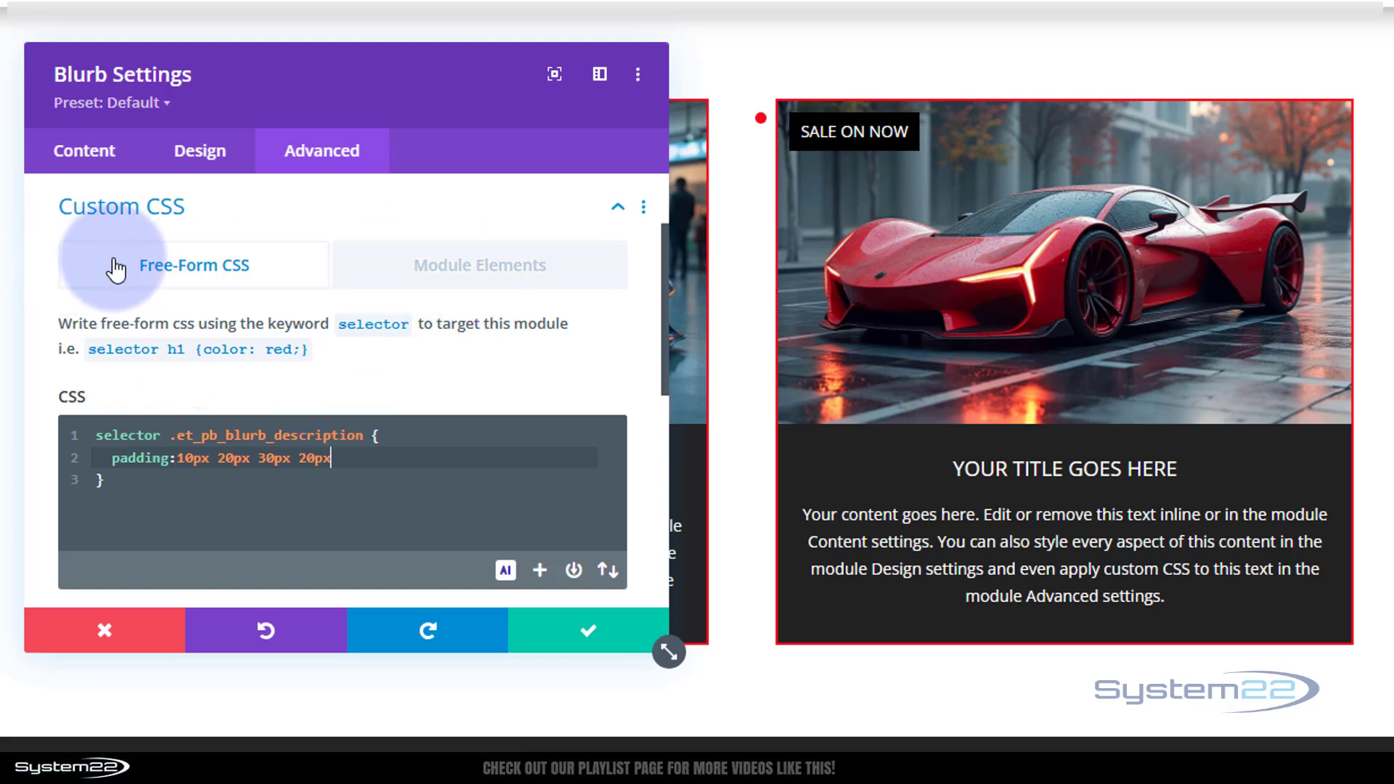
pyautogui.click(601, 639)
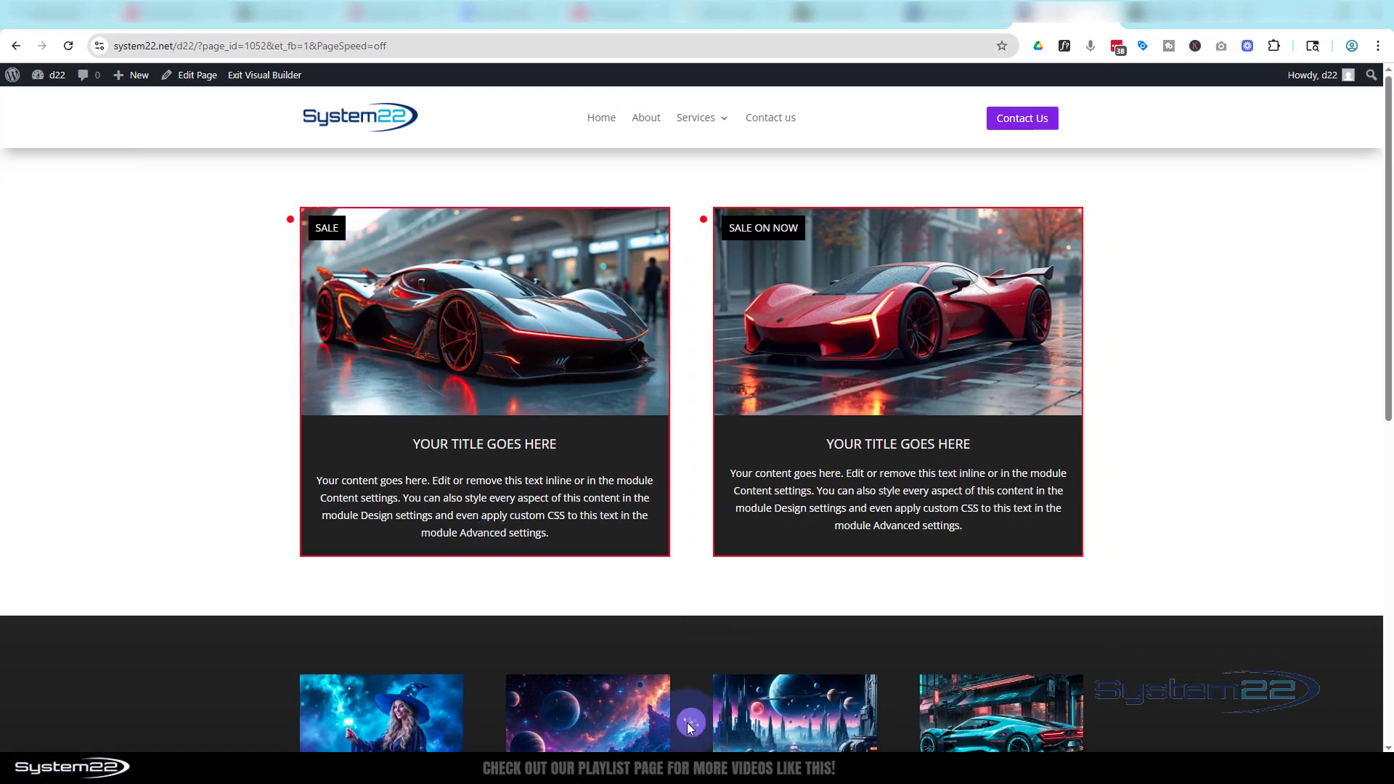
# Save the page draft, exit the Visual Builder and check the red car blurb's hover effect from its red dot
pyautogui.click(691, 723)
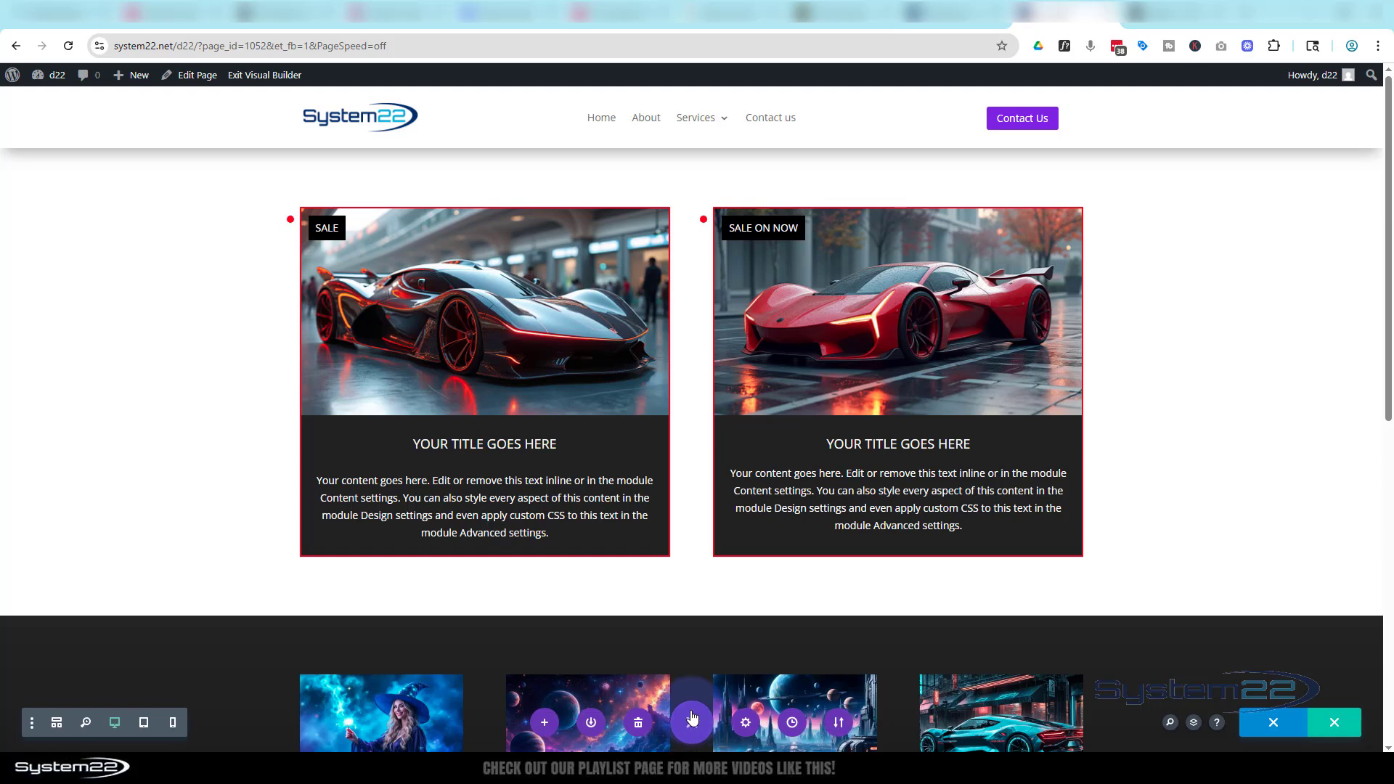
pyautogui.click(1273, 726)
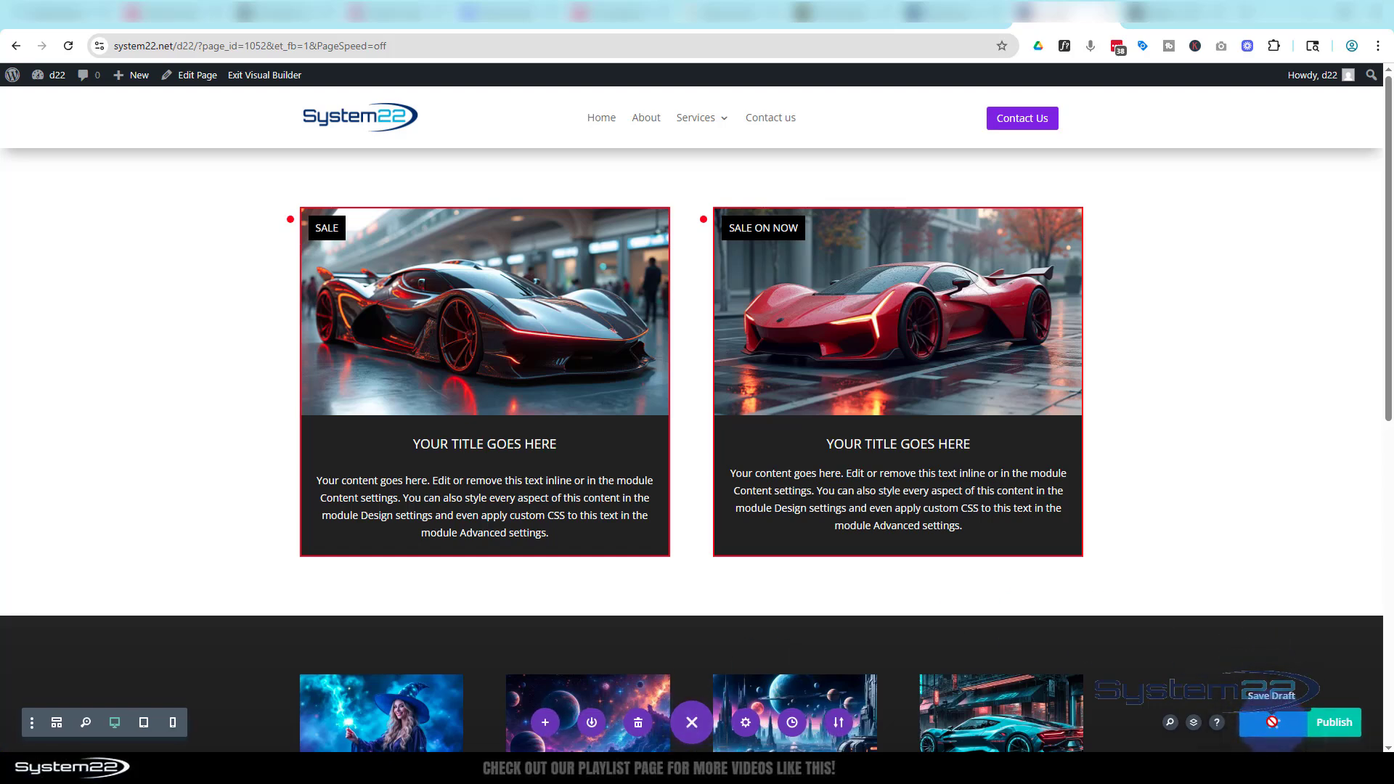
pyautogui.click(277, 76)
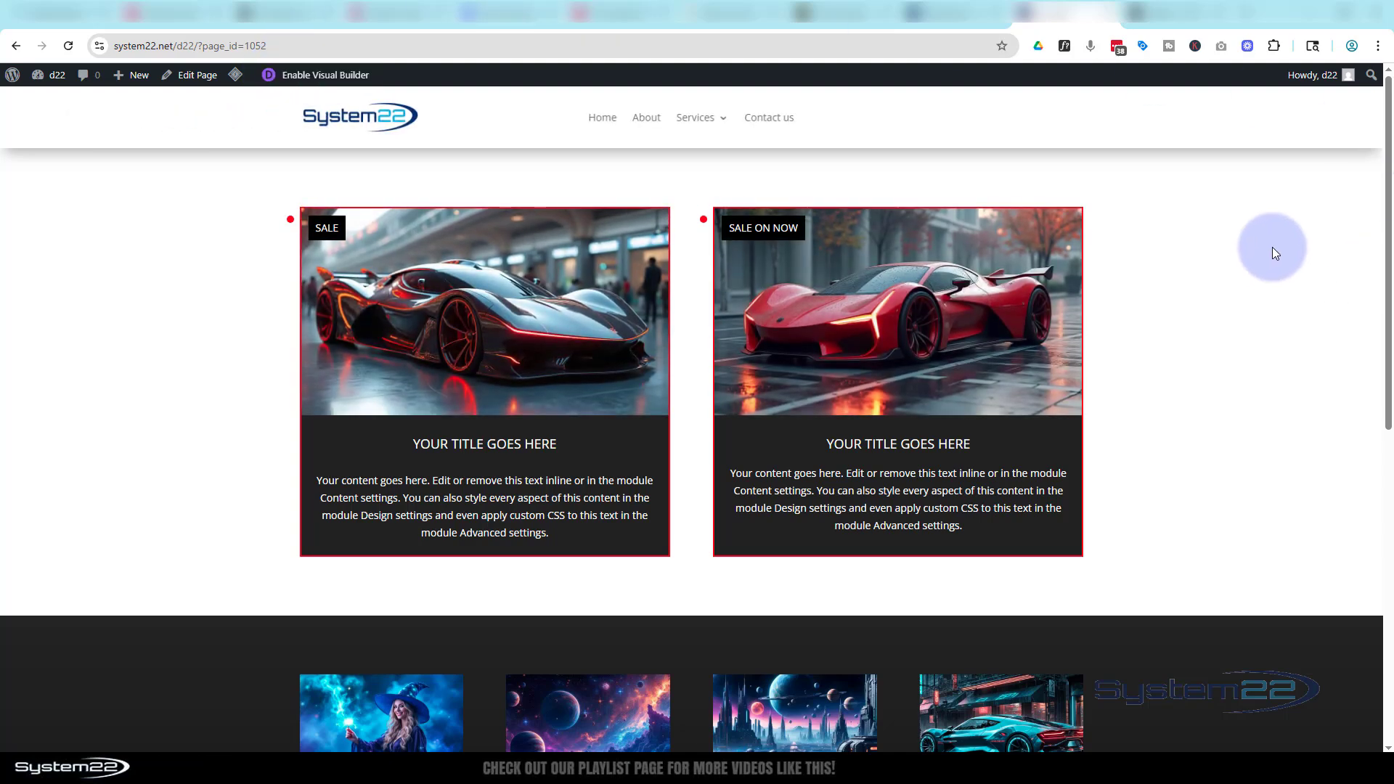
pyautogui.click(703, 219)
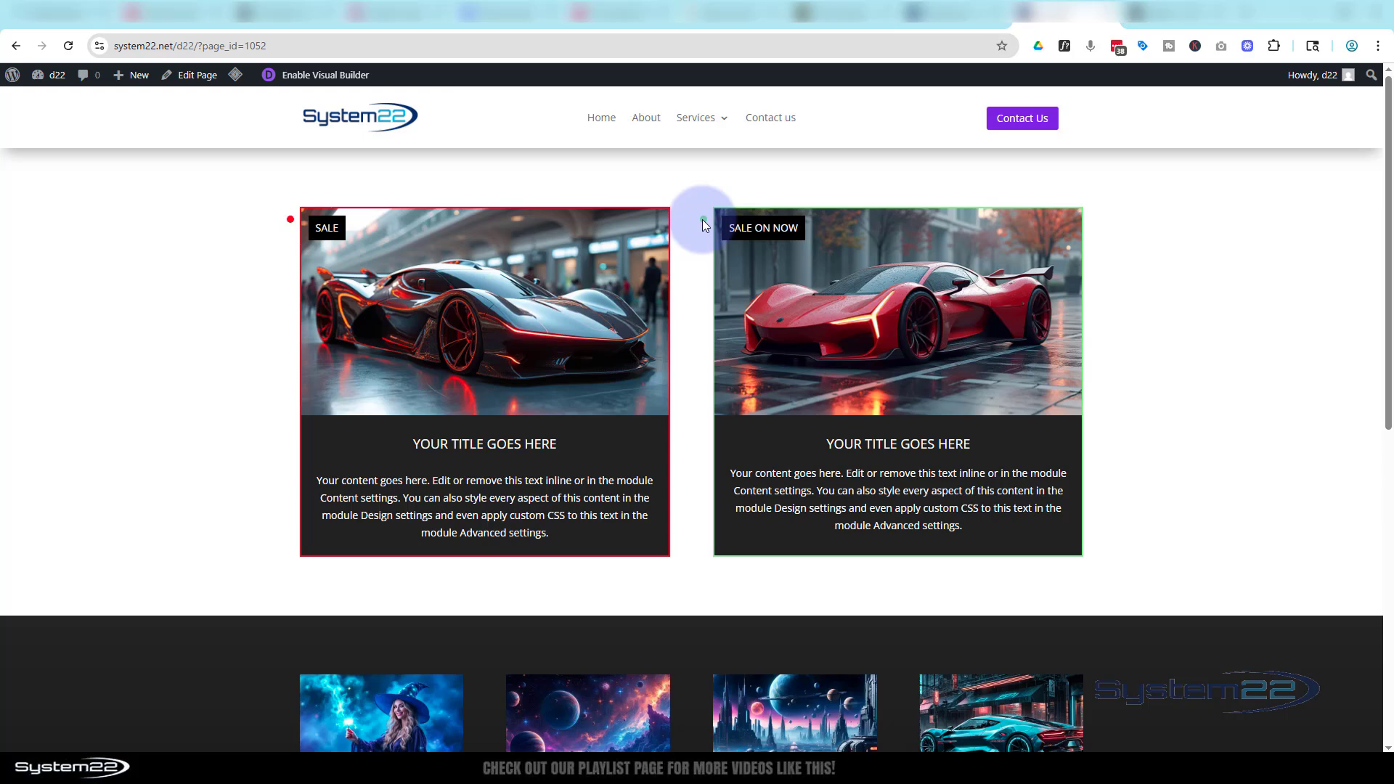